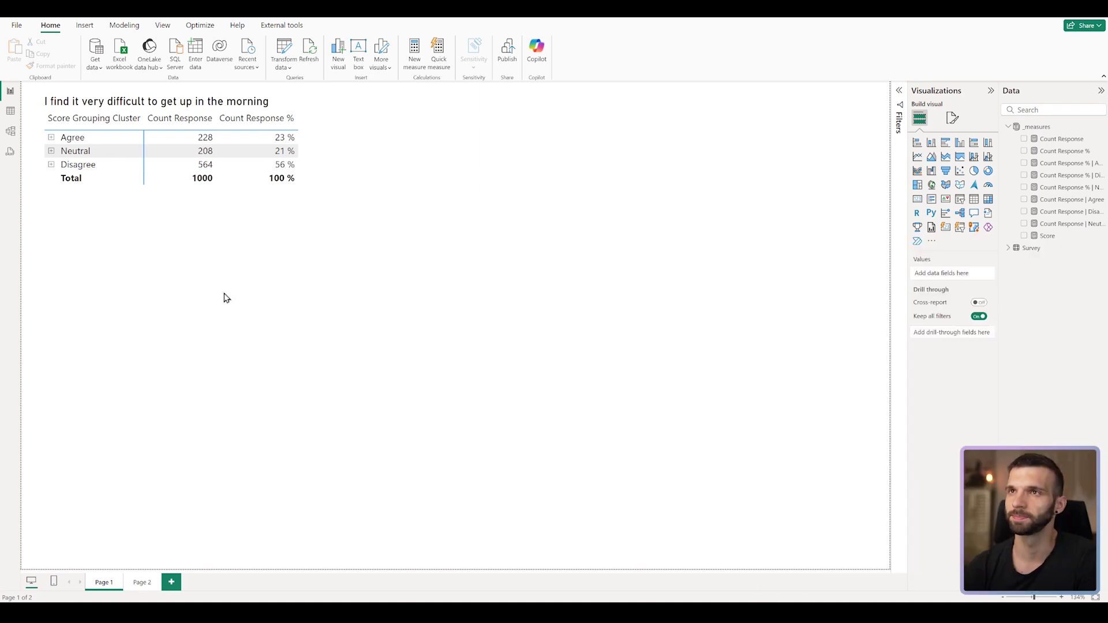
# - Create the calculated table Waffles = GENERATESERIES(1, 10) from the Data view
pyautogui.click(11, 111)
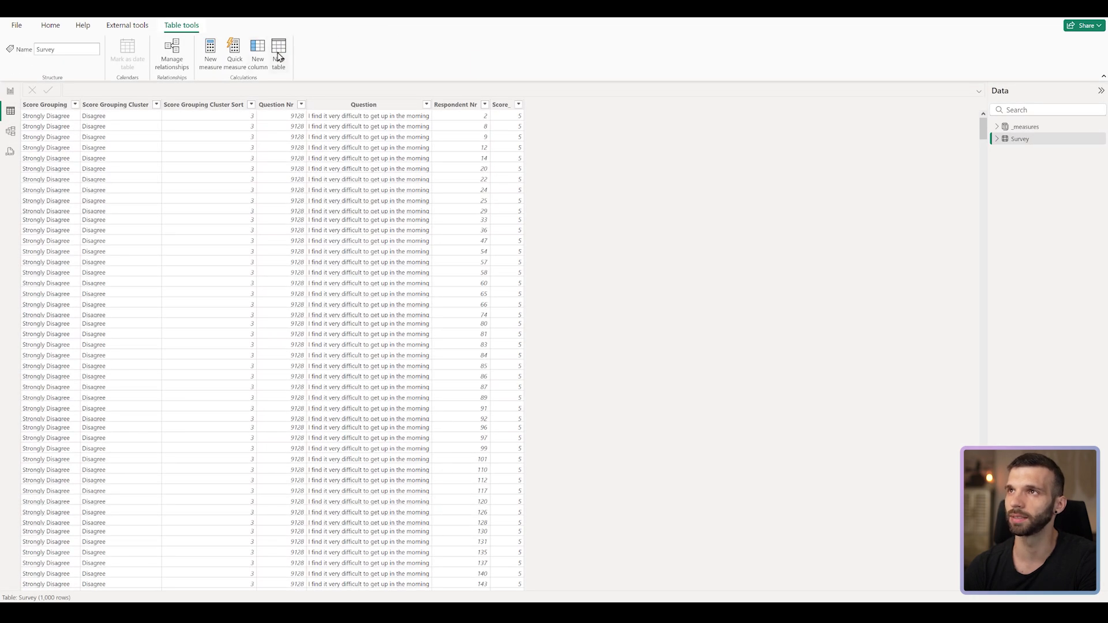
pyautogui.click(278, 52)
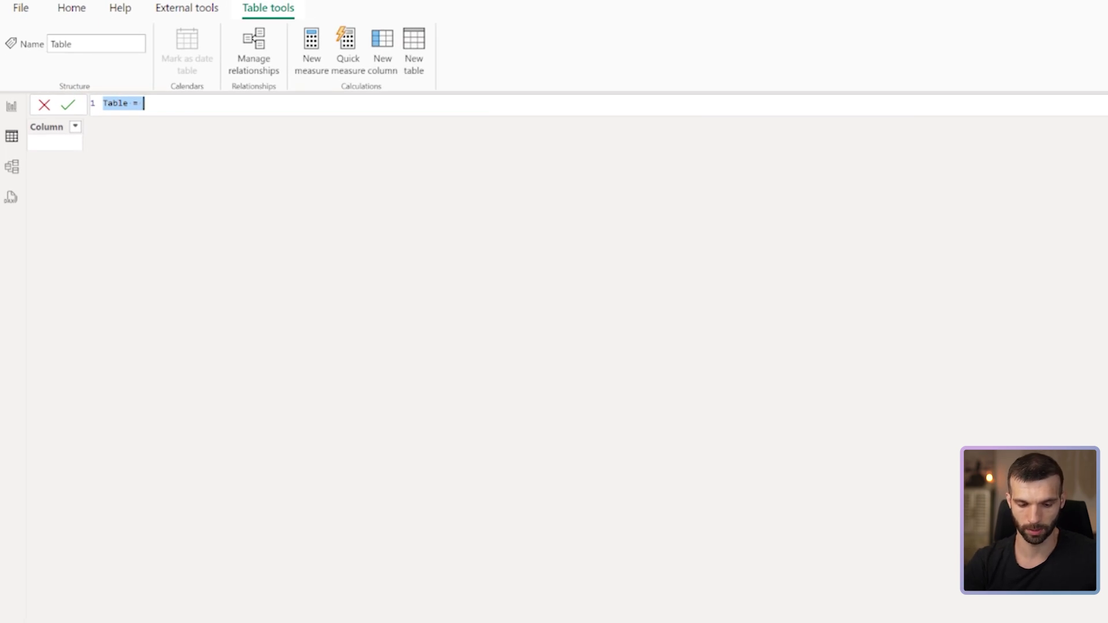
pyautogui.write('W')
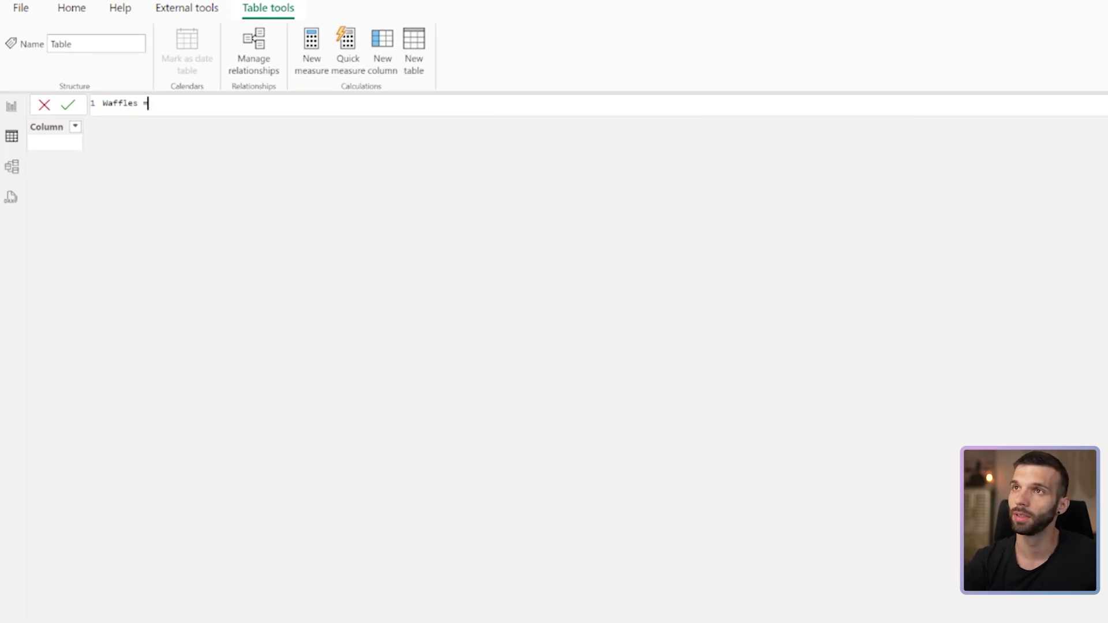
pyautogui.write('affles =')
pyautogui.hotkey('shift', 'Return')
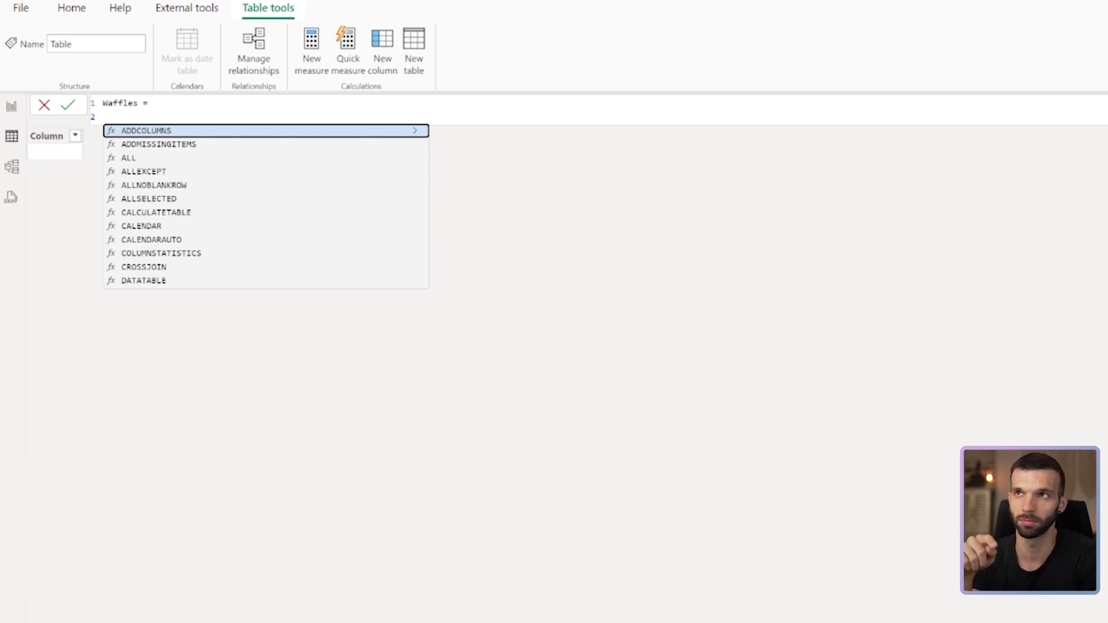
pyautogui.write('GENERATESERIES(')
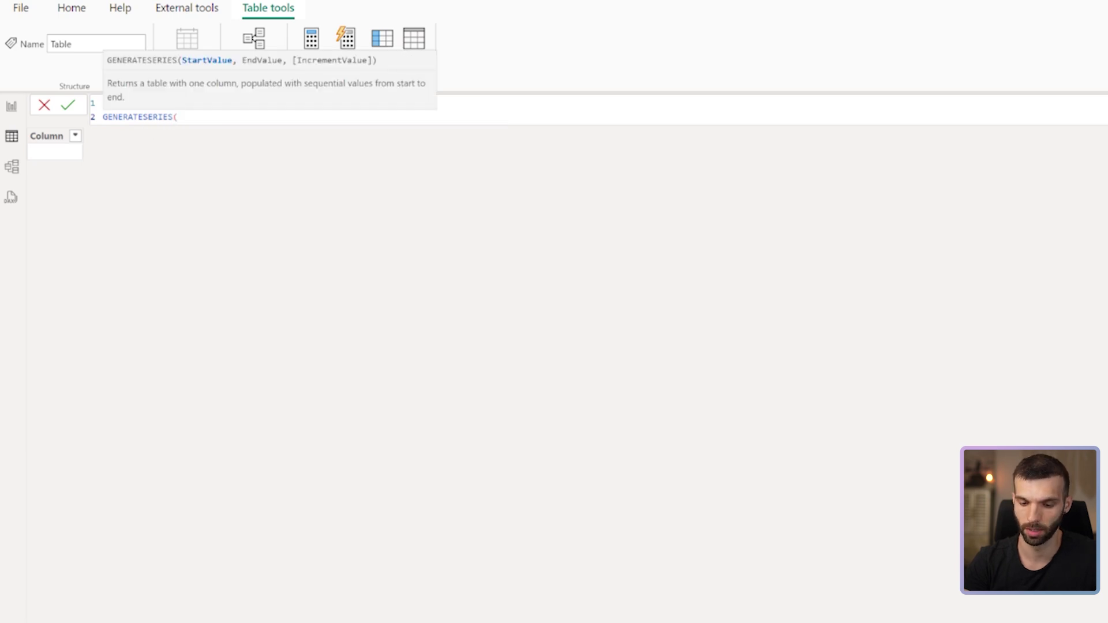
pyautogui.write('1, 10')
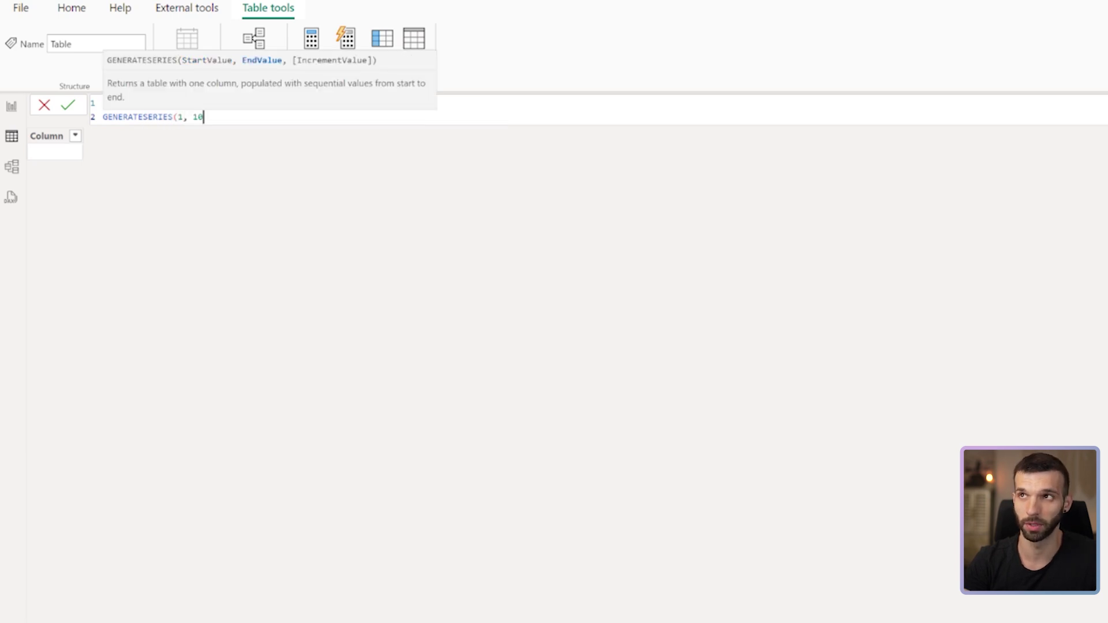
pyautogui.write(')')
pyautogui.press('Return')
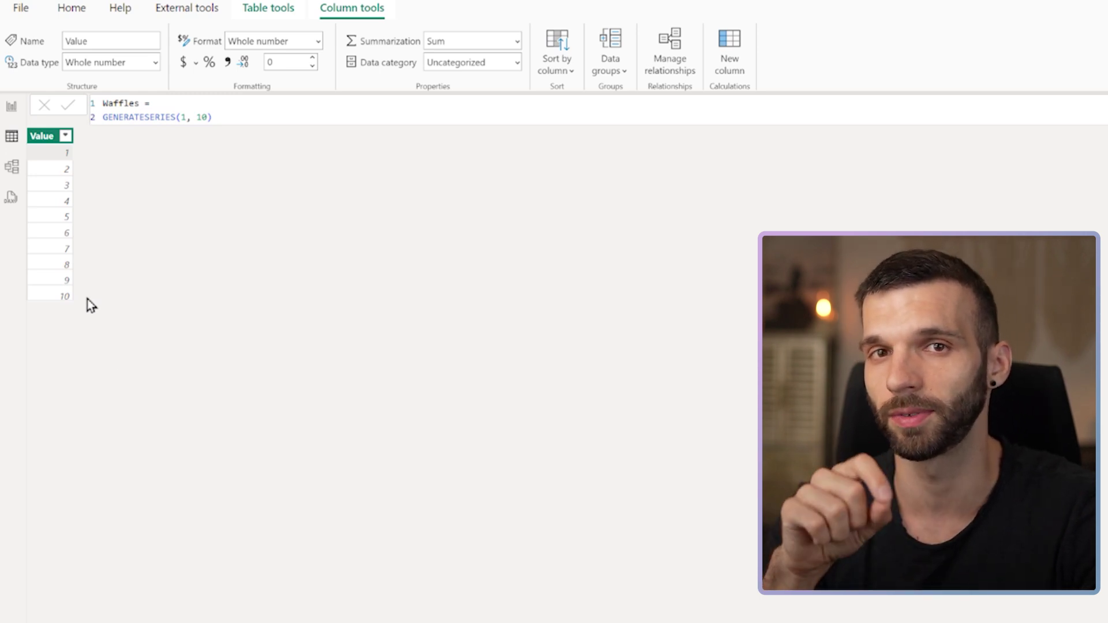
# - Rewrite the Waffles formula with variables _x and _y, each GENERATESERIES(1, 10)
pyautogui.doubleClick(148, 118)
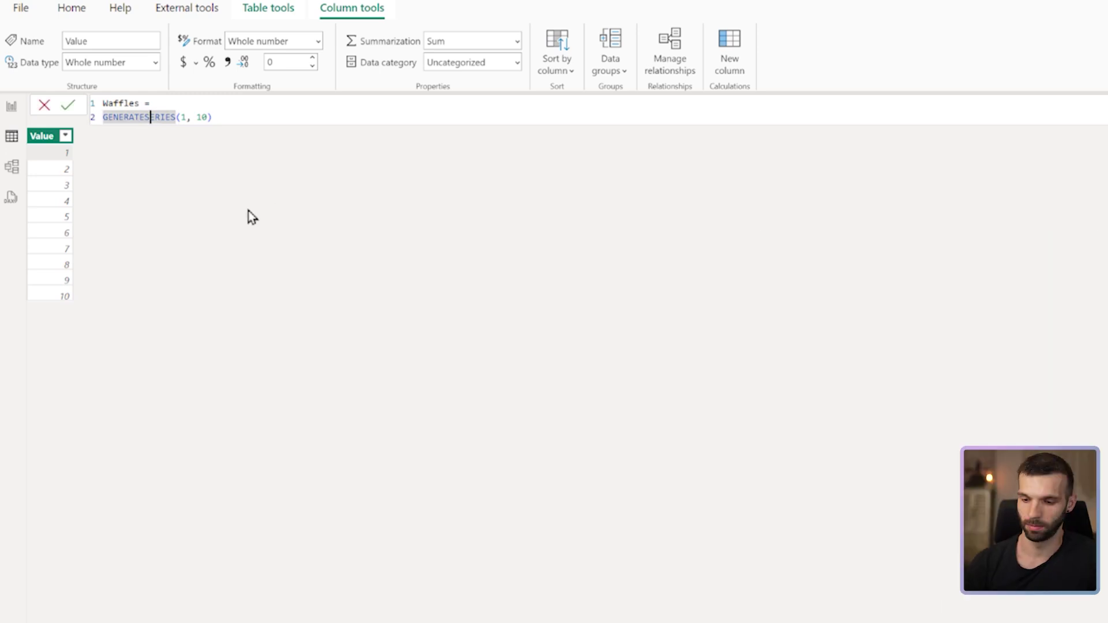
pyautogui.write('VAR _x =')
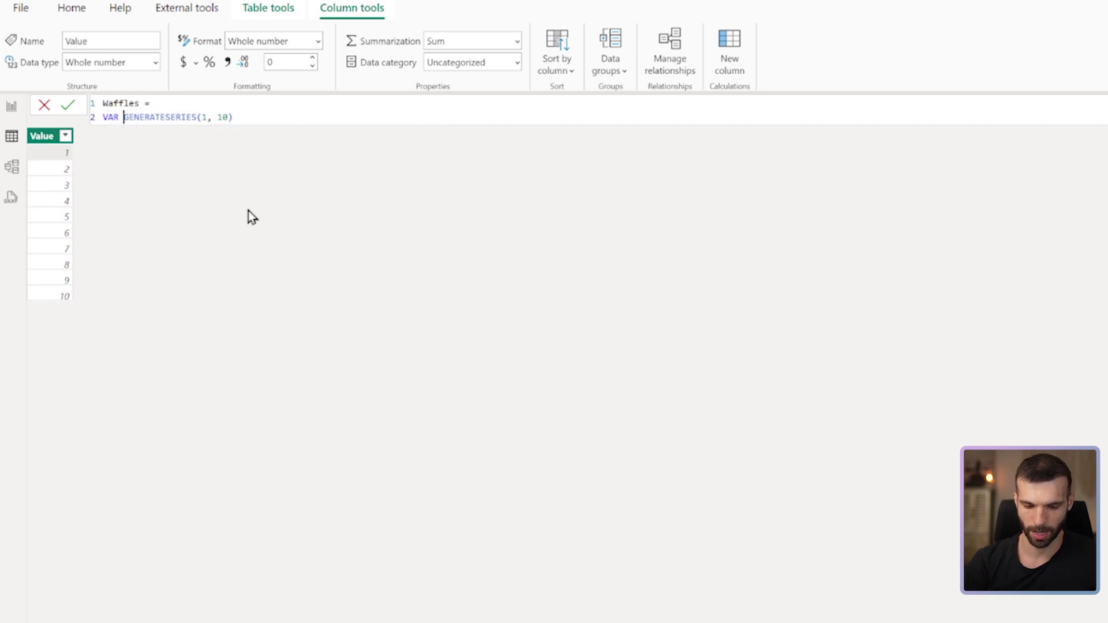
pyautogui.press('End')
pyautogui.hotkey('shift', 'Return')
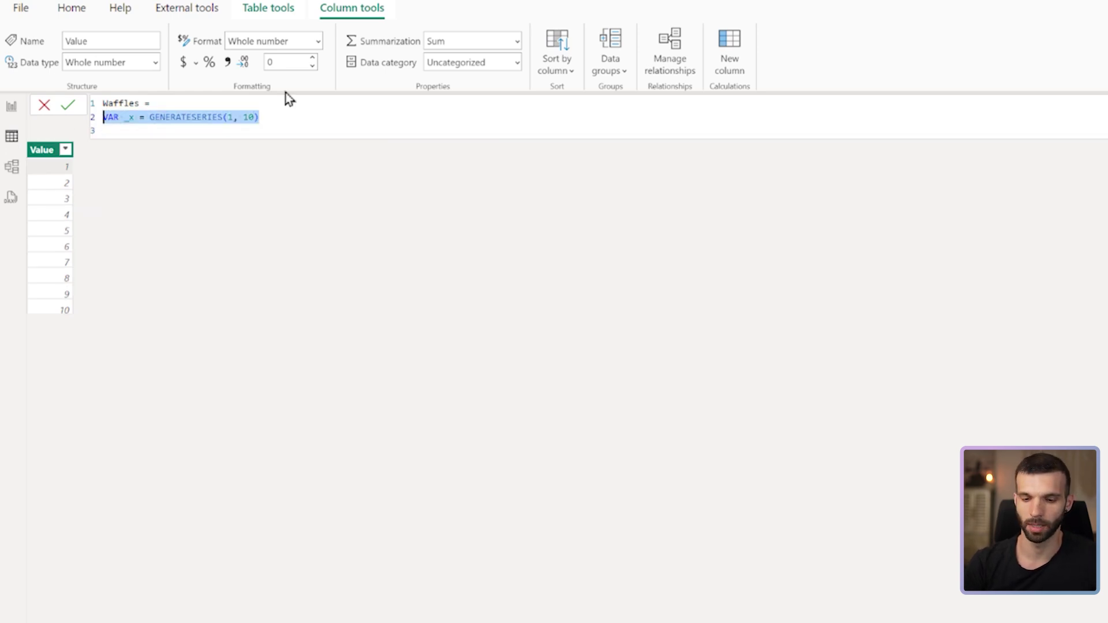
pyautogui.hotkey('shift', 'Return')
pyautogui.write('VAR _x = GENERATESERIES(1, 10)')
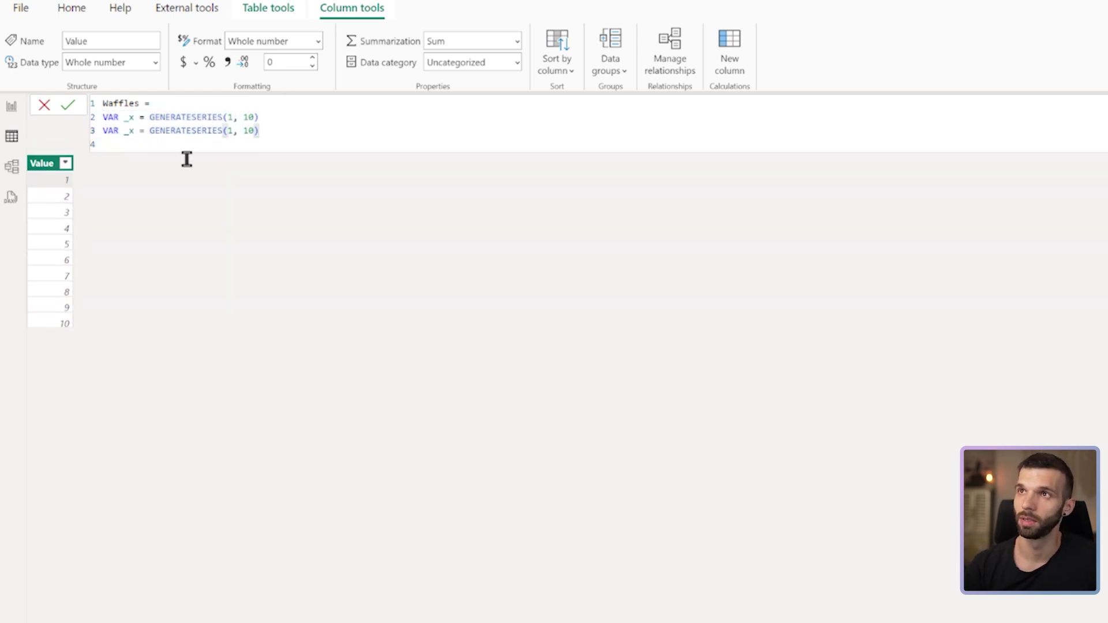
pyautogui.click(133, 131)
pyautogui.press('BackSpace')
pyautogui.write('y')
pyautogui.click(237, 130)
pyautogui.scroll(1, 296, 119)
pyautogui.scroll(4, 307, 129)
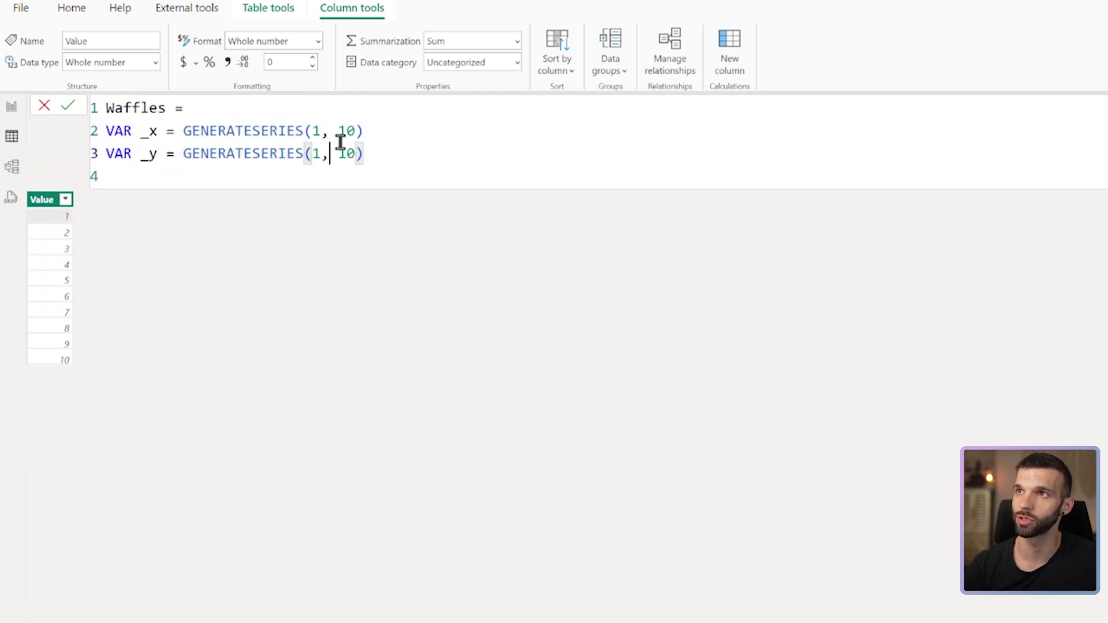
# - Add RETURN GENERATE(_y, _x) to the Waffles formula and commit it
pyautogui.click(407, 163)
pyautogui.press('Return')
pyautogui.press('Return')
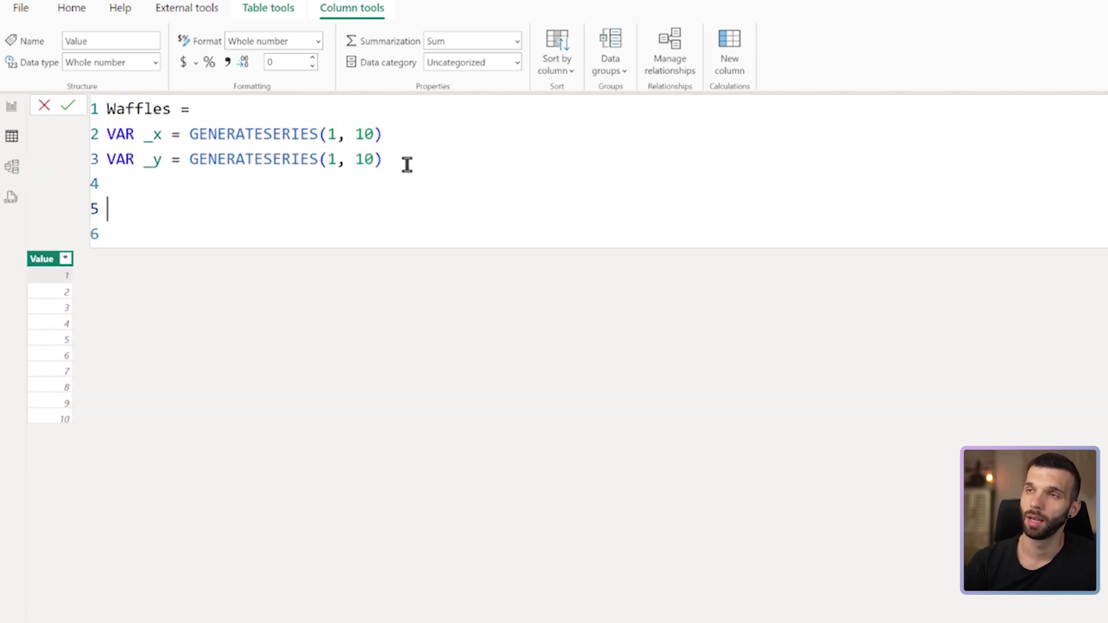
pyautogui.write('RETURN')
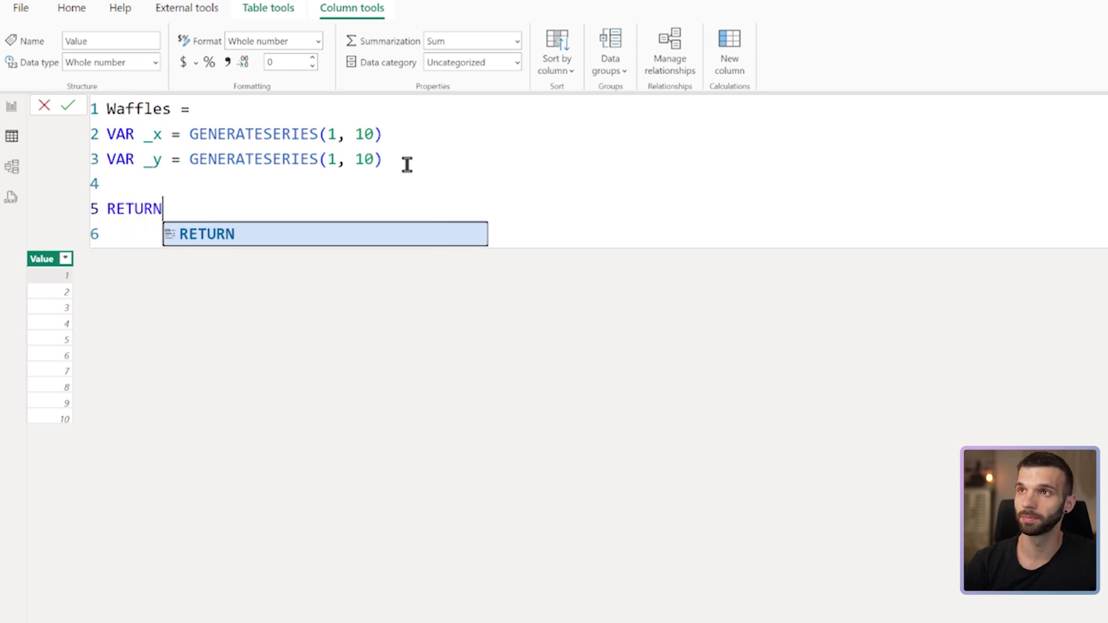
pyautogui.hotkey('shift', 'Return')
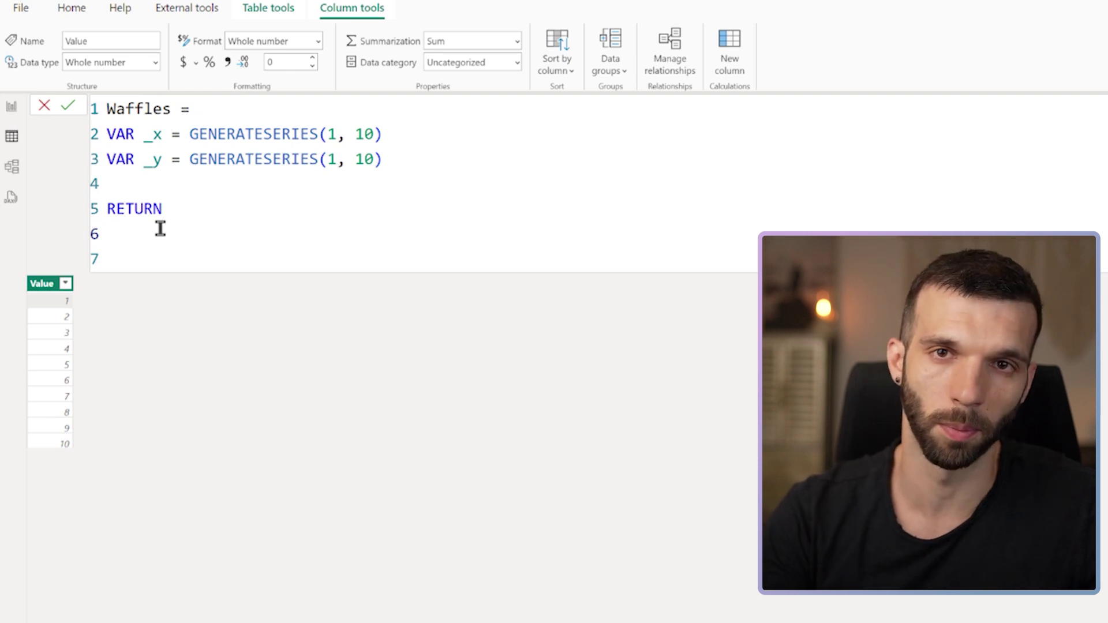
pyautogui.write('GEN')
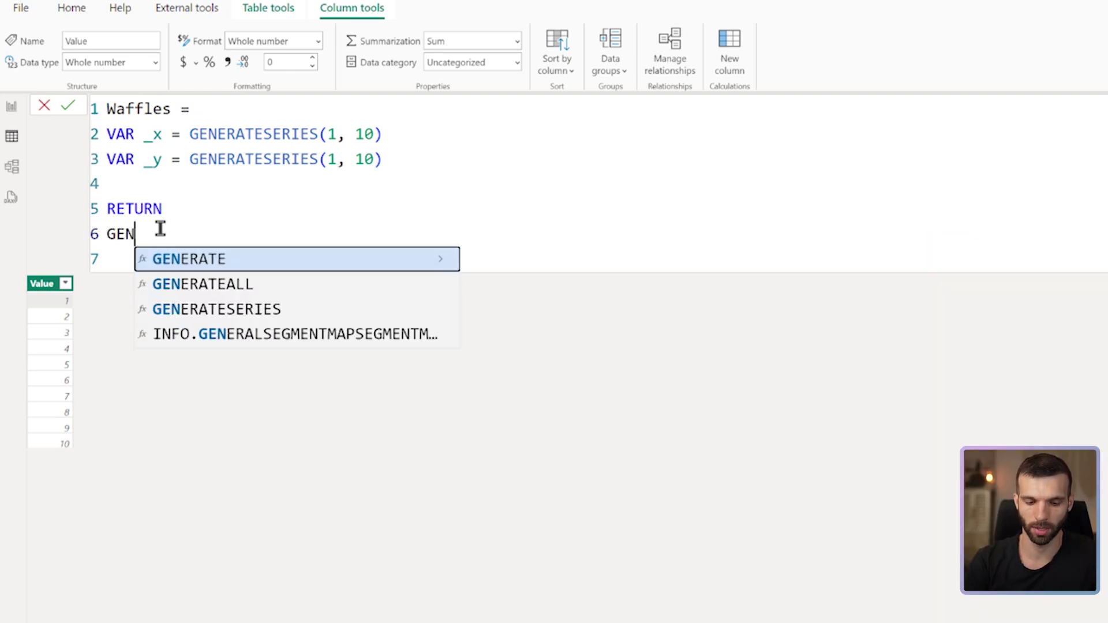
pyautogui.write('ERATE(')
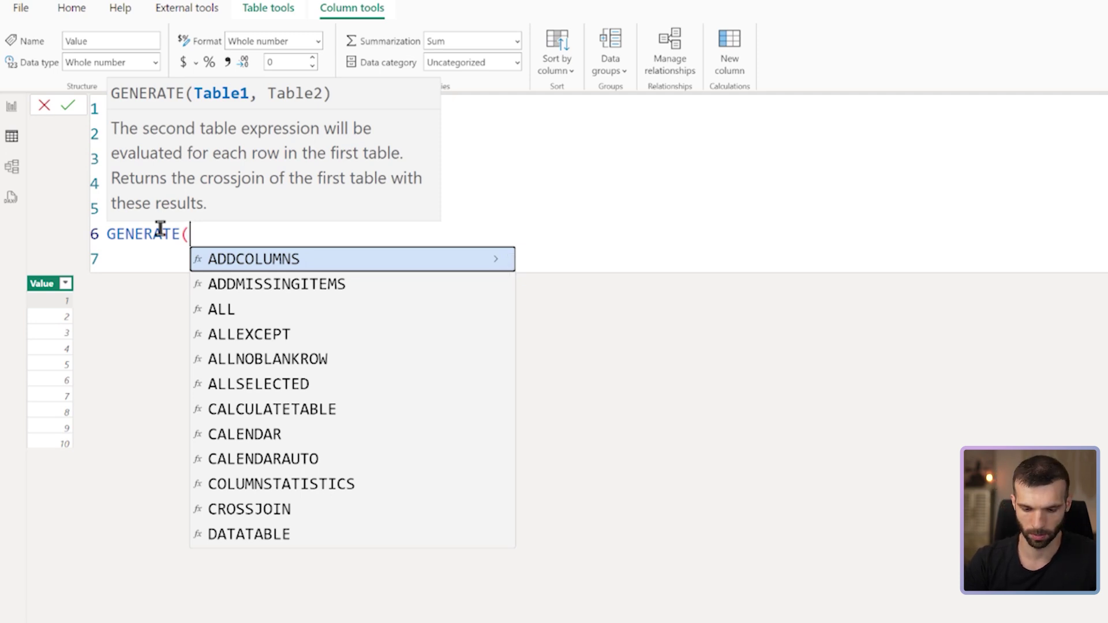
pyautogui.write('_y')
pyautogui.press('BackSpace')
pyautogui.write('_y')
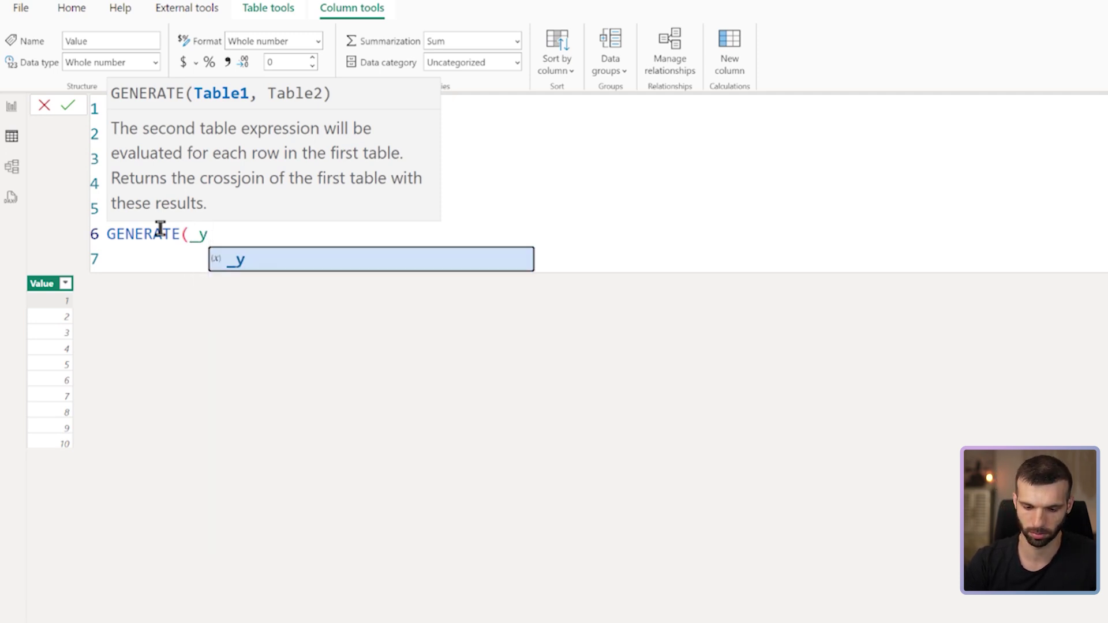
pyautogui.write(', _x)')
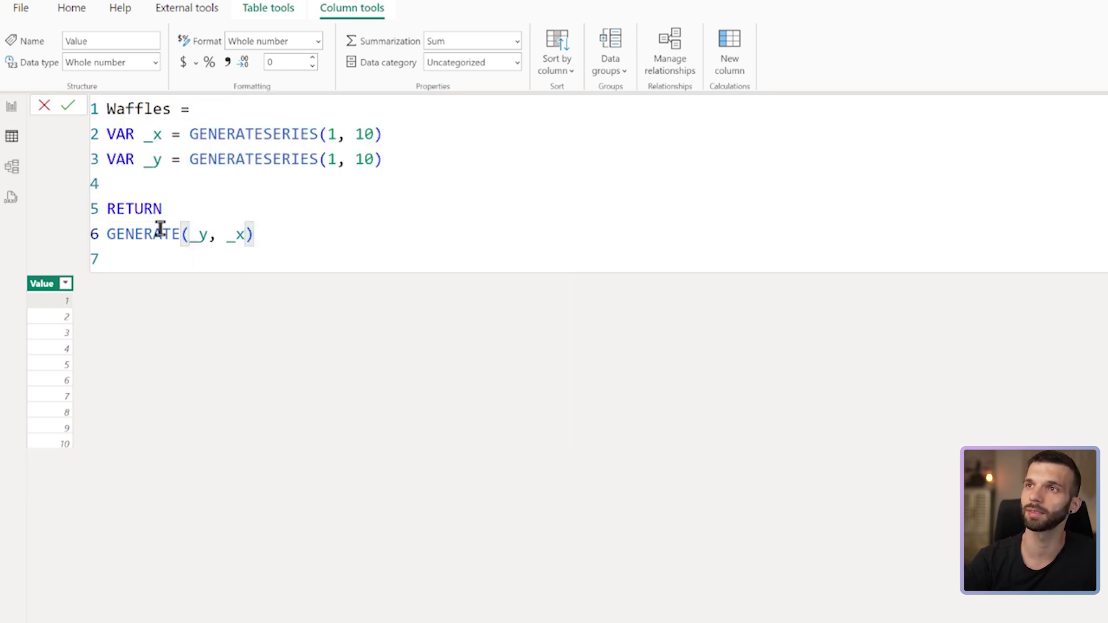
pyautogui.press('Return')
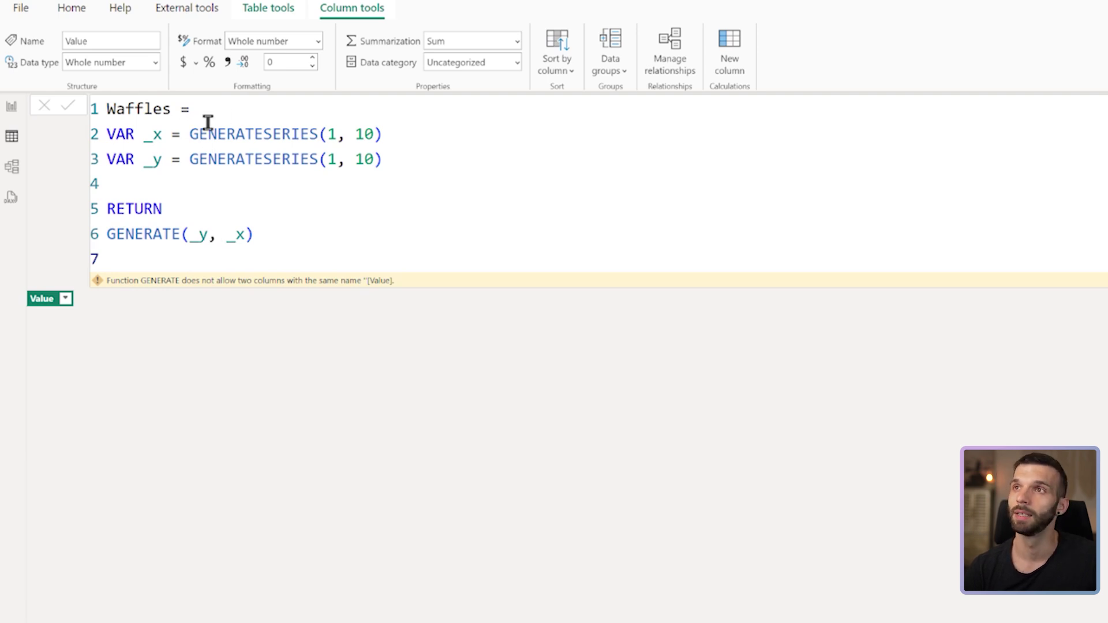
# - Wrap the _x series in SELECTCOLUMNS(..., "x", [Value])
pyautogui.click(190, 132)
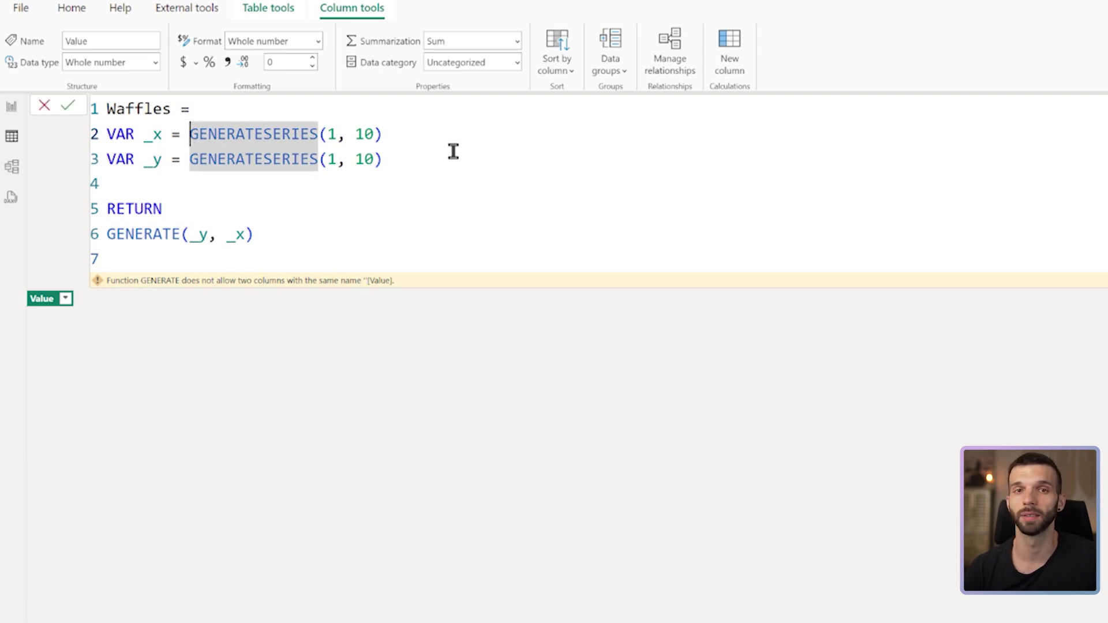
pyautogui.write('SELECTCOLU')
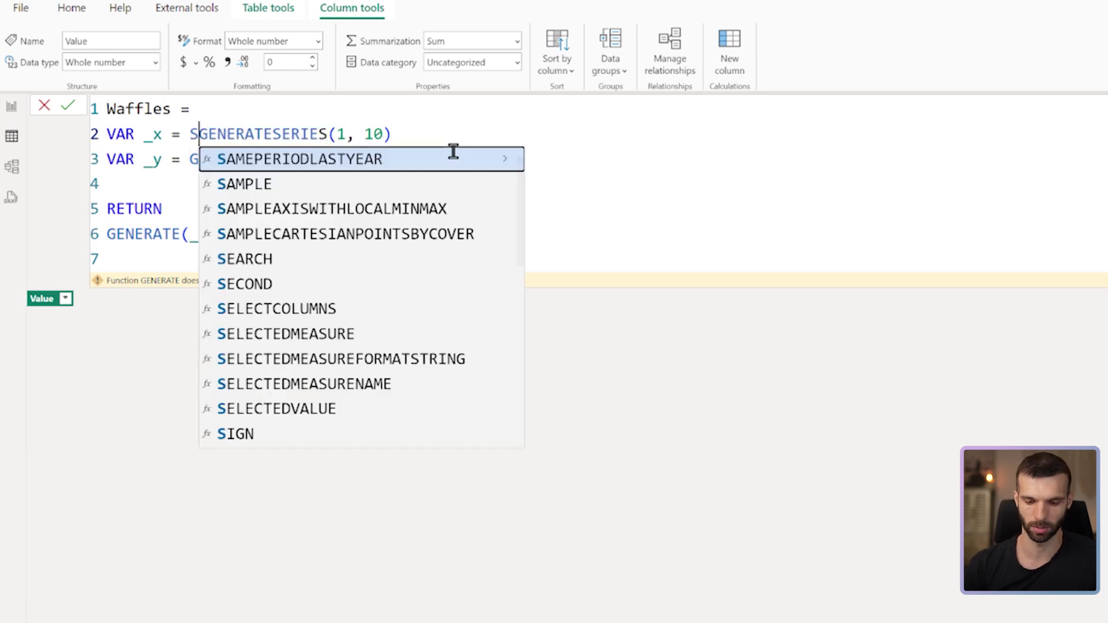
pyautogui.press('Tab')
pyautogui.moveTo(294, 145)
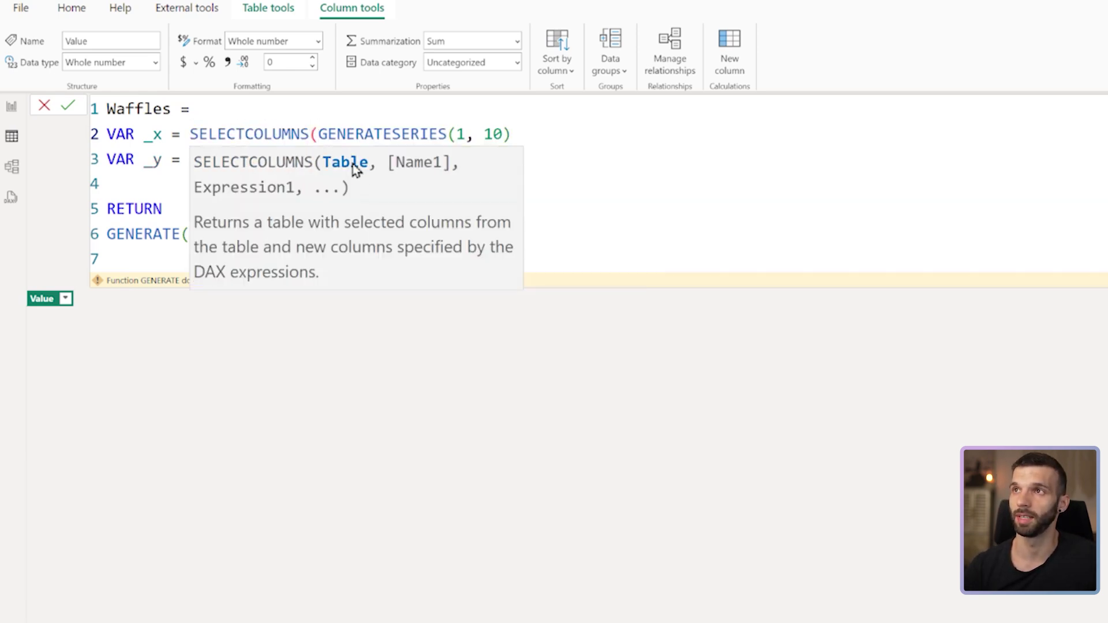
pyautogui.click(513, 133)
pyautogui.write(',')
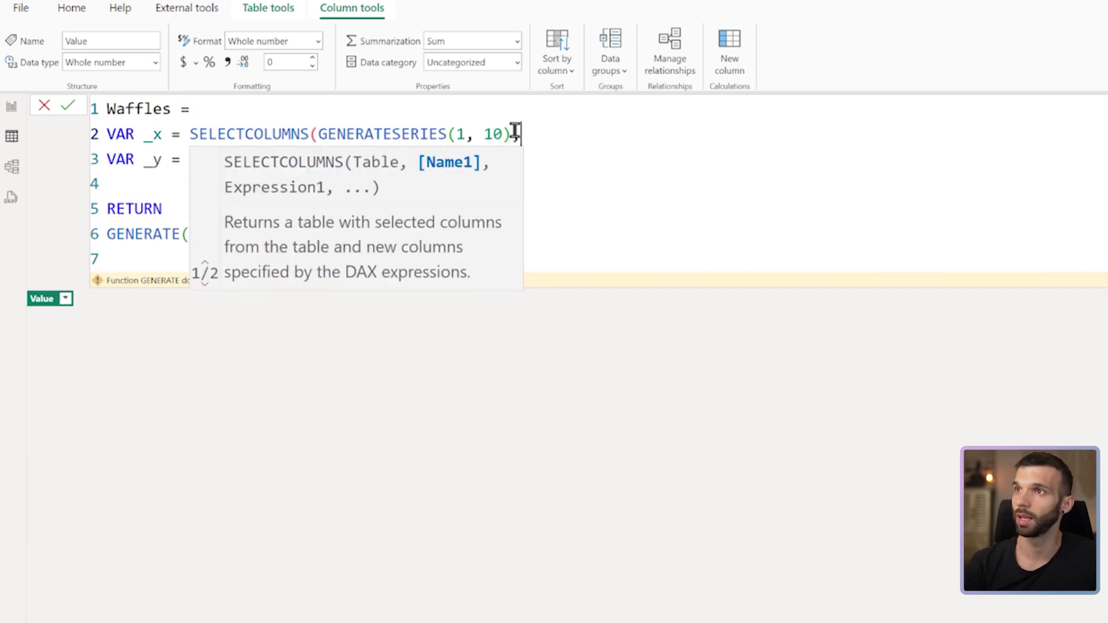
pyautogui.write('"x",')
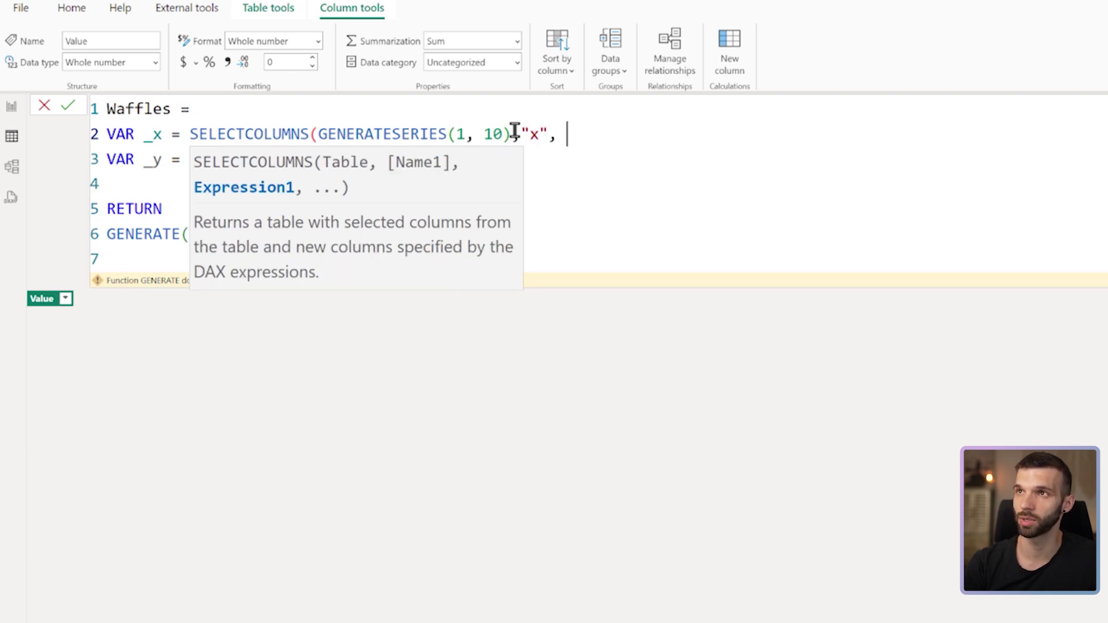
pyautogui.write(' [Value])')
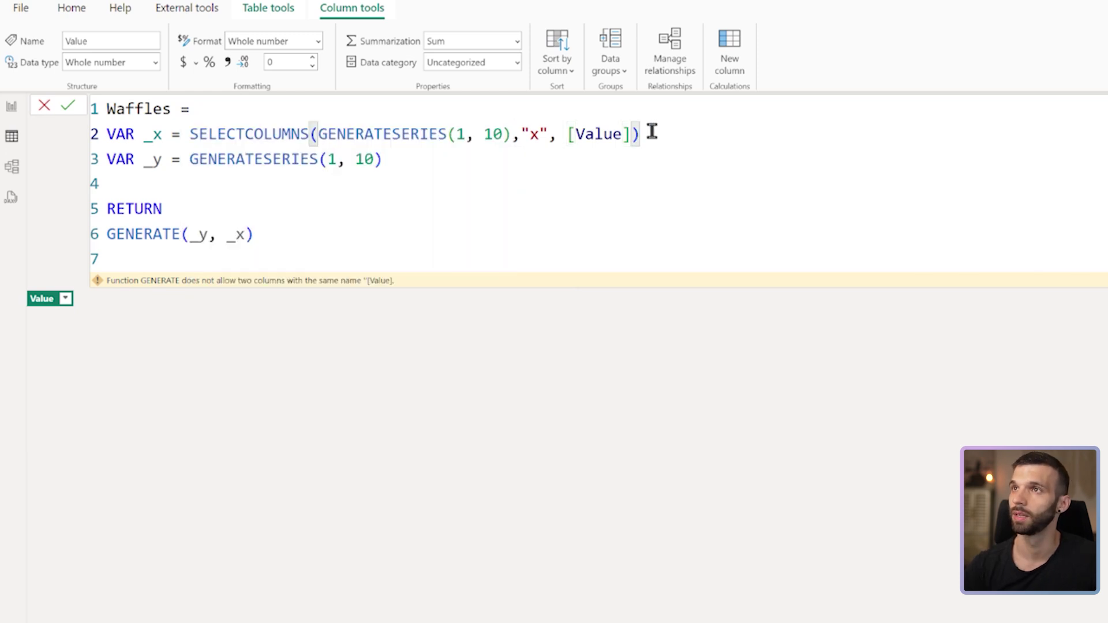
# - Copy the SELECTCOLUMNS expression to the _y line, renaming its column to "y"
pyautogui.moveTo(650, 132); pyautogui.dragTo(210, 150)
pyautogui.hotkey('ctrl', 'c')
pyautogui.moveTo(382, 160)
pyautogui.mouseDown()
pyautogui.moveTo(194, 161)
pyautogui.moveTo(396, 166)
pyautogui.mouseUp()
pyautogui.hotkey('ctrl', 'v')
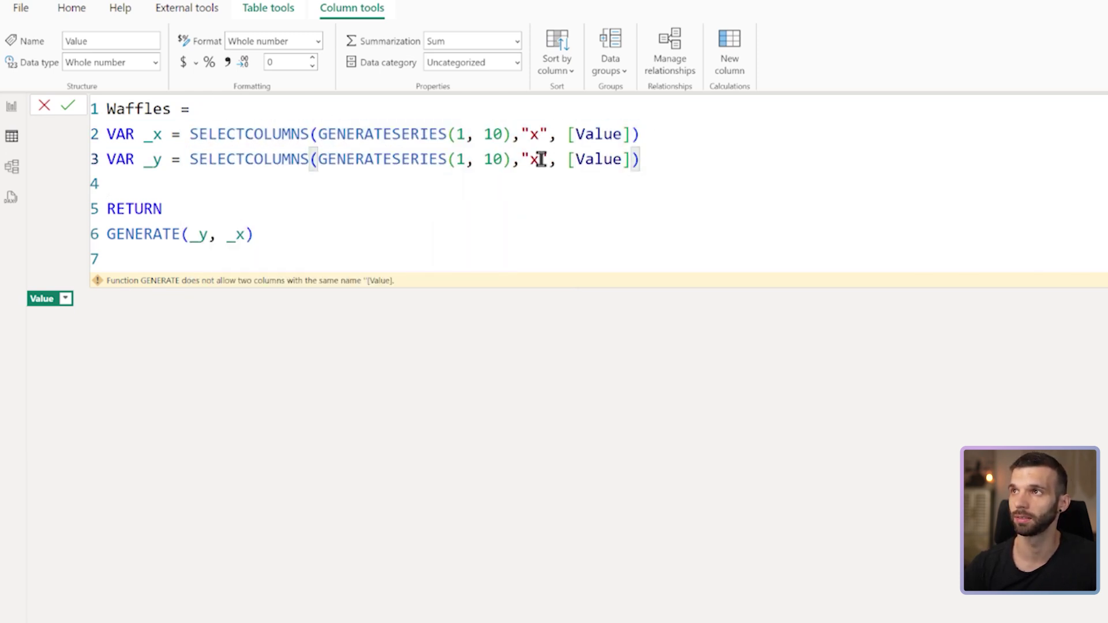
pyautogui.doubleClick(535, 160)
pyautogui.write('y')
pyautogui.click(684, 159)
pyautogui.click(307, 237)
pyautogui.click(68, 106)
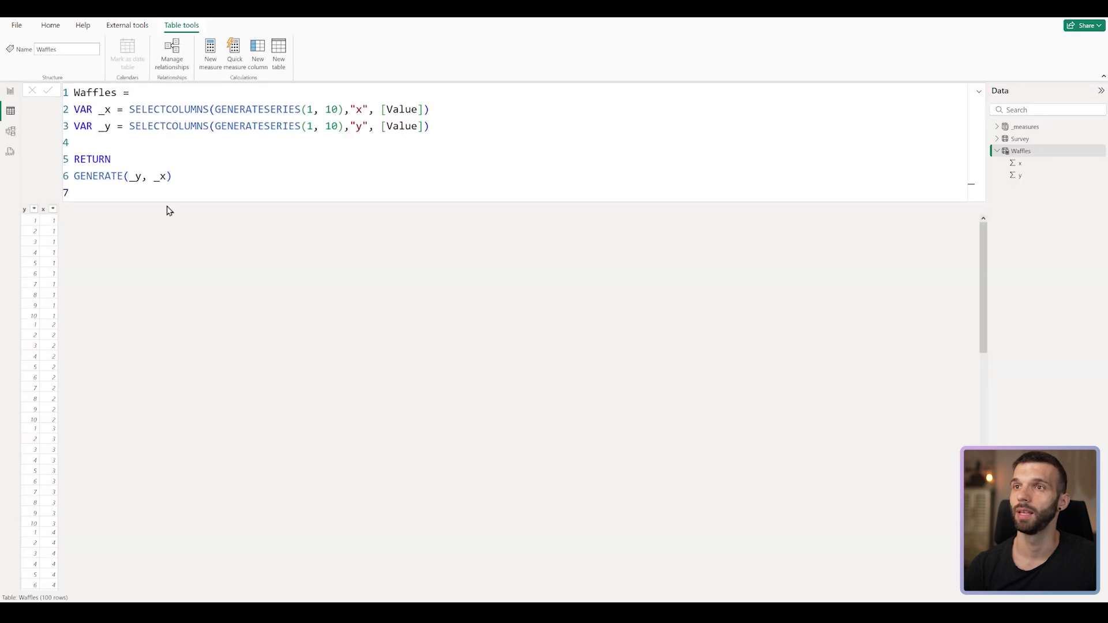
pyautogui.click(33, 224)
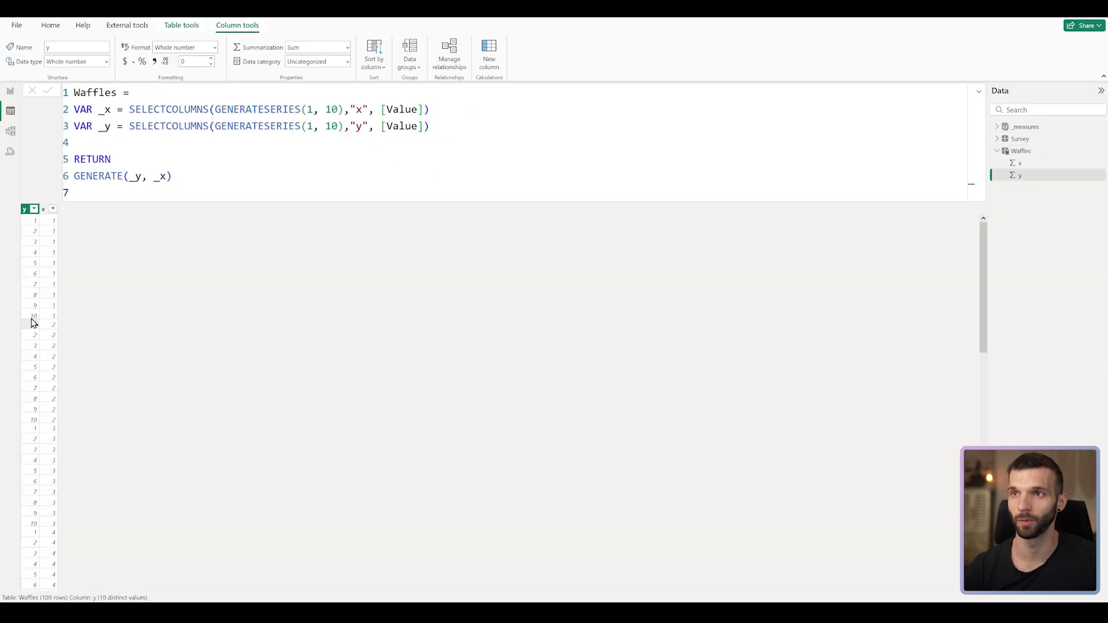
pyautogui.click(52, 226)
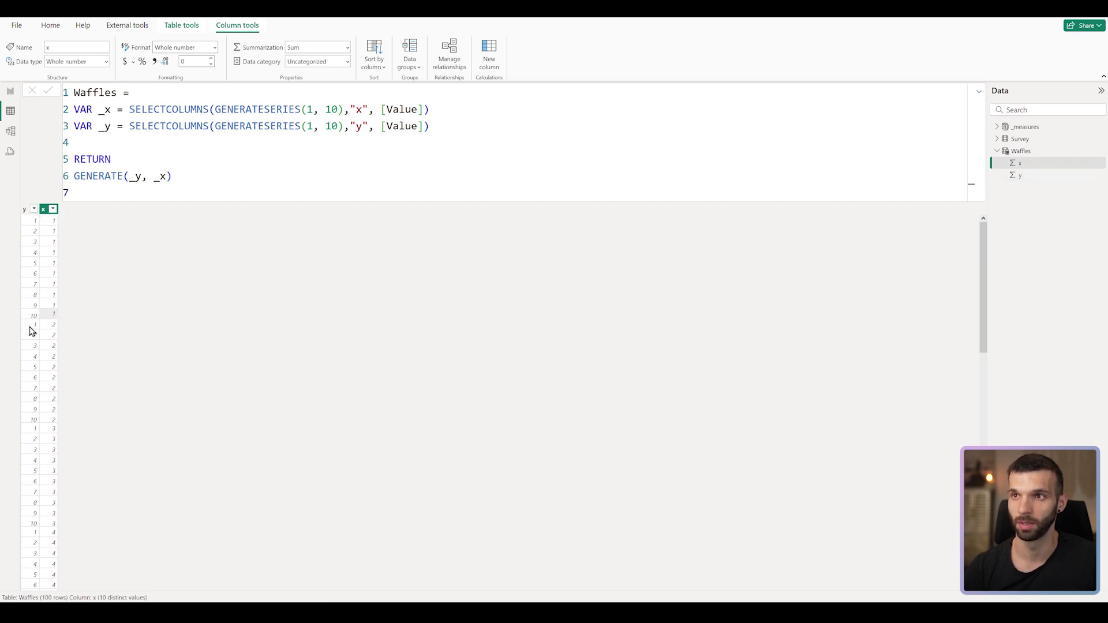
pyautogui.click(32, 325)
pyautogui.click(51, 325)
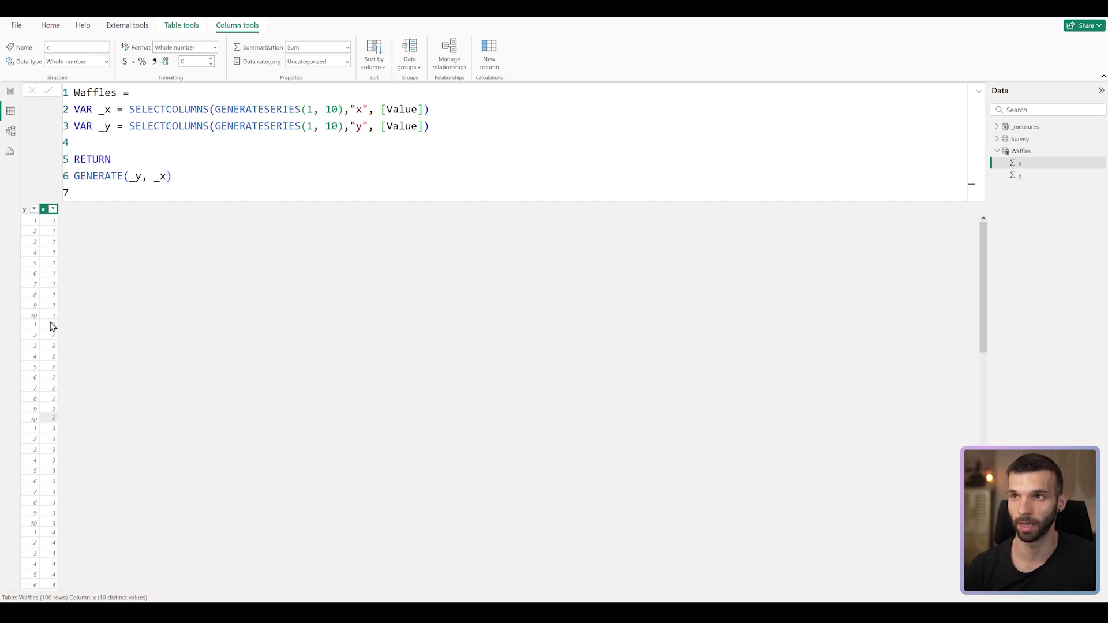
pyautogui.click(42, 351)
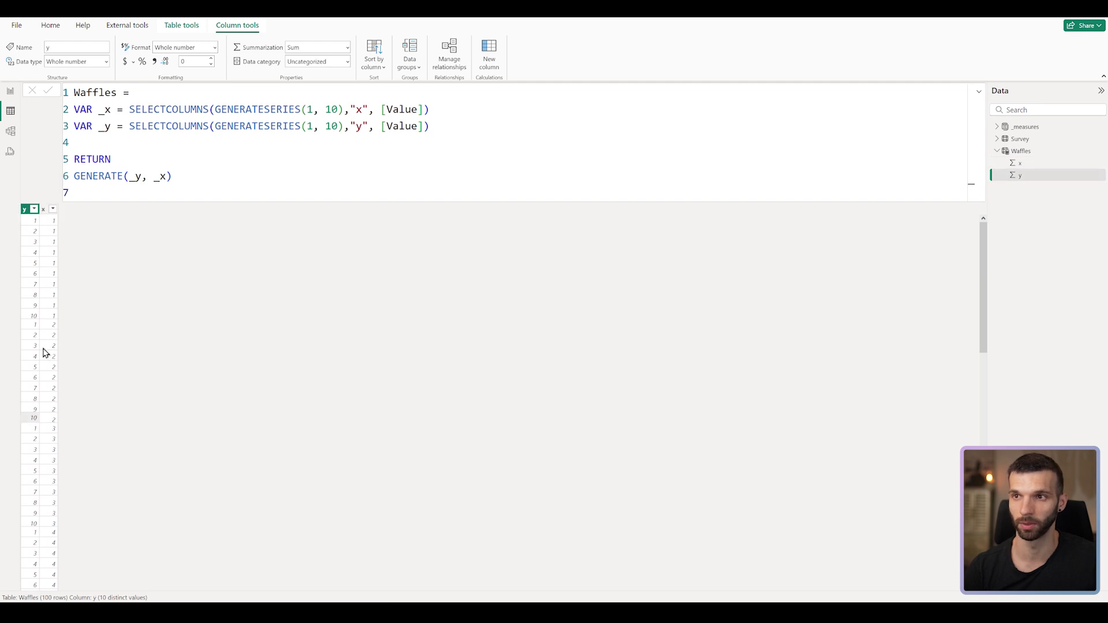
pyautogui.scroll(-10, 183, 304)
pyautogui.scroll(10, 181, 312)
pyautogui.scroll(2, 173, 321)
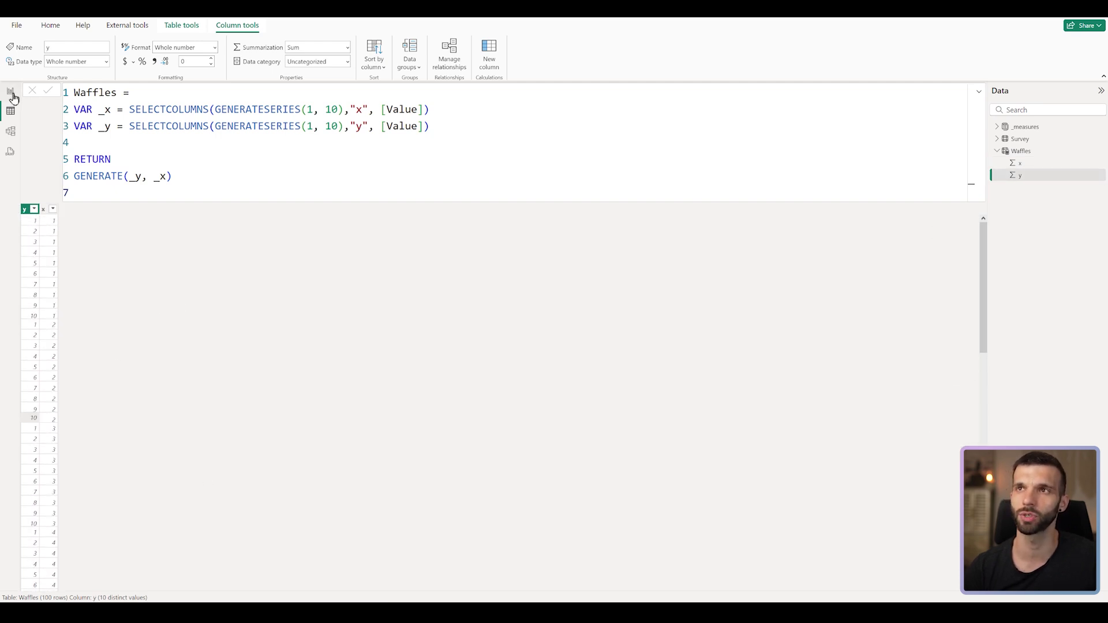
# - Insert a scatter chart on Page 1 of the report
pyautogui.click(11, 90)
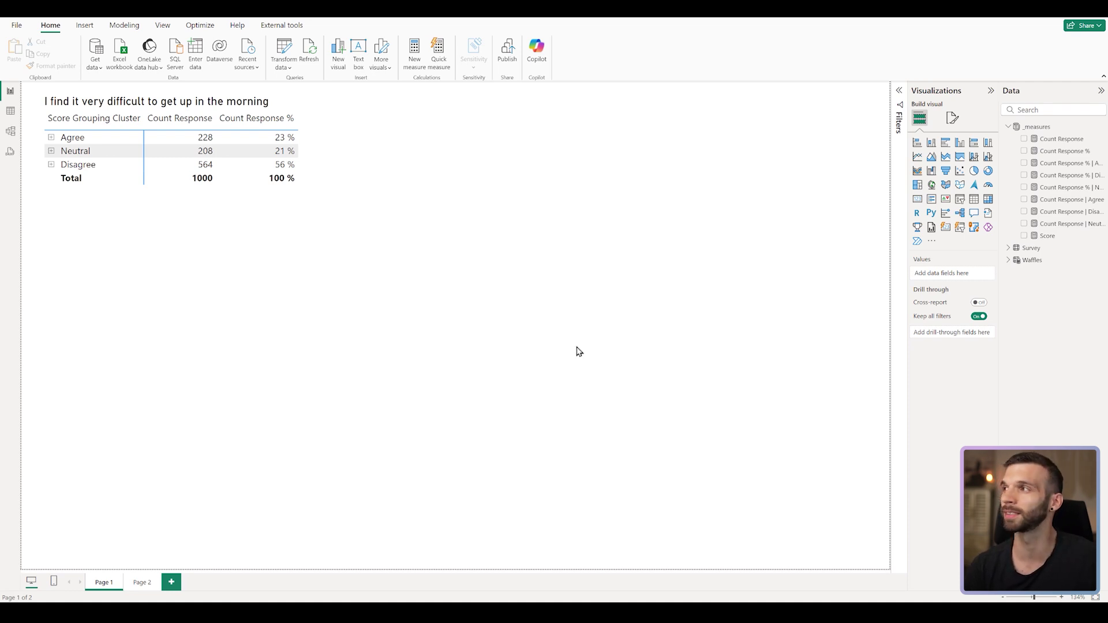
pyautogui.click(959, 171)
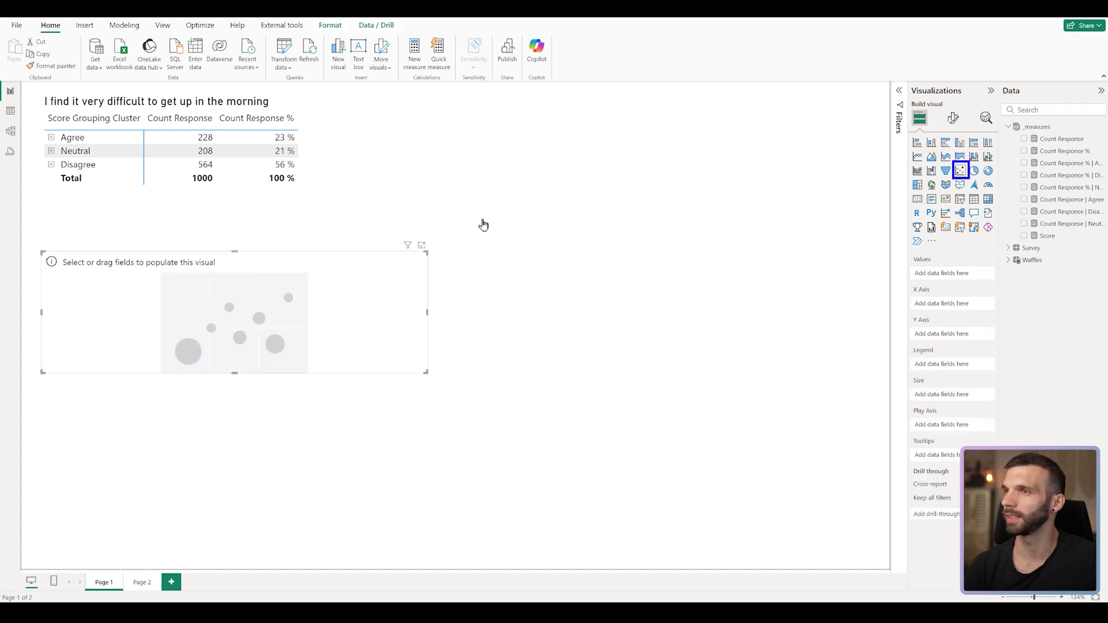
pyautogui.moveTo(252, 311); pyautogui.dragTo(260, 310)
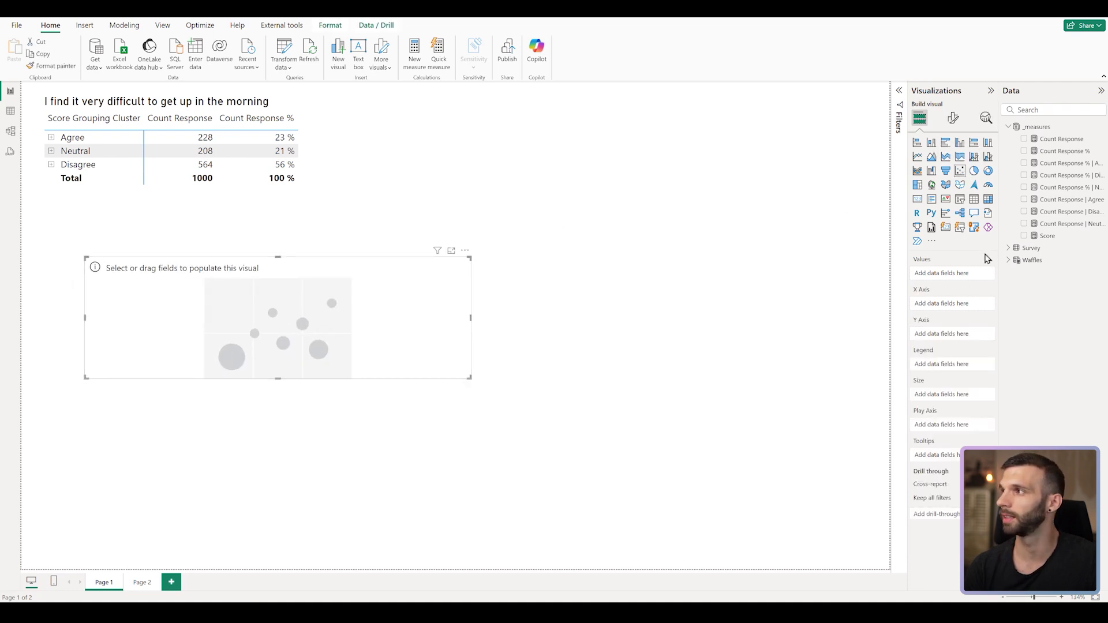
# - Plot Waffles x and y on the chart's axes with Don't summarize
pyautogui.click(1008, 263)
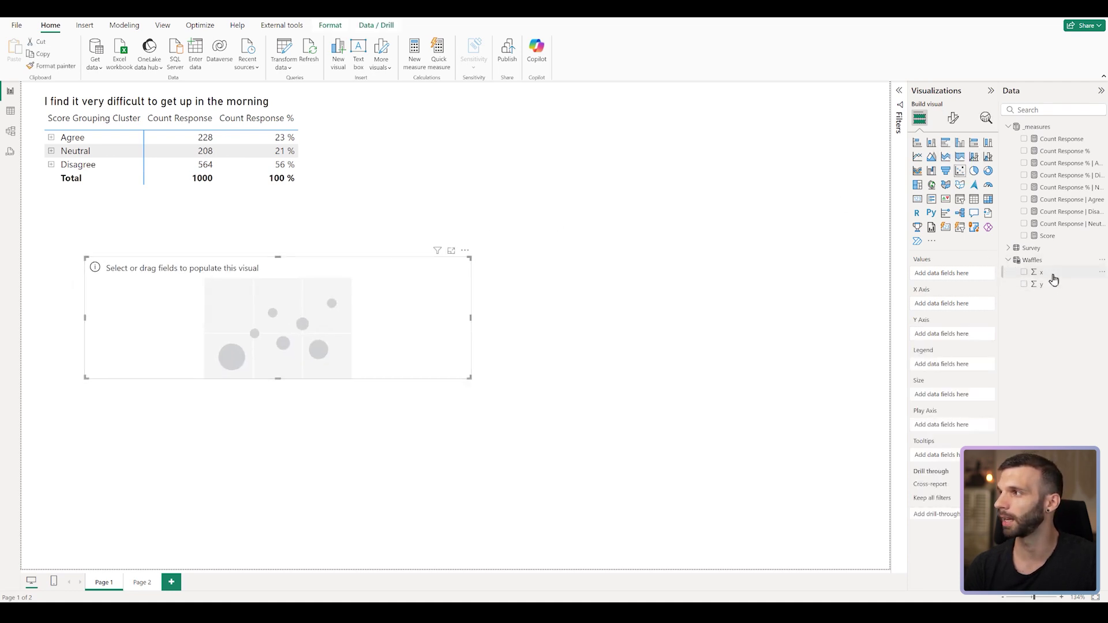
pyautogui.moveTo(1050, 273); pyautogui.dragTo(959, 340)
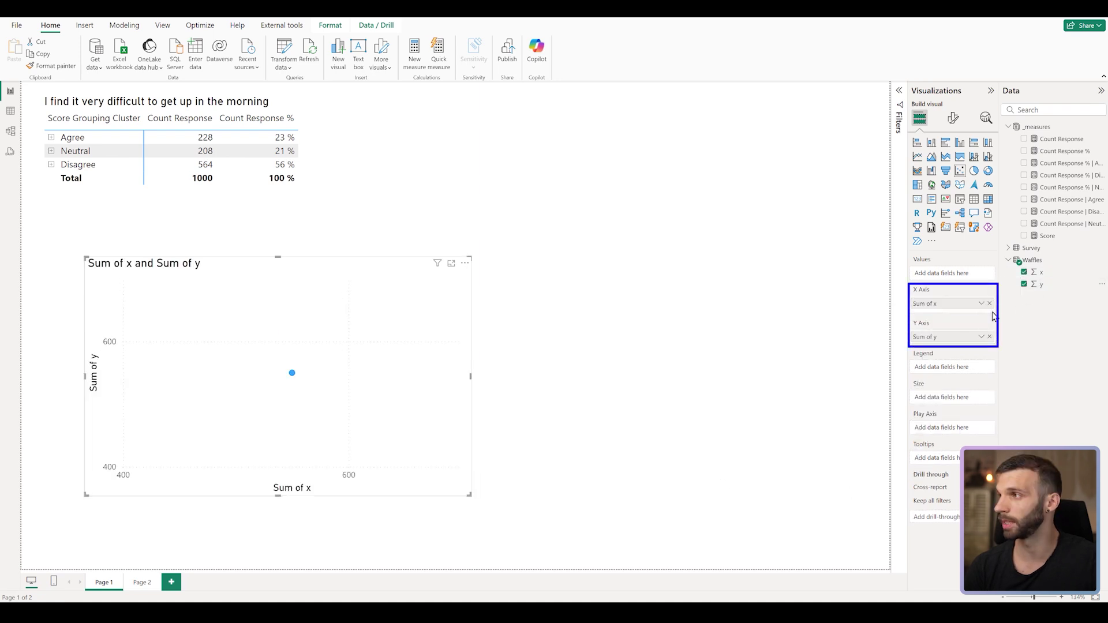
pyautogui.click(982, 304)
pyautogui.click(1002, 348)
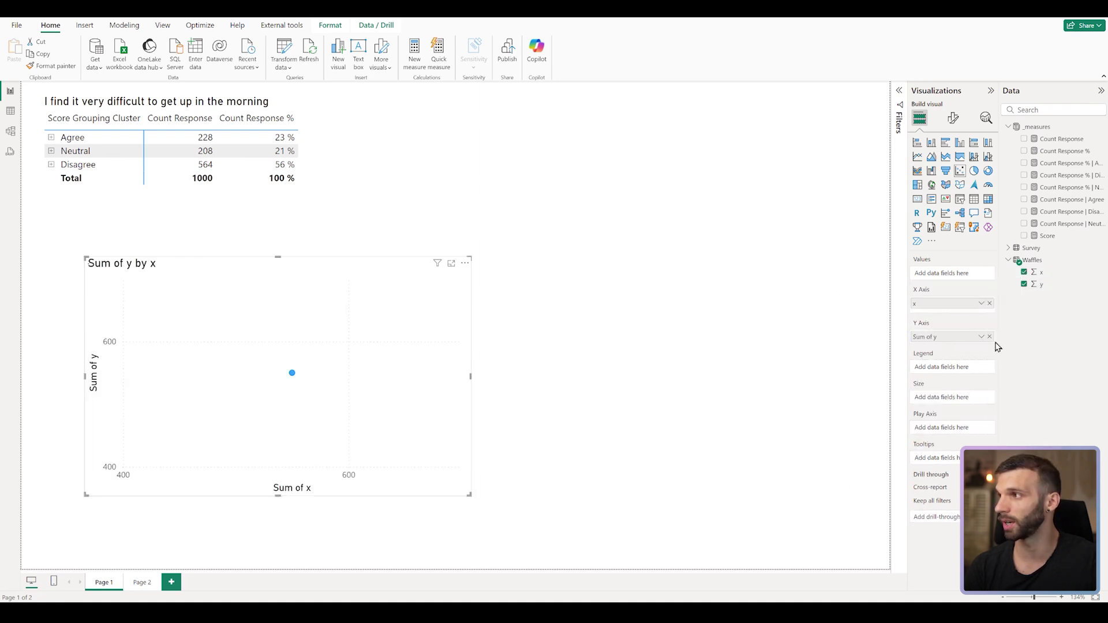
pyautogui.click(980, 337)
pyautogui.click(1001, 382)
pyautogui.moveTo(281, 495)
pyautogui.mouseDown()
pyautogui.moveTo(297, 534)
pyautogui.moveTo(284, 490)
pyautogui.moveTo(287, 531)
pyautogui.moveTo(285, 507)
pyautogui.mouseUp()
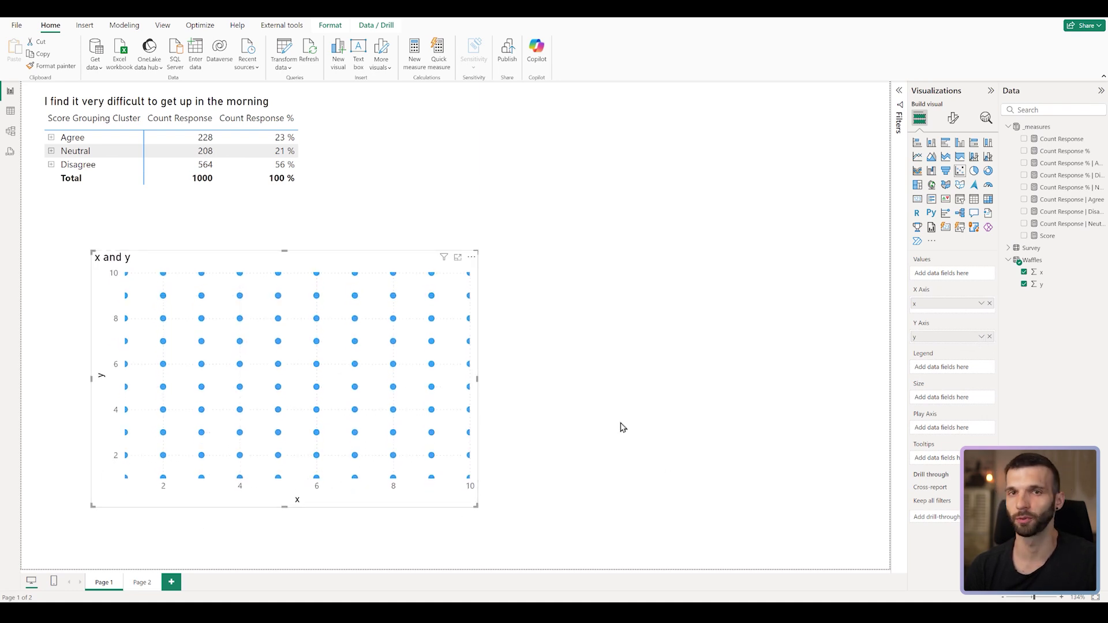
# - Hide the values and titles on both the X-axis and Y-axis
pyautogui.click(953, 117)
pyautogui.click(938, 187)
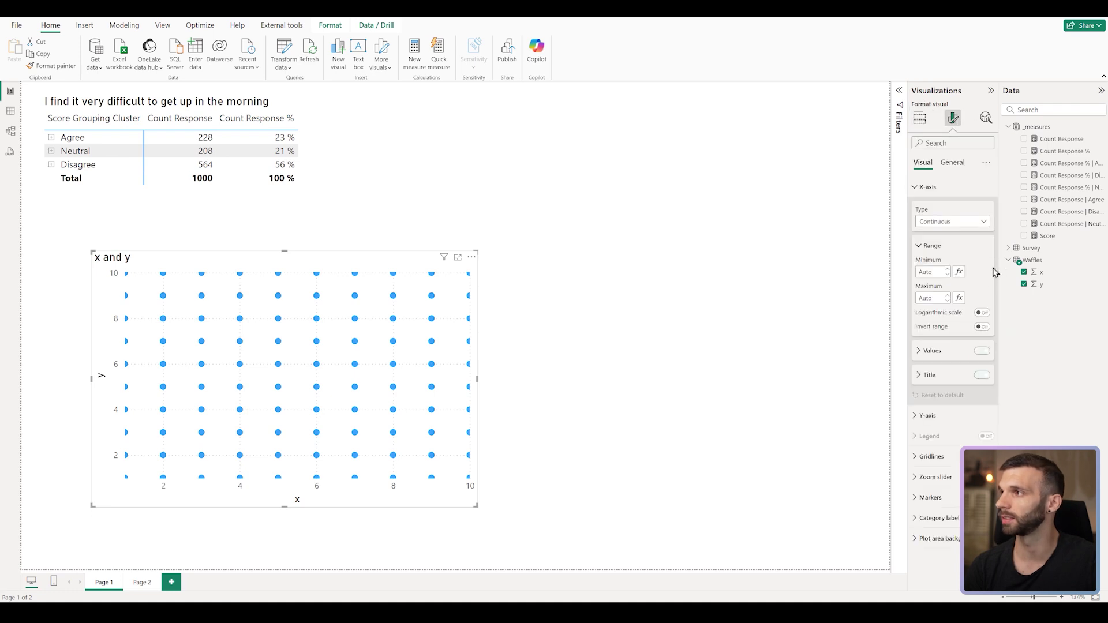
pyautogui.click(982, 351)
pyautogui.click(982, 375)
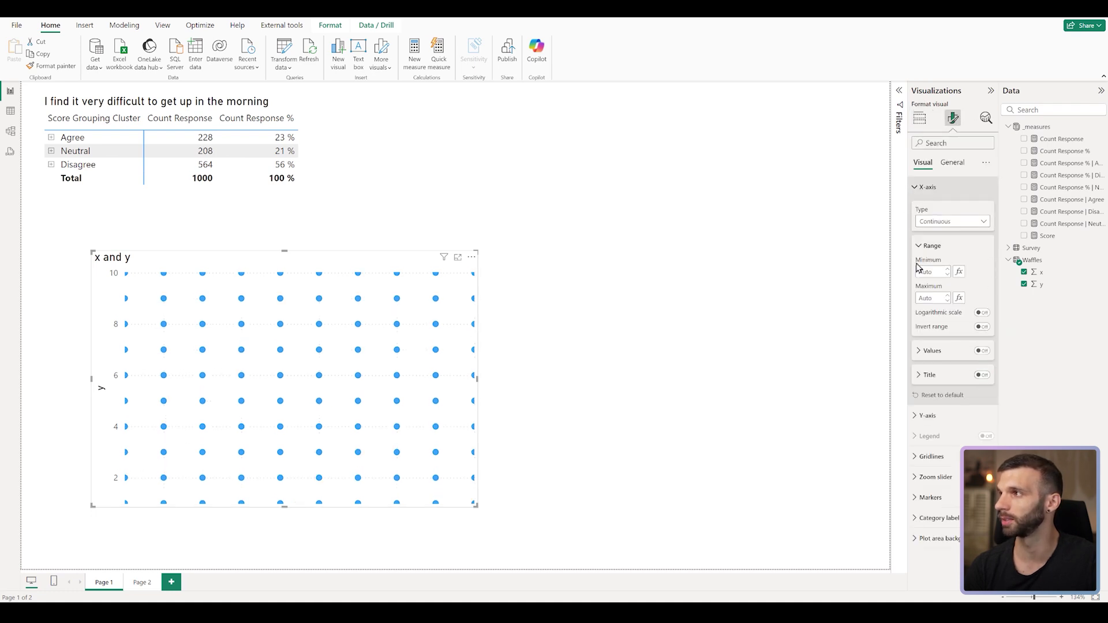
pyautogui.click(922, 417)
pyautogui.scroll(-3, 952, 416)
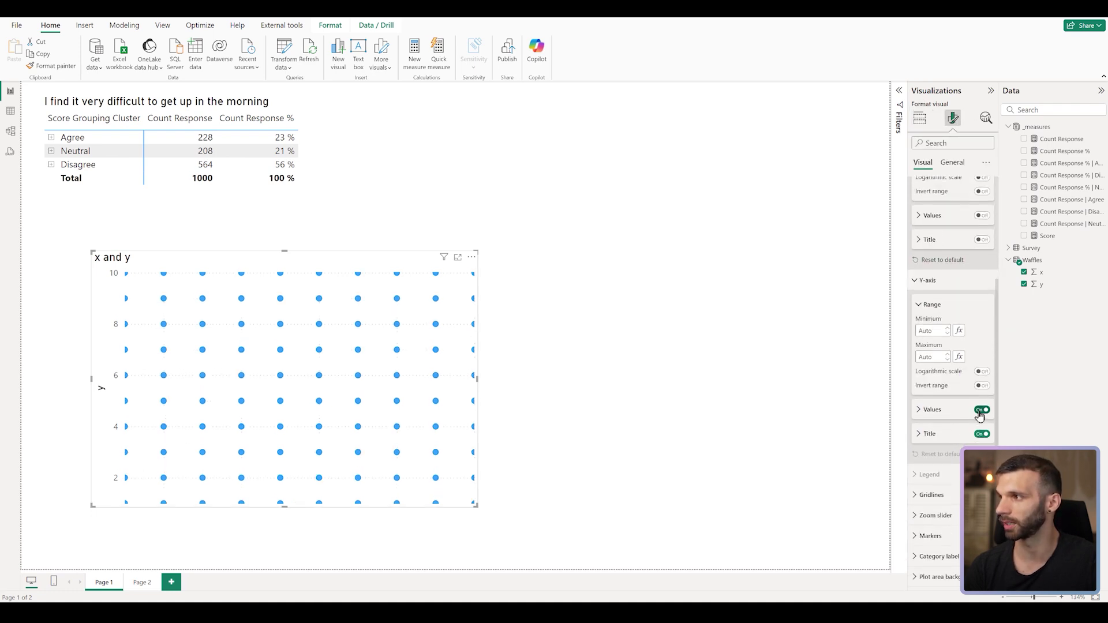
pyautogui.click(981, 410)
pyautogui.click(981, 434)
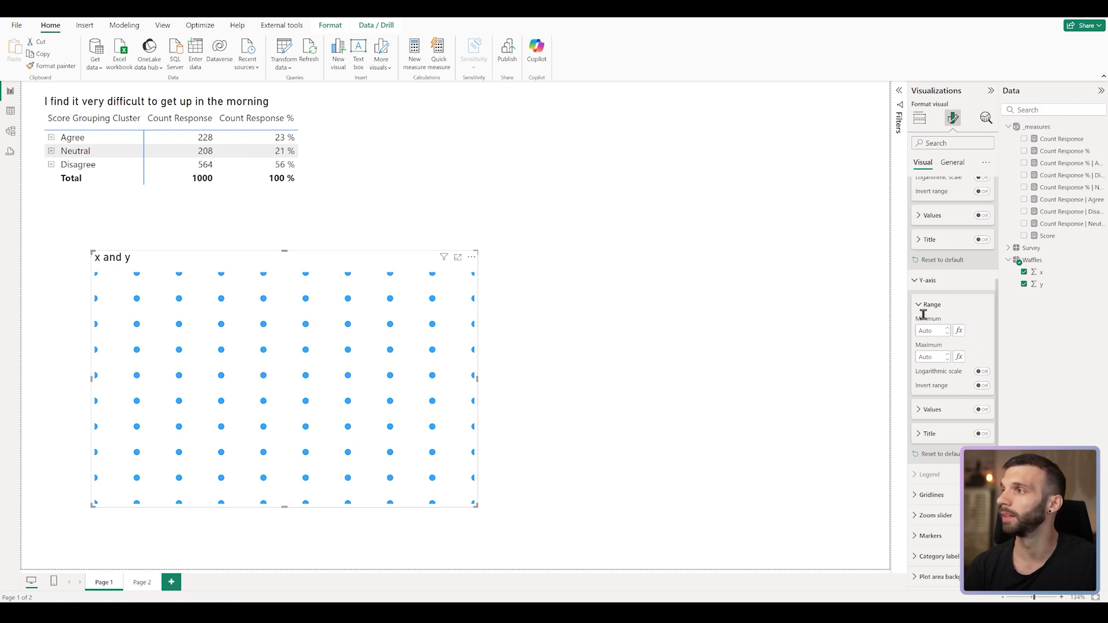
pyautogui.scroll(3, 941, 345)
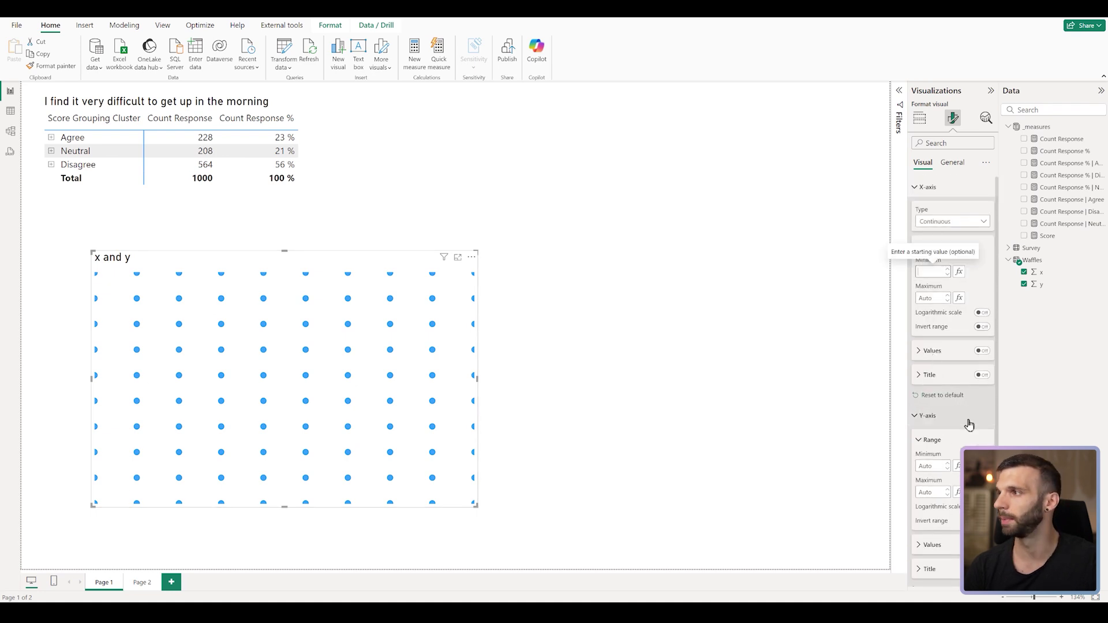
pyautogui.click(924, 417)
pyautogui.click(924, 417)
pyautogui.scroll(-2, 956, 396)
pyautogui.scroll(2, 956, 396)
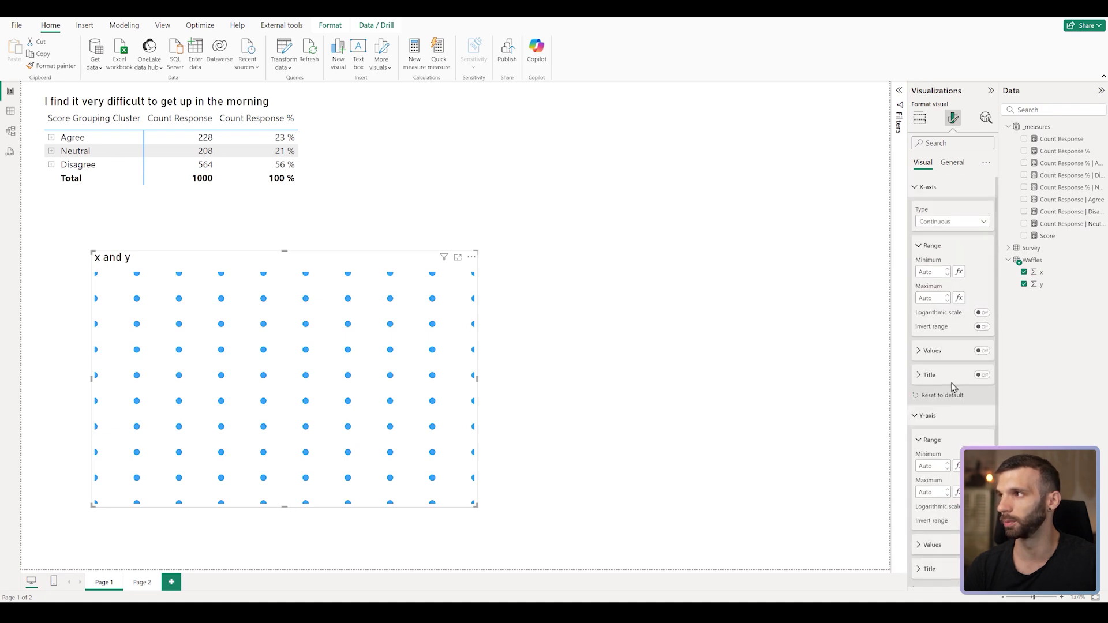
# - Set both axis ranges to minimum 0 and maximum 11
pyautogui.click(940, 273)
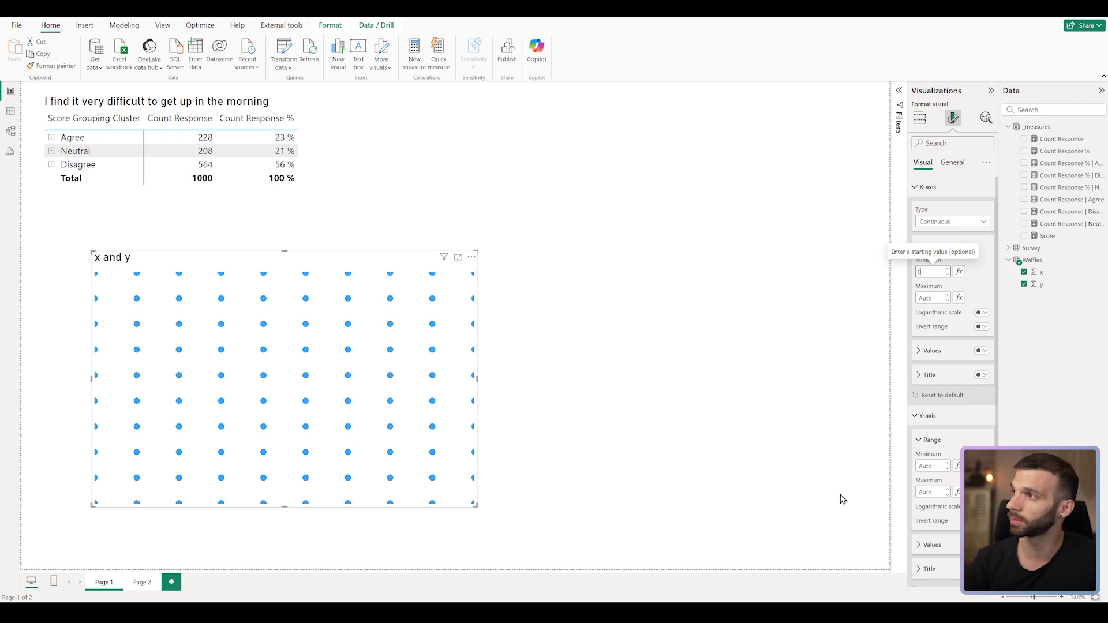
pyautogui.click(935, 298)
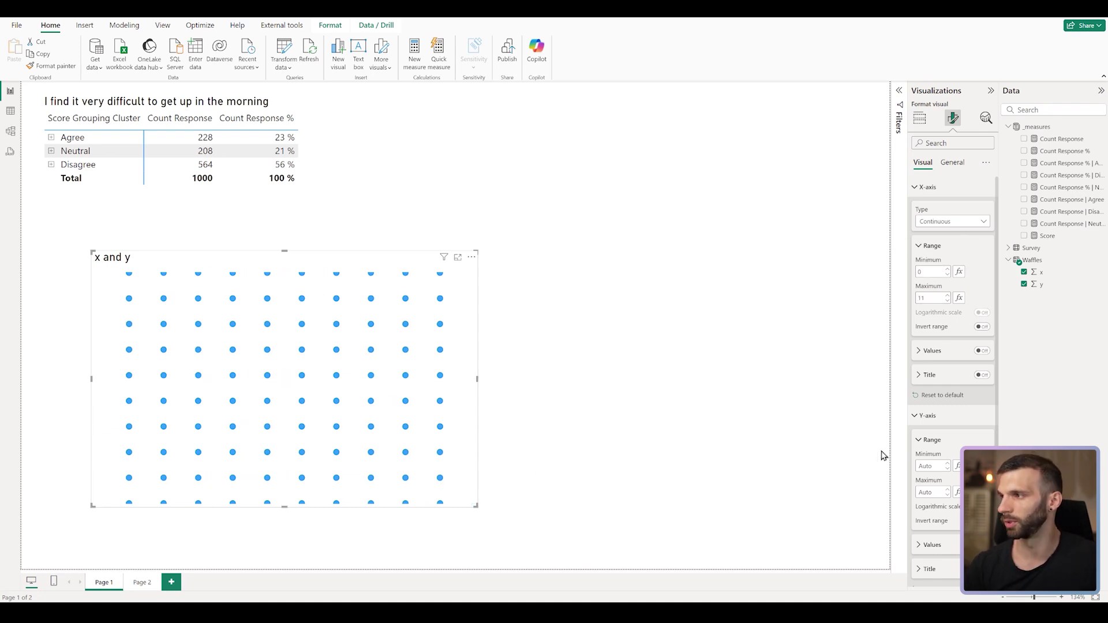
pyautogui.write('0')
pyautogui.click(928, 492)
pyautogui.write('11')
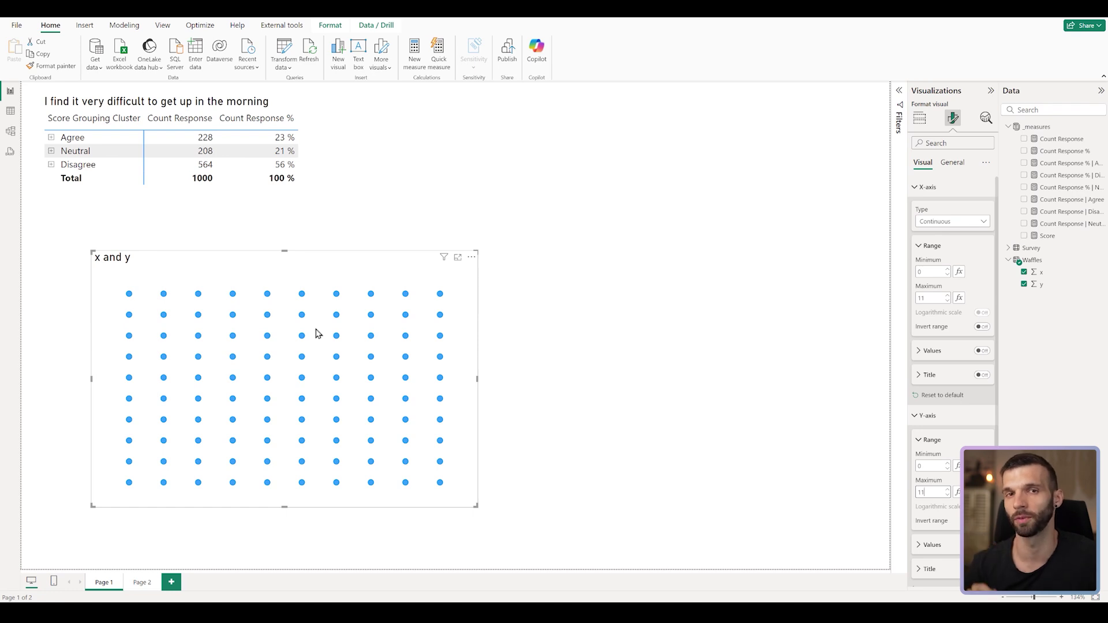
# - Turn off the scatter chart's title
pyautogui.click(952, 162)
pyautogui.click(986, 208)
pyautogui.click(986, 208)
pyautogui.click(922, 162)
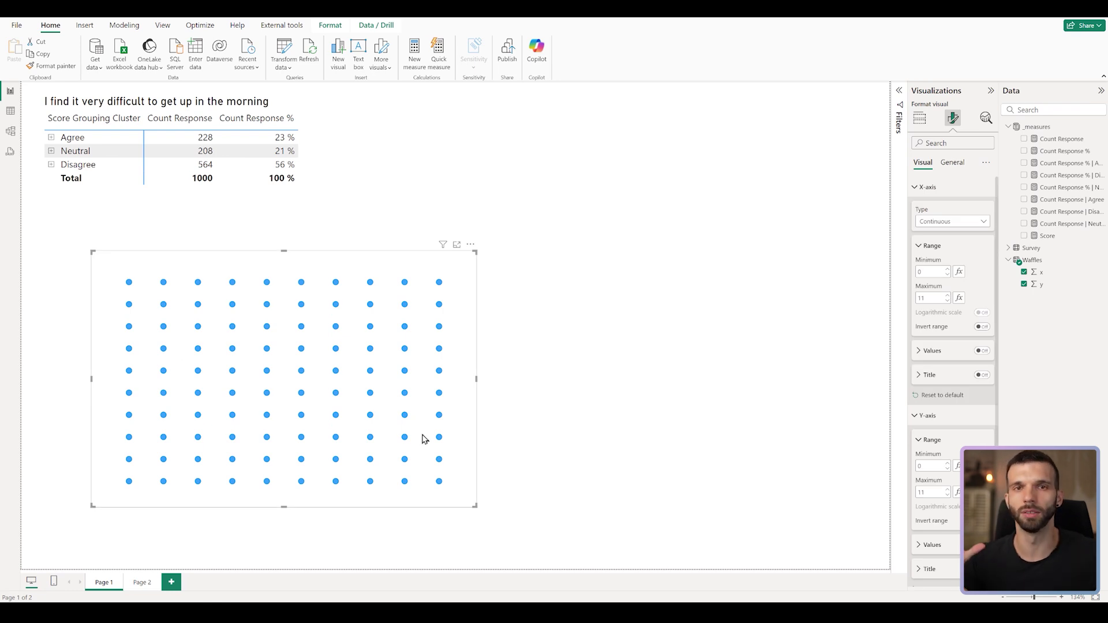
# - Enlarge the marker size and resize the dot chart into a small square
pyautogui.click(471, 502)
pyautogui.click(953, 117)
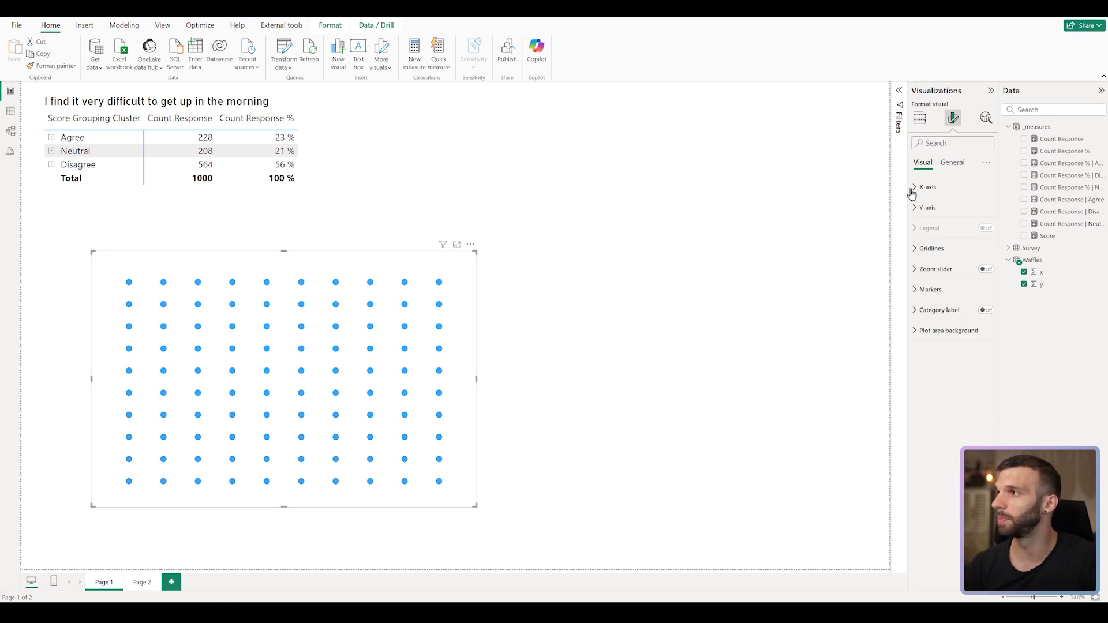
pyautogui.click(932, 290)
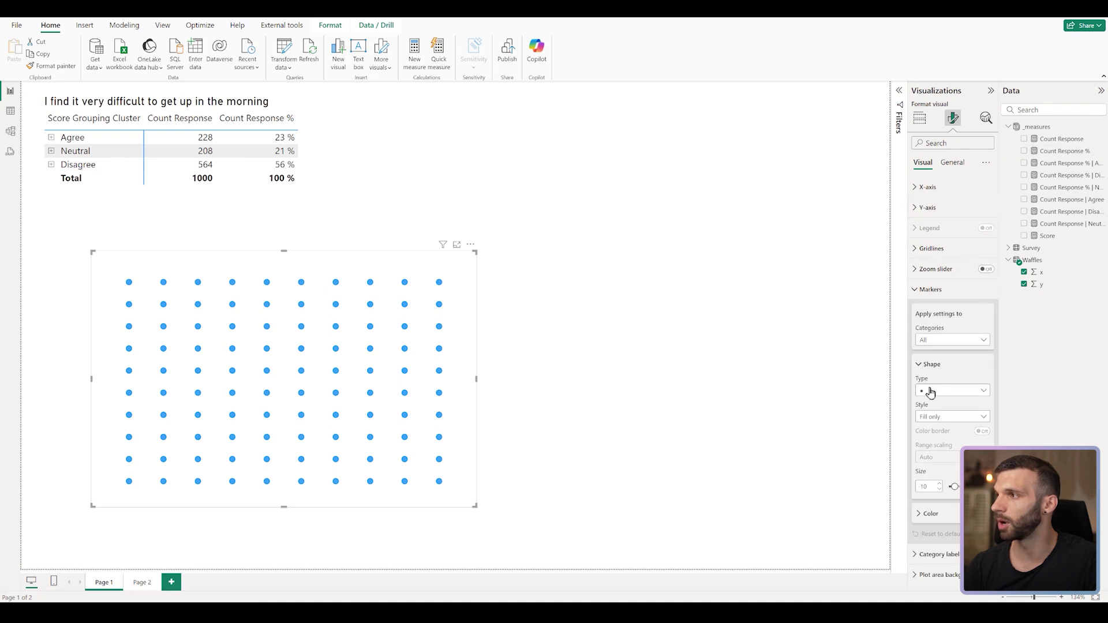
pyautogui.click(926, 487)
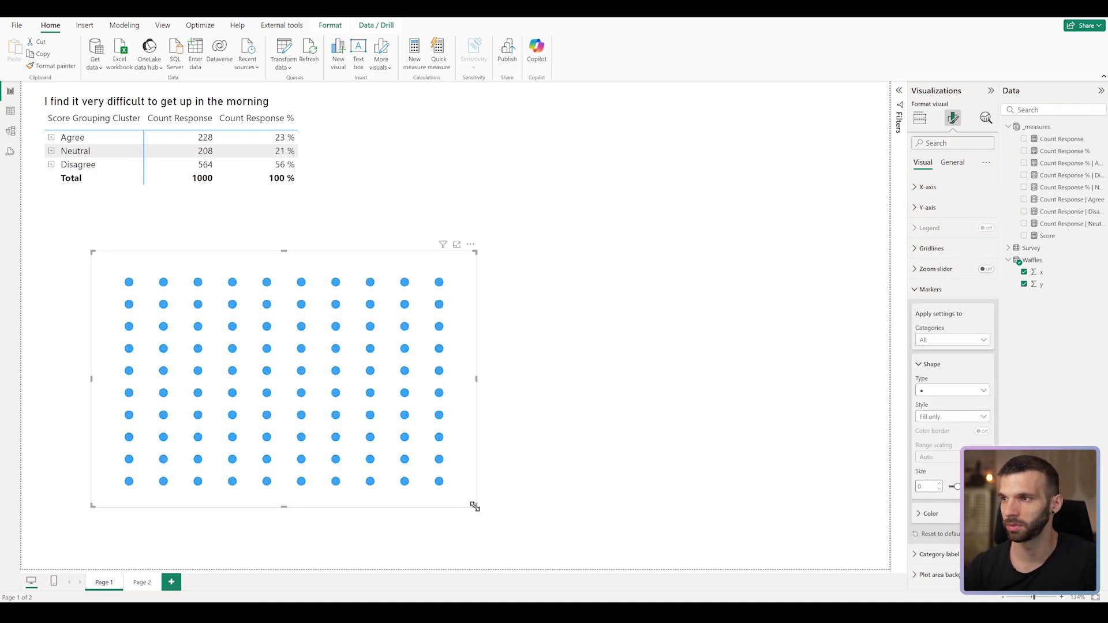
pyautogui.moveTo(472, 504); pyautogui.dragTo(195, 359)
pyautogui.scroll(5, 114, 291)
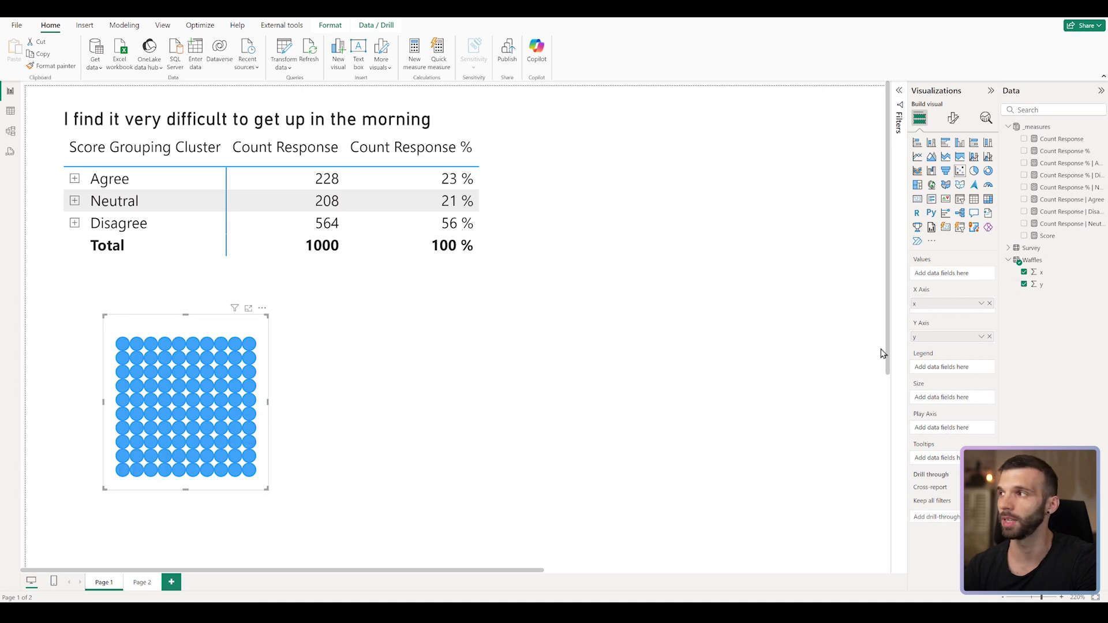
# - Change the Waffles y series to GENERATESERIES(0, 9)
pyautogui.click(1042, 261)
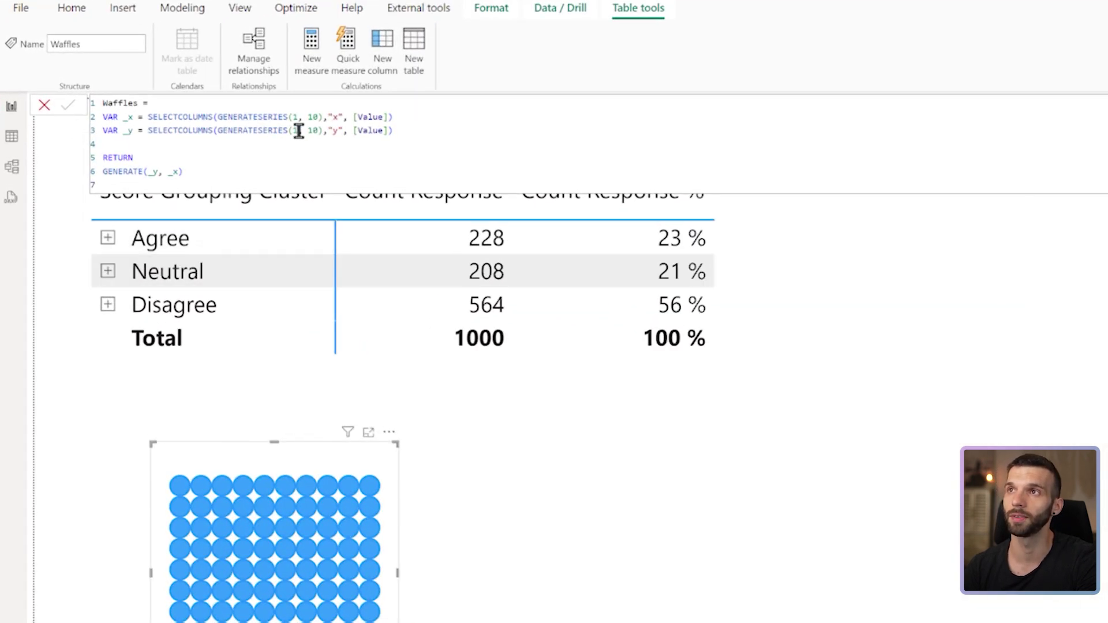
pyautogui.click(298, 130)
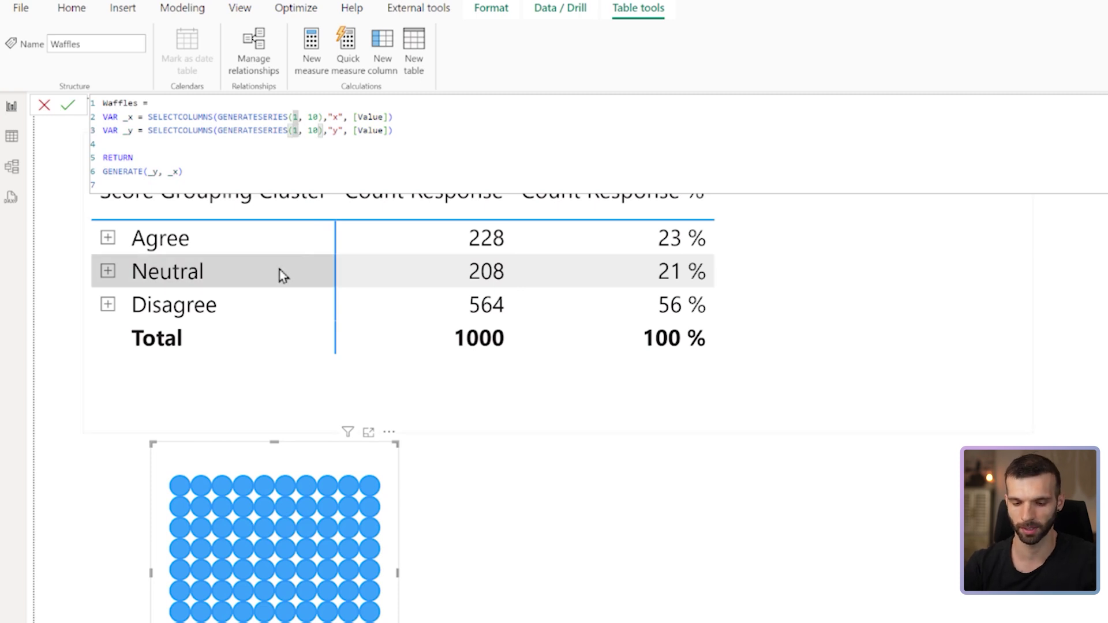
pyautogui.press('BackSpace')
pyautogui.write('0')
pyautogui.press('Right')
pyautogui.press('Right')
pyautogui.hotkey('shift', 'Right')
pyautogui.hotkey('shift', 'Right')
pyautogui.write('9')
pyautogui.press('Return')
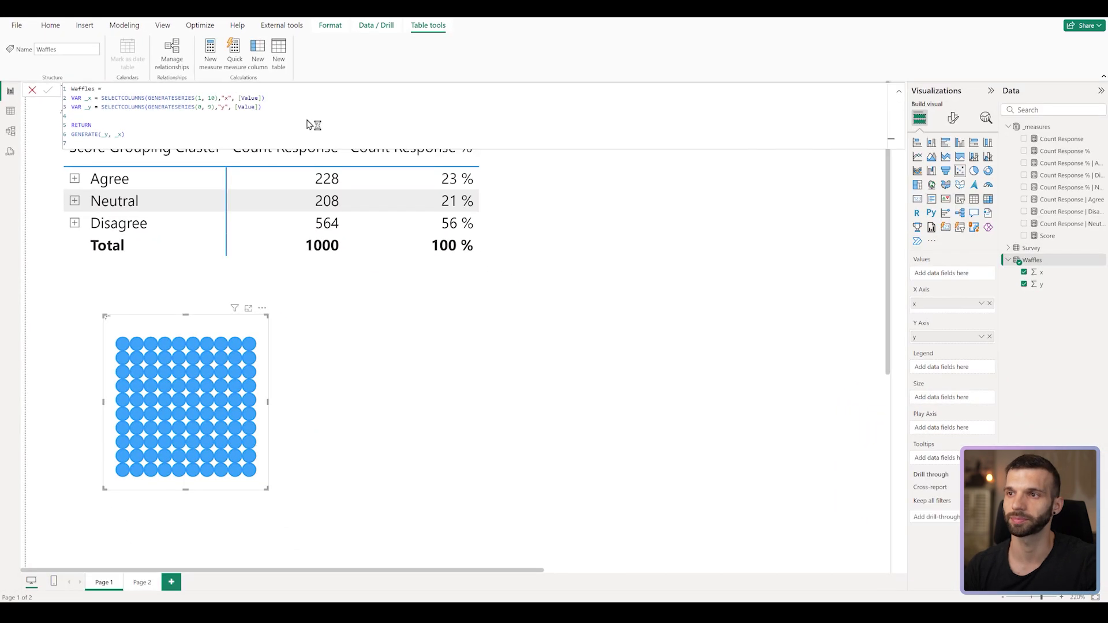
# - Adjust the waffle chart's Y-axis range to run from -1 to 10
pyautogui.click(953, 119)
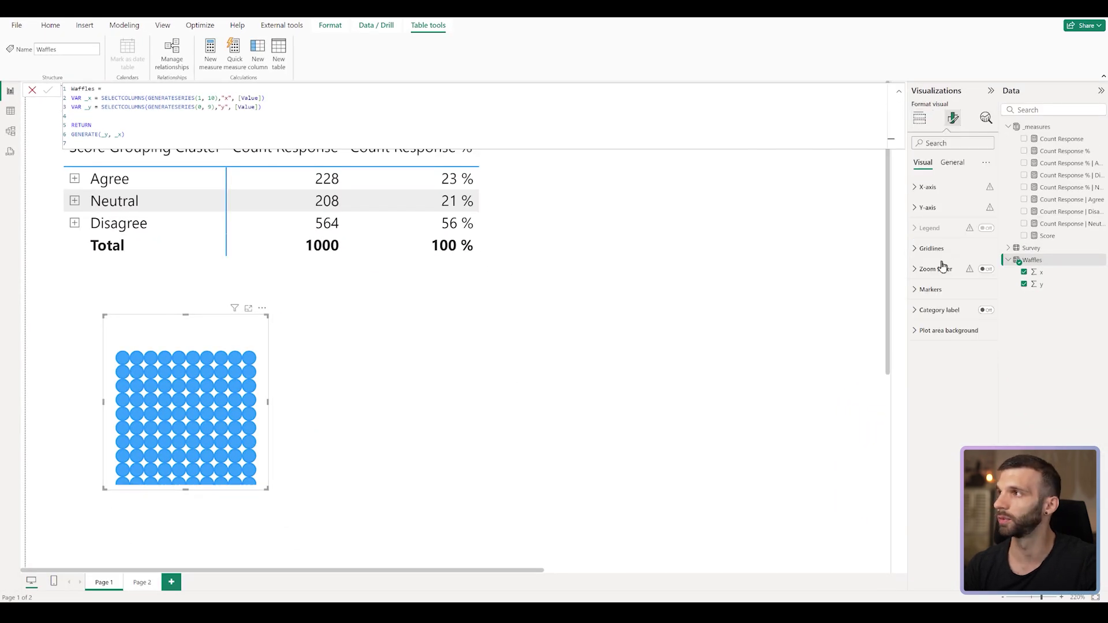
pyautogui.click(925, 207)
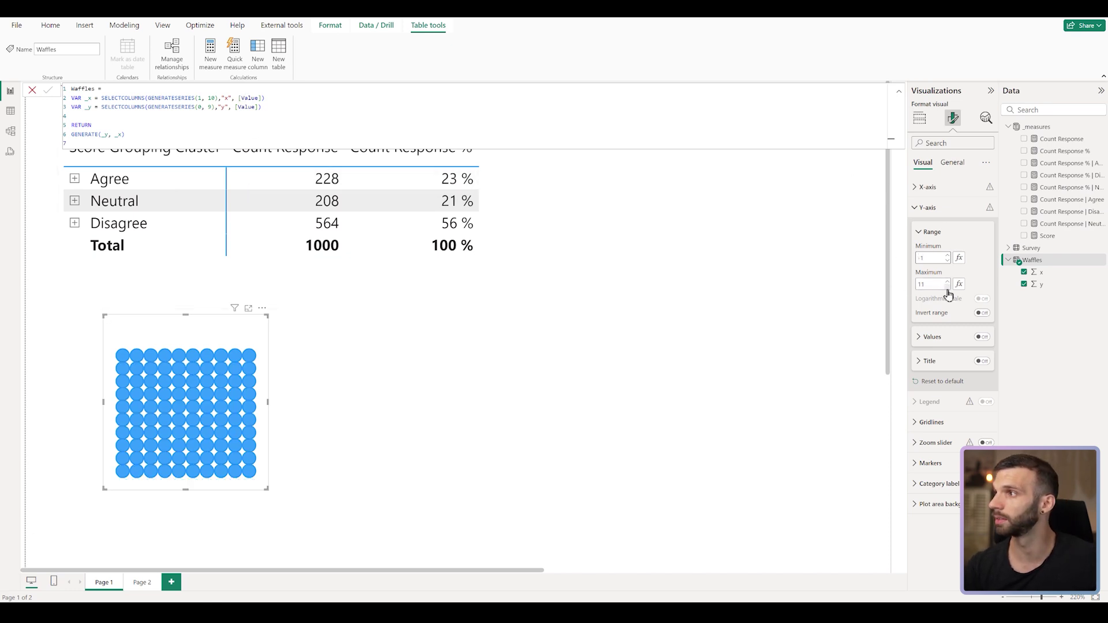
pyautogui.click(926, 283)
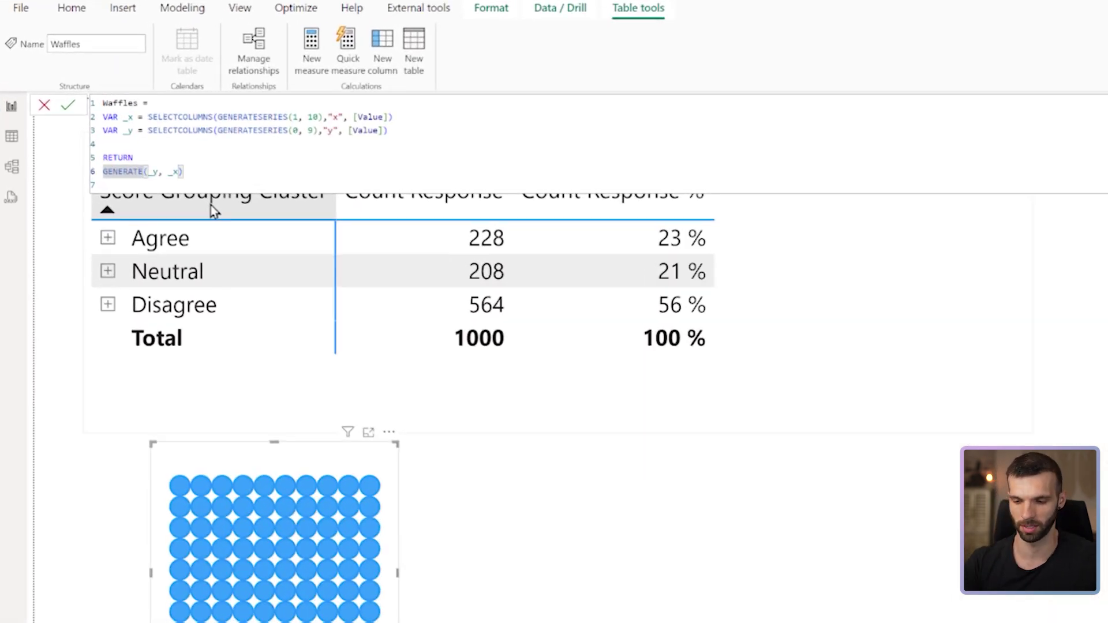
# - Wrap GENERATE(_y, _x) in ADDCOLUMNS with "yx" = [y]*10+[x]
pyautogui.press('Home')
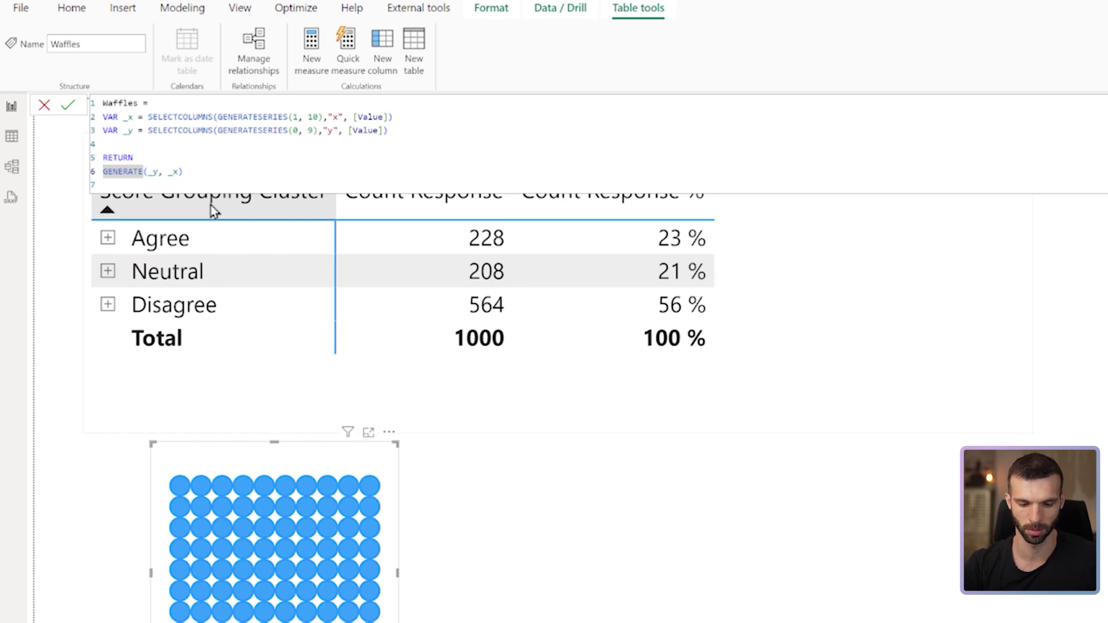
pyautogui.write('ADDCOLUM')
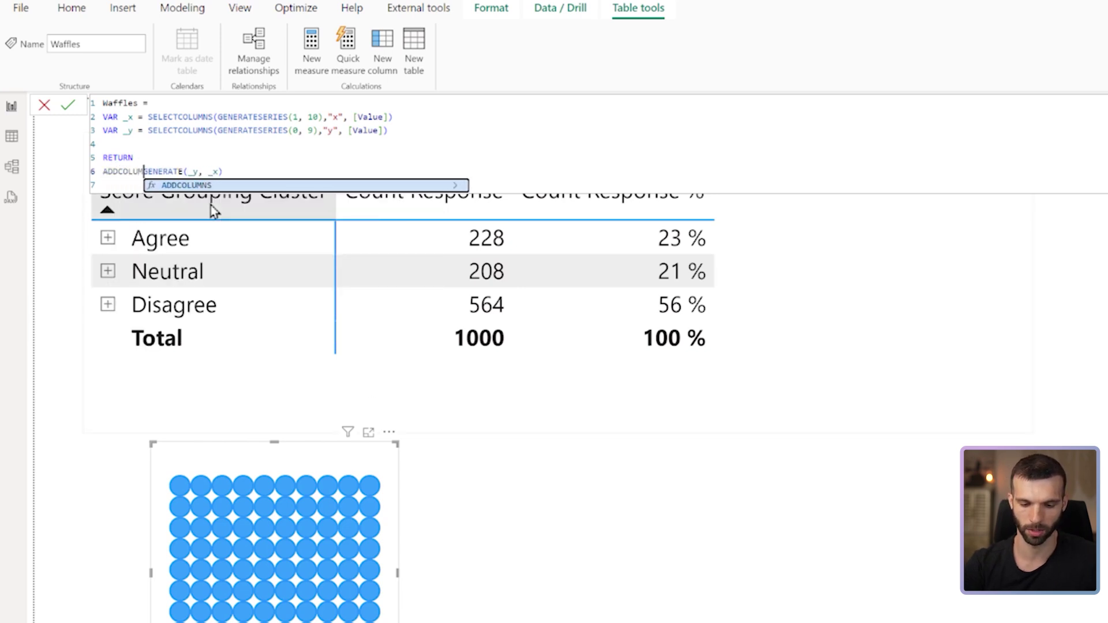
pyautogui.press('Tab')
pyautogui.press('End')
pyautogui.write(',')
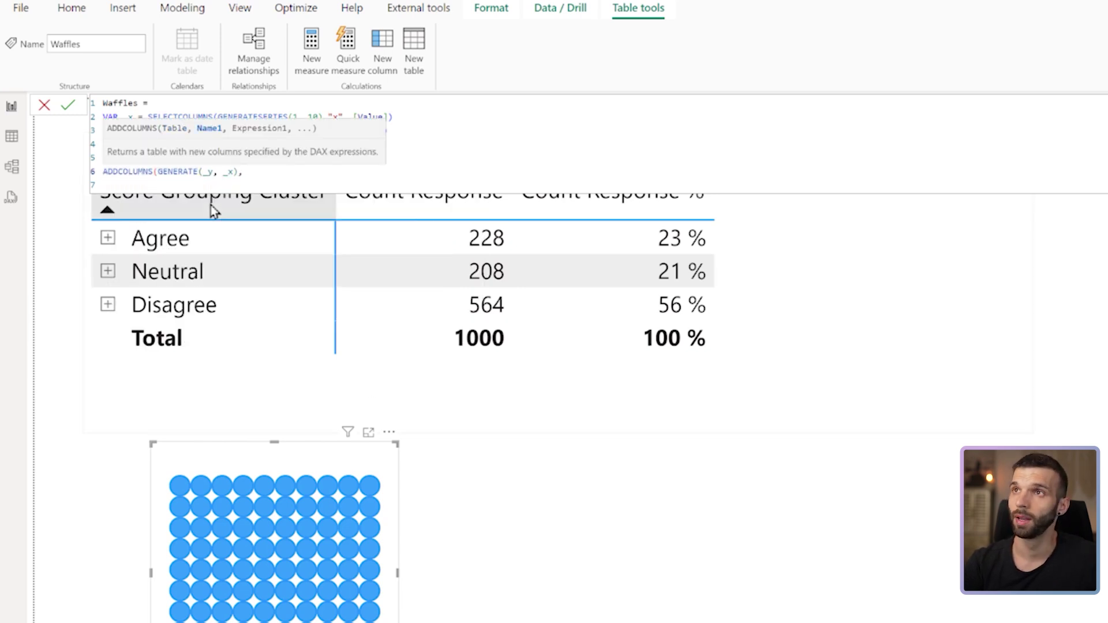
pyautogui.write(' "yx", ')
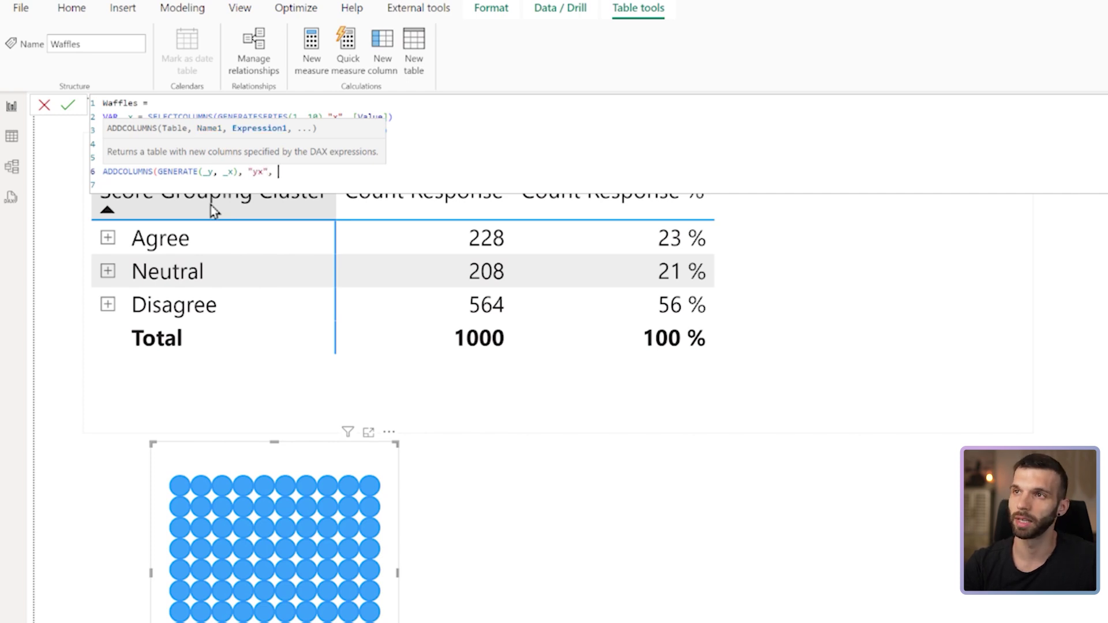
pyautogui.write('y')
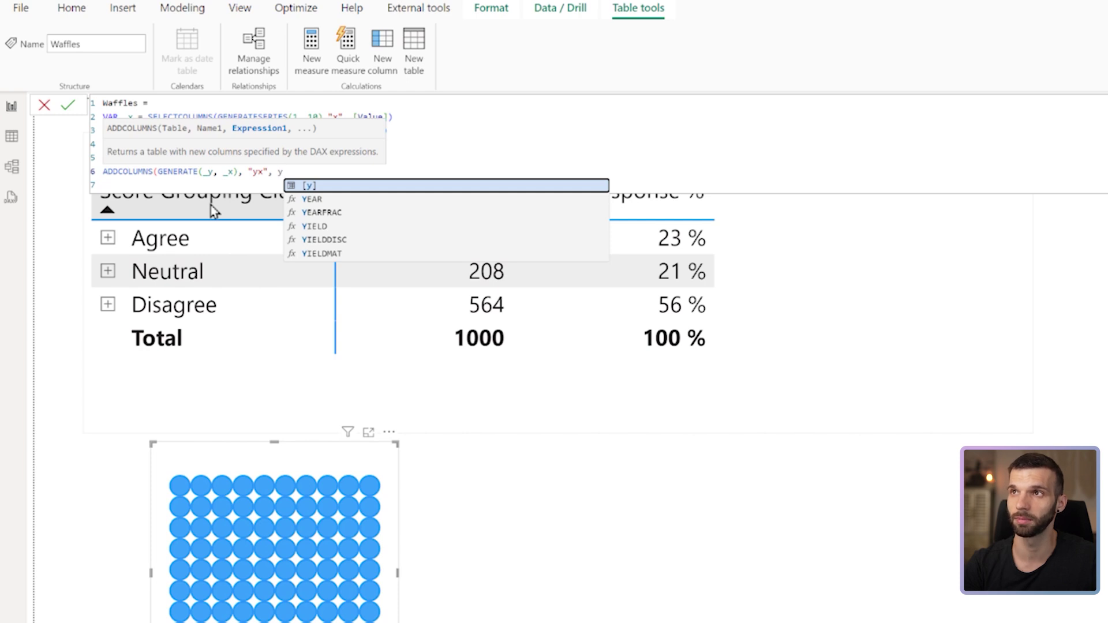
pyautogui.press('Tab')
pyautogui.write('*1')
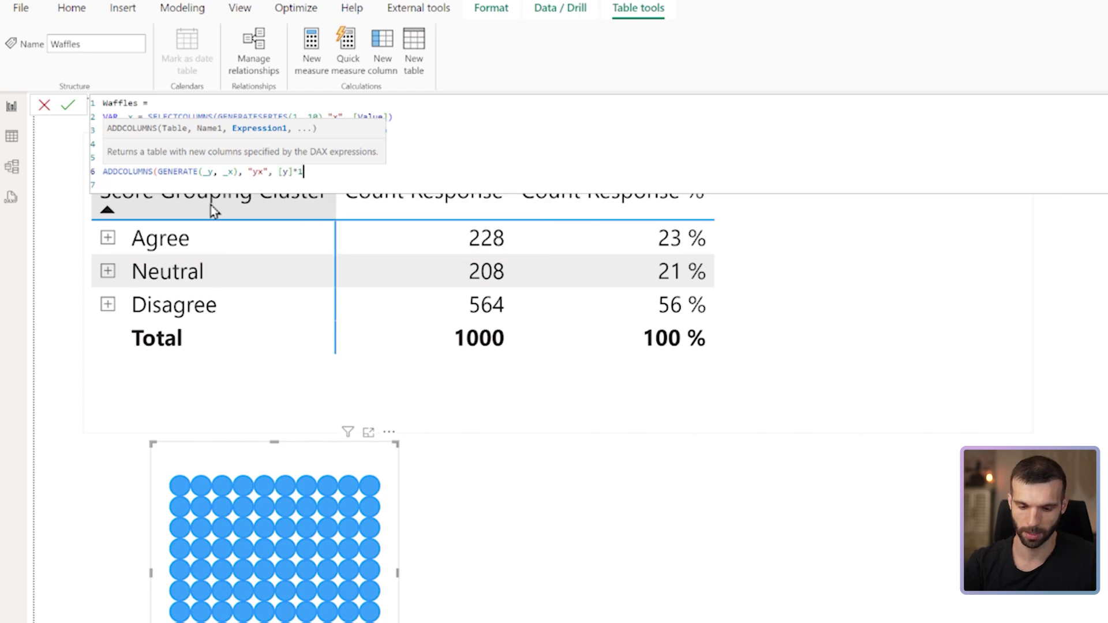
pyautogui.write('0+[x')
pyautogui.press('Tab')
# - Sort the Waffles table by yx ascending in Data view
pyautogui.click(12, 136)
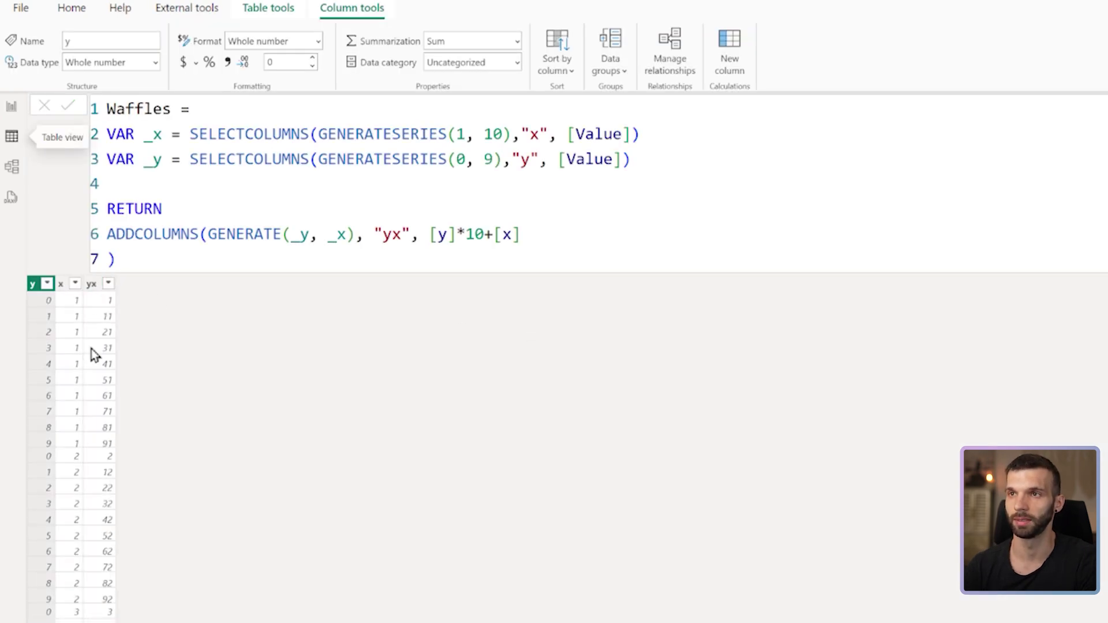
pyautogui.click(108, 283)
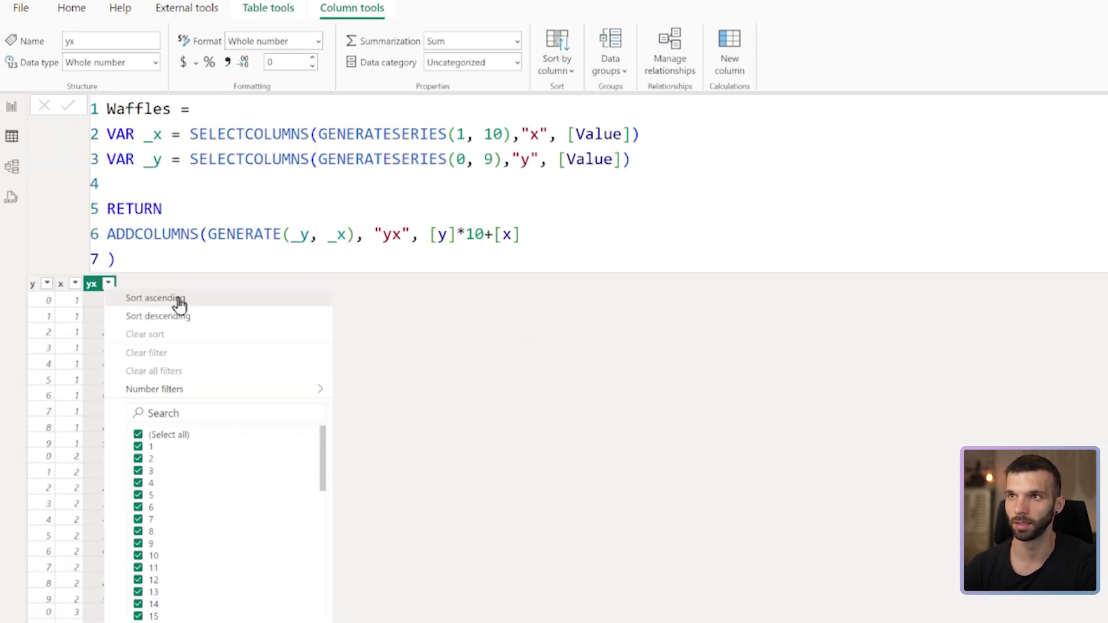
pyautogui.click(179, 299)
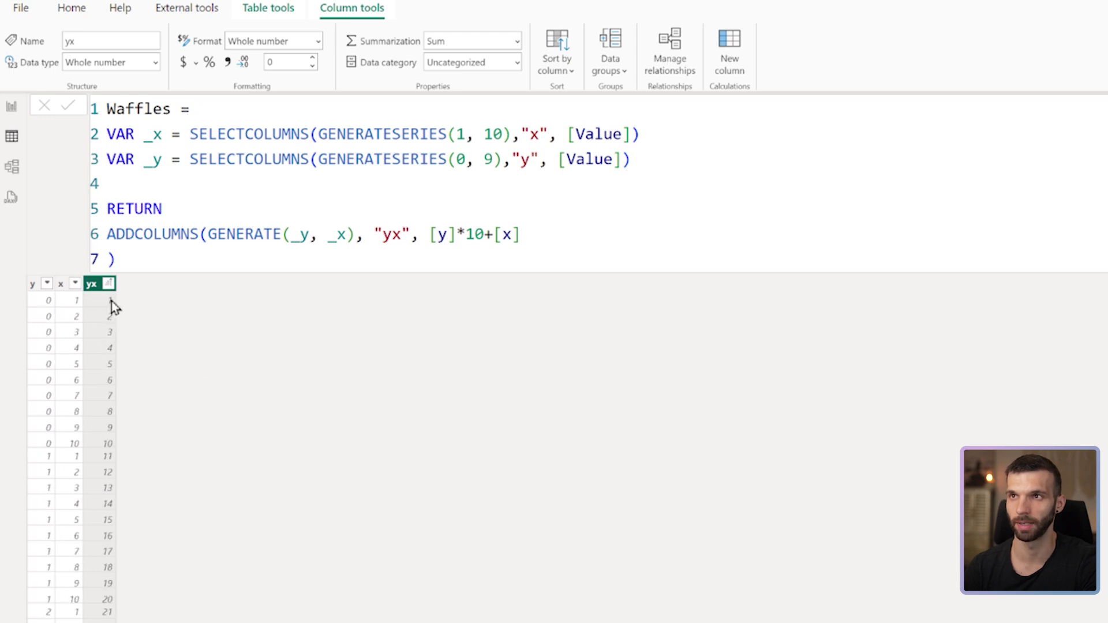
pyautogui.scroll(-15, 75, 577)
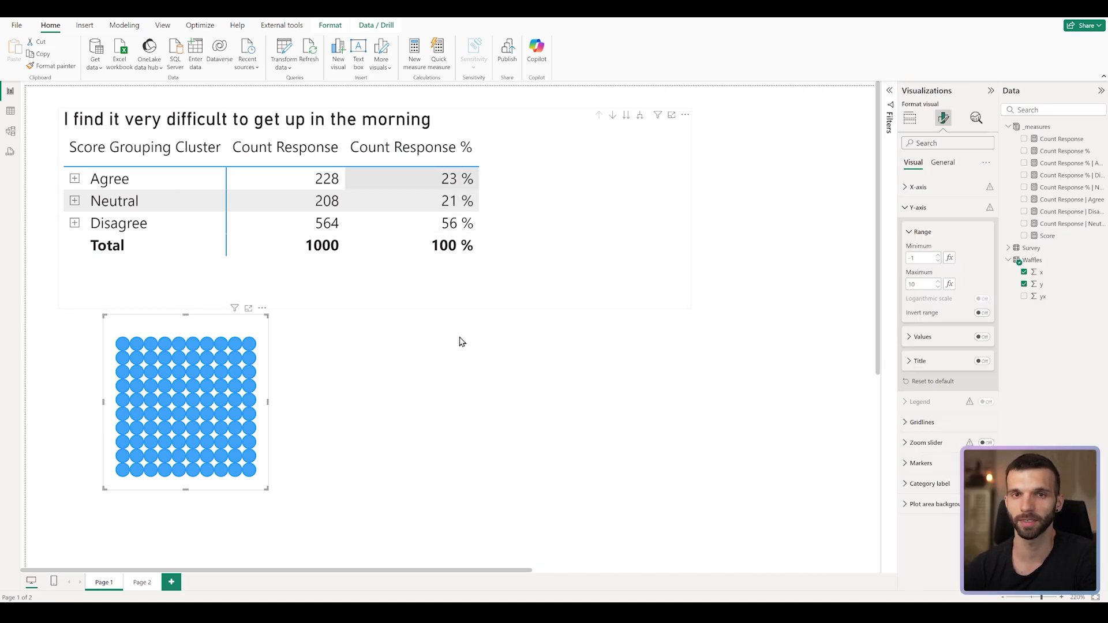
pyautogui.click(448, 283)
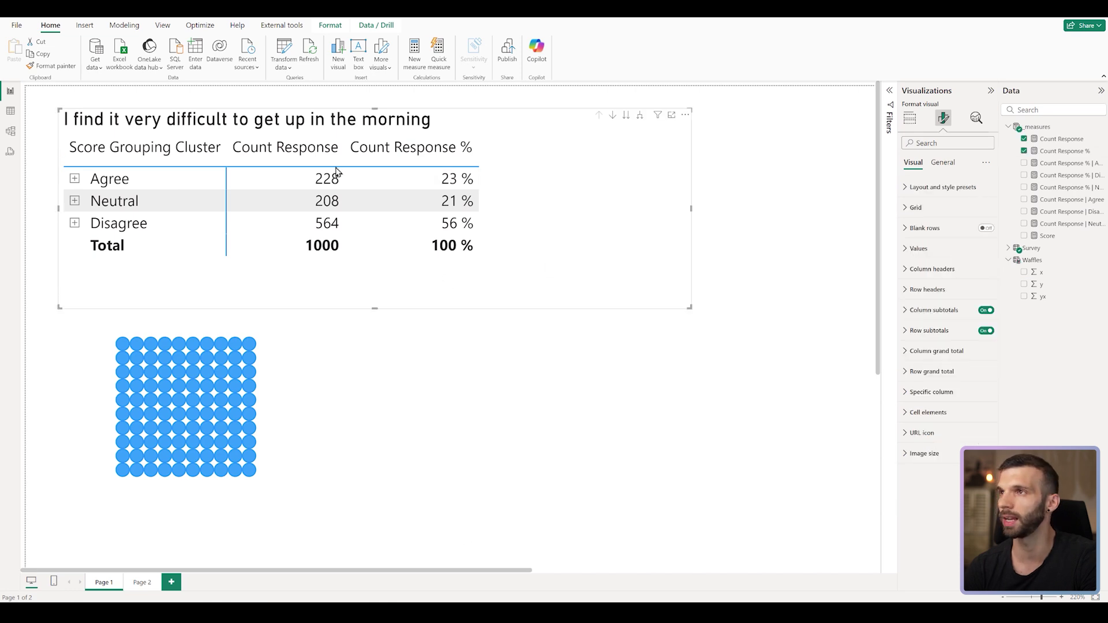
pyautogui.click(1065, 150)
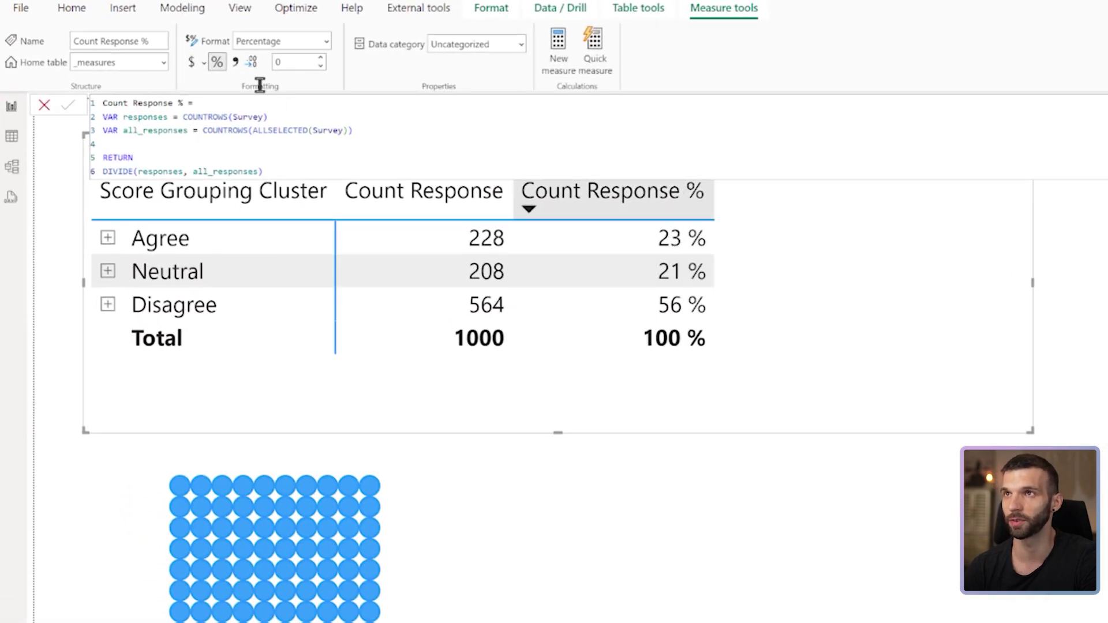
pyautogui.click(288, 171)
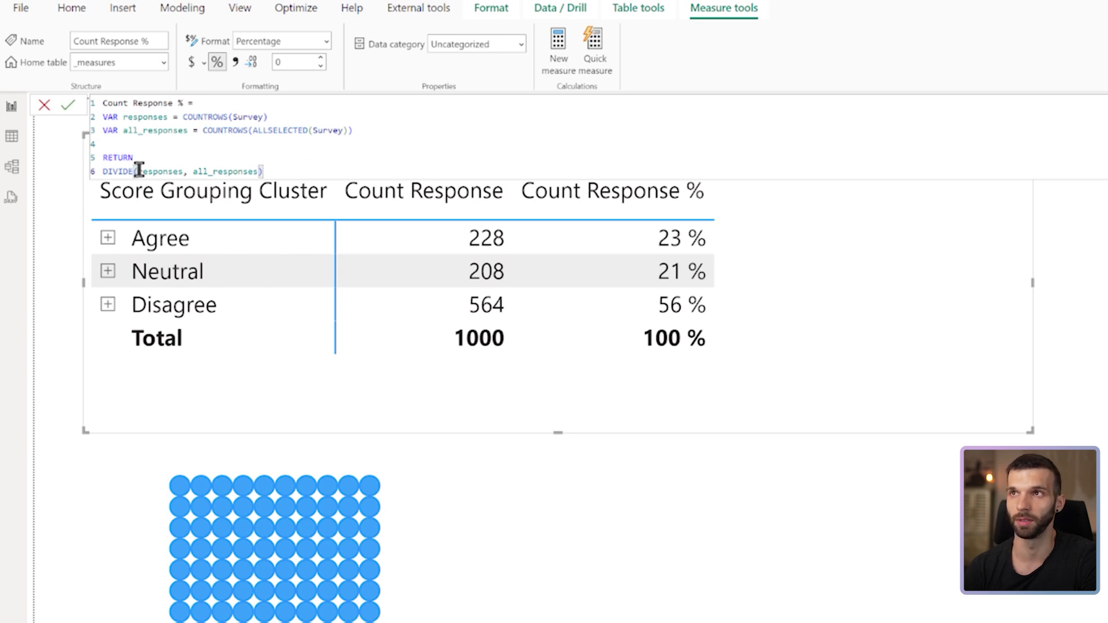
pyautogui.moveTo(182, 118); pyautogui.dragTo(269, 117)
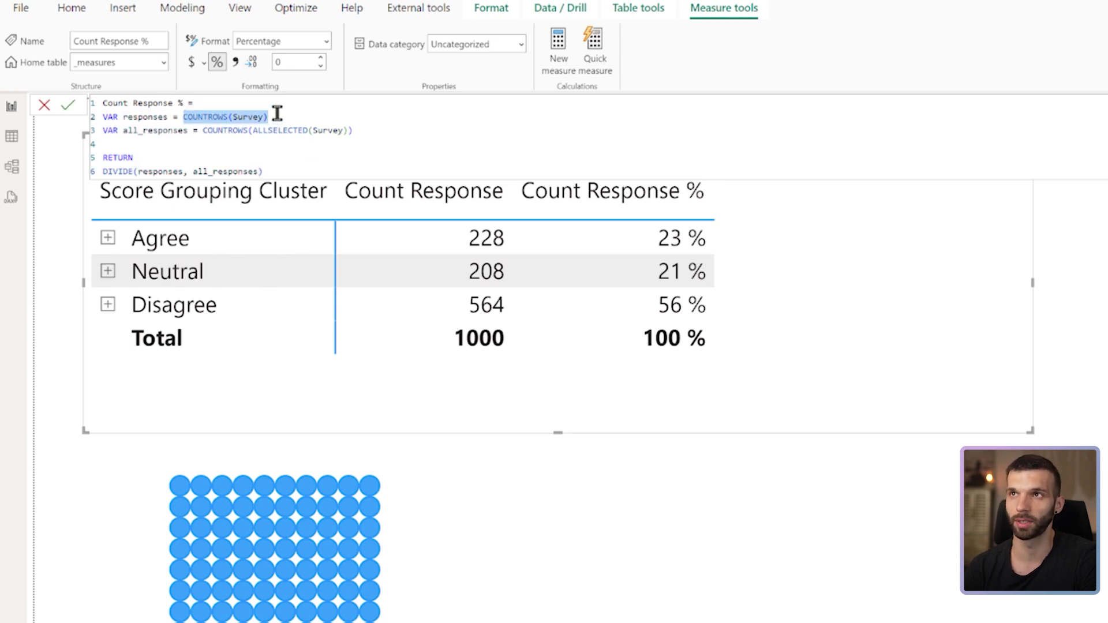
pyautogui.click(298, 131)
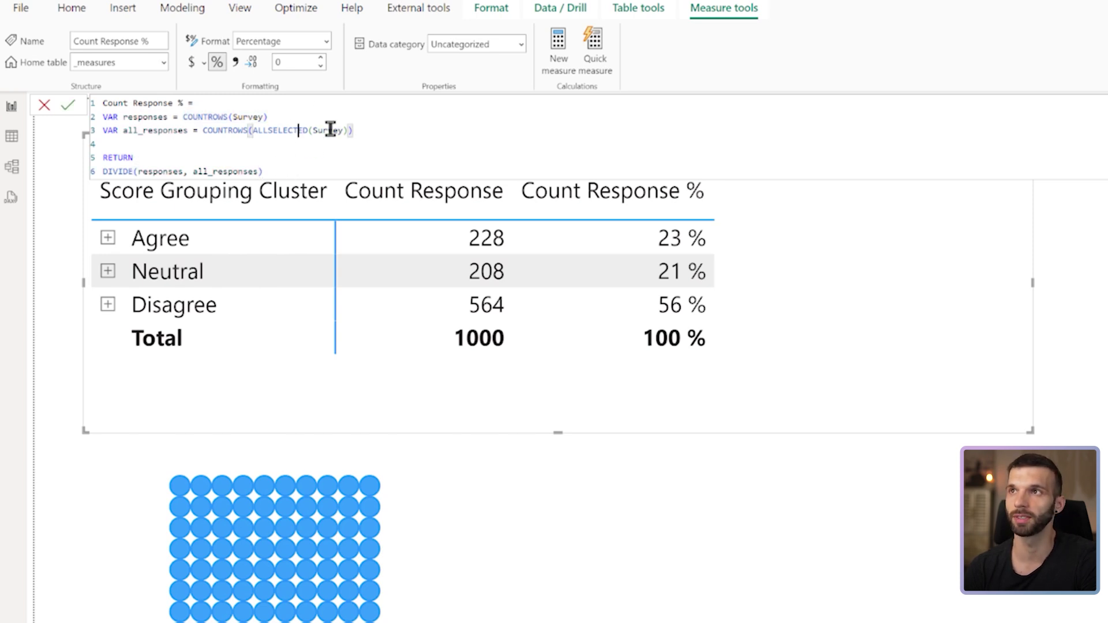
pyautogui.click(369, 124)
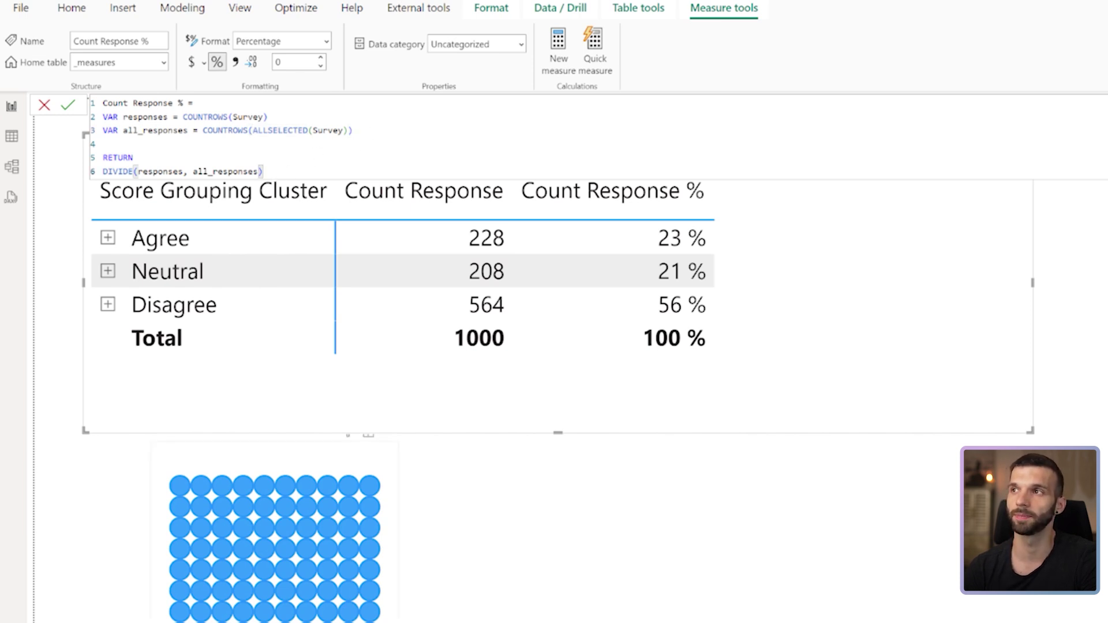
pyautogui.hotkey('ctrl', 'End')
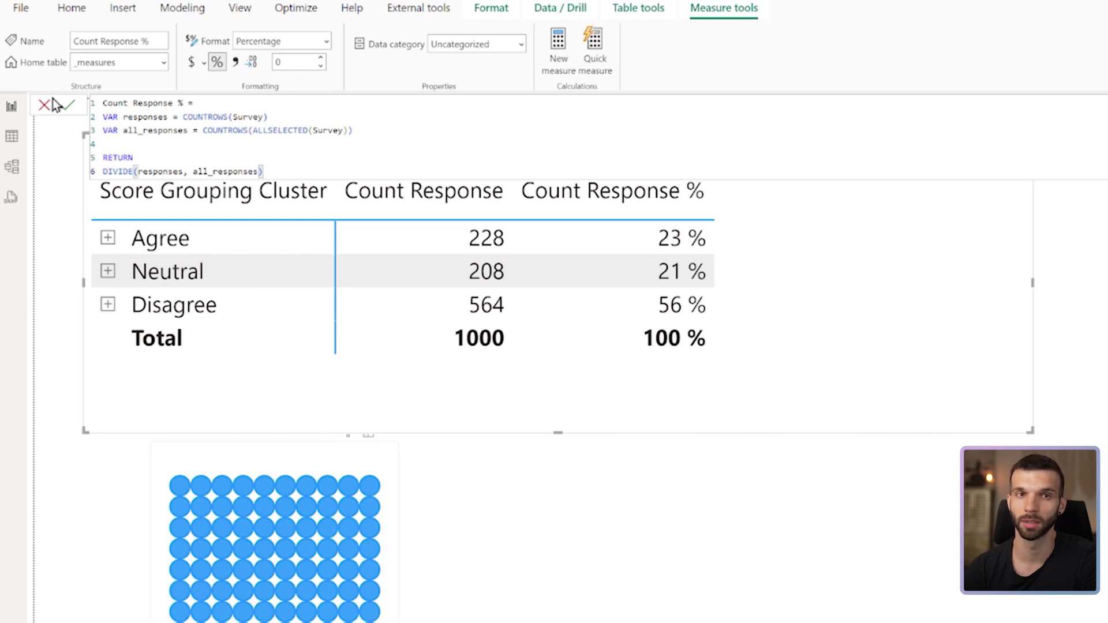
pyautogui.moveTo(121, 114); pyautogui.dragTo(362, 133)
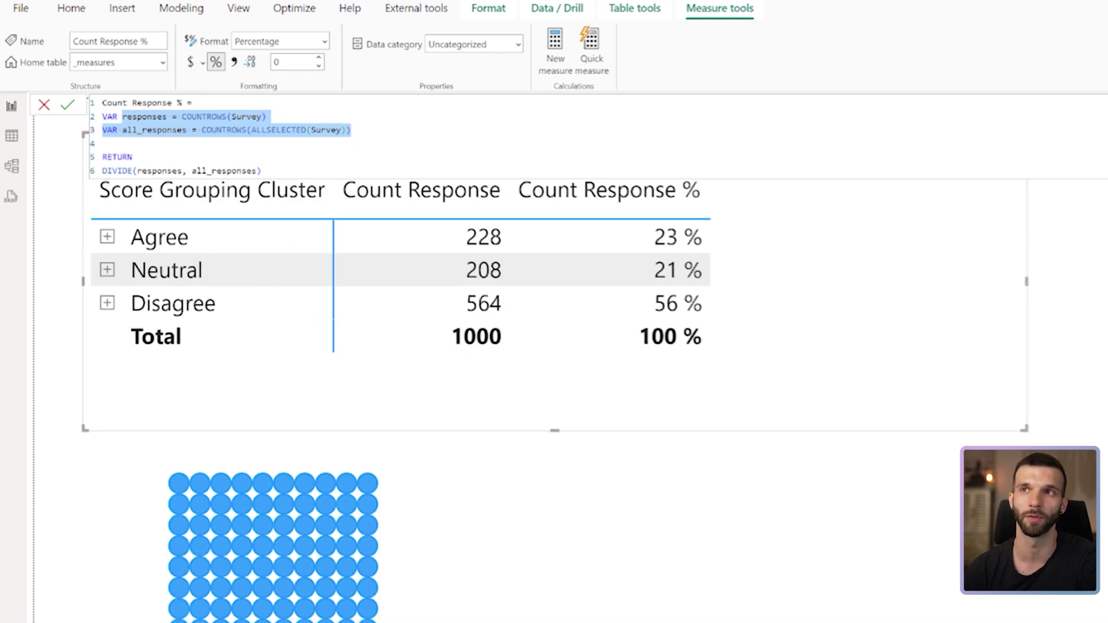
pyautogui.click(678, 243)
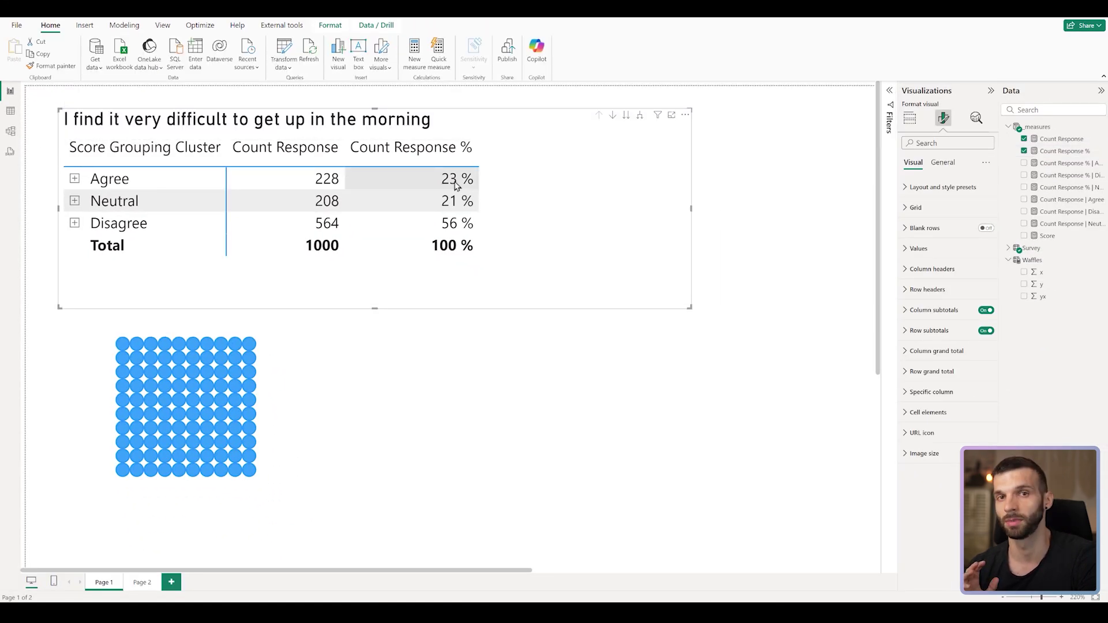
# - Review the Count Response % | Agree formula and add the measure to the survey table
pyautogui.click(910, 118)
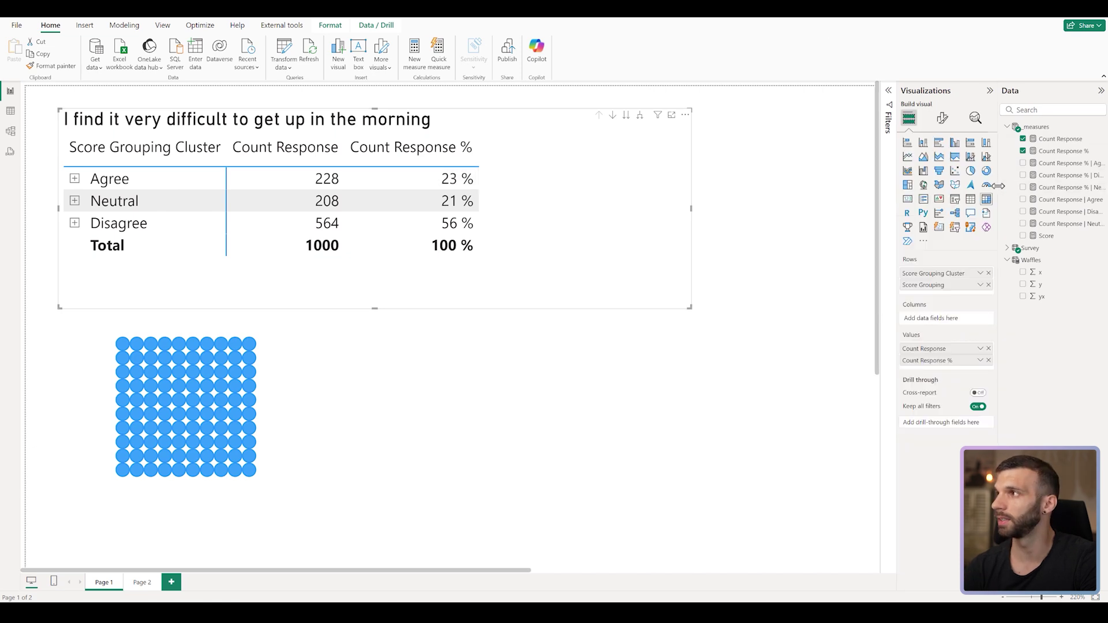
pyautogui.moveTo(1000, 188); pyautogui.dragTo(959, 187)
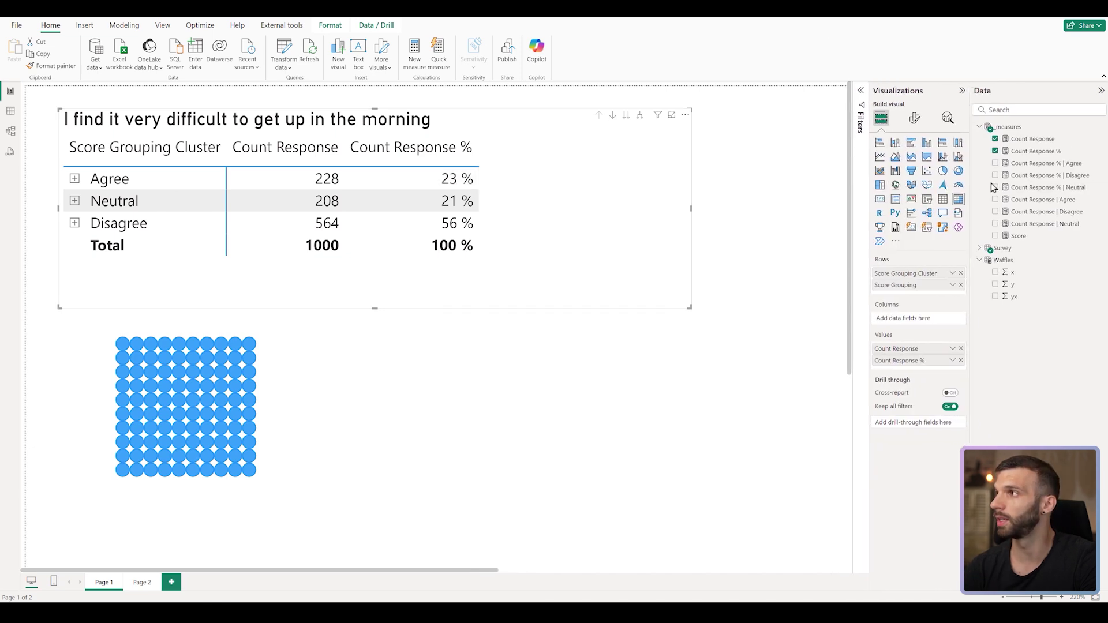
pyautogui.click(1045, 165)
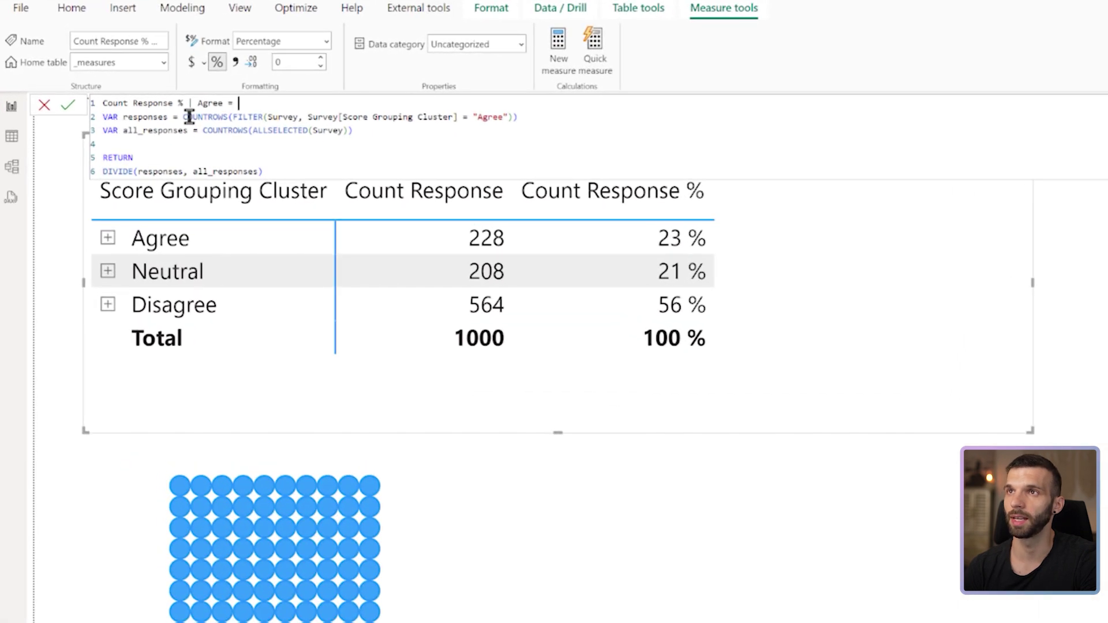
pyautogui.moveTo(183, 115); pyautogui.dragTo(521, 117)
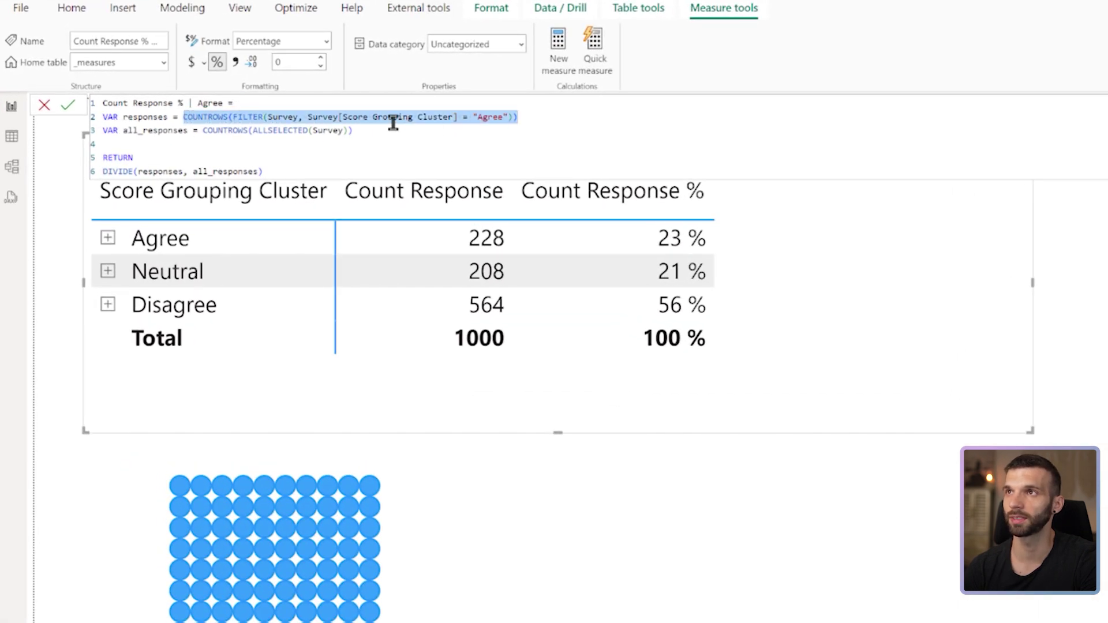
pyautogui.click(495, 117)
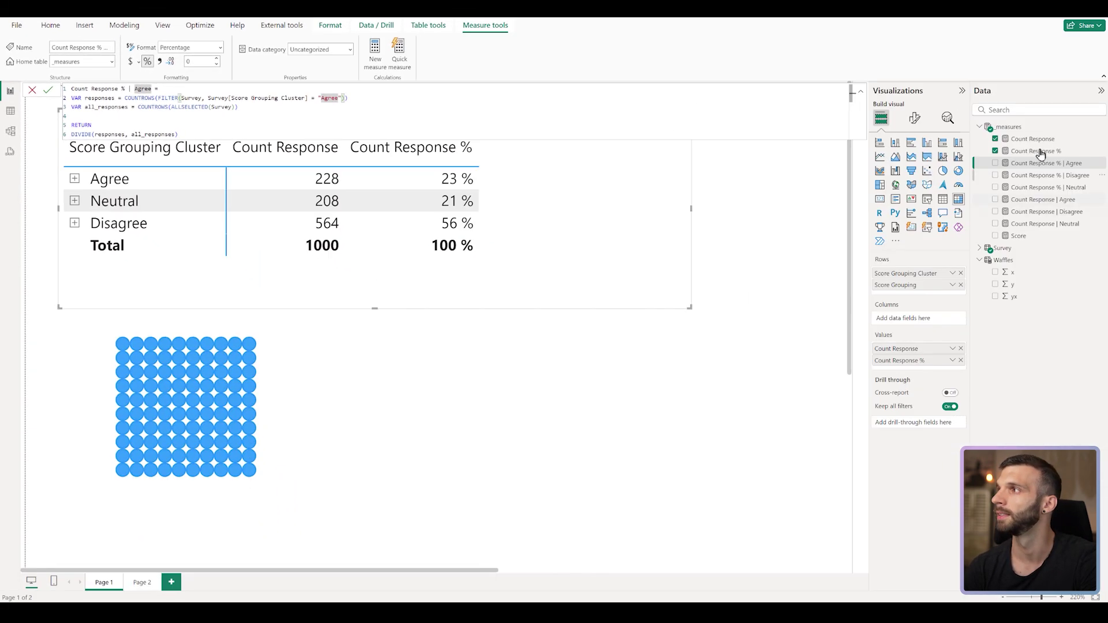
pyautogui.moveTo(1066, 166); pyautogui.dragTo(366, 223)
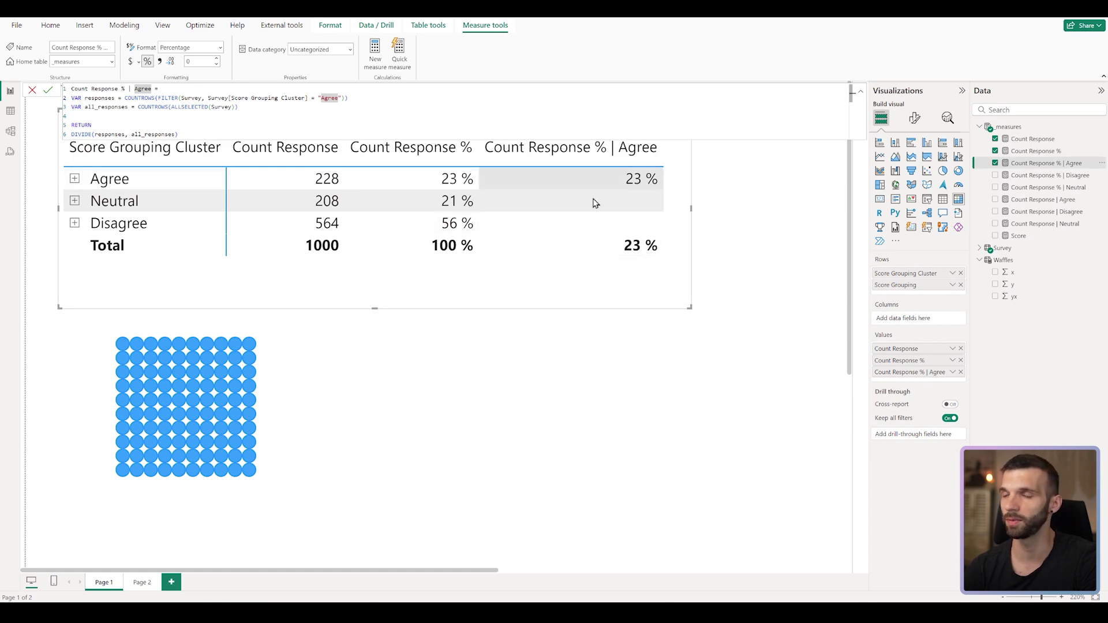
pyautogui.click(194, 490)
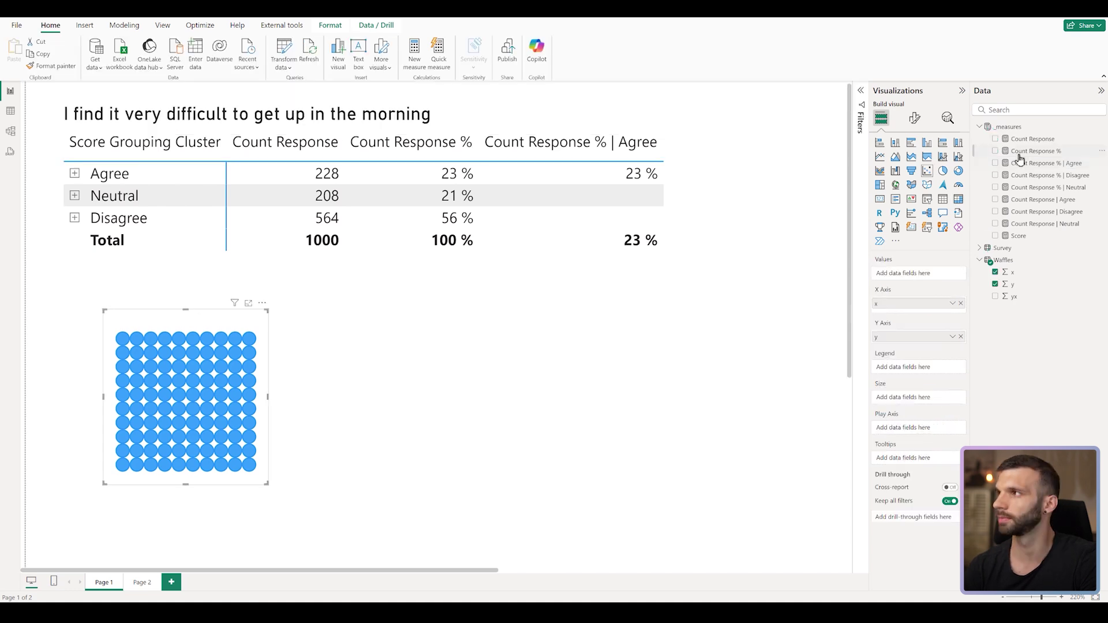
# - Create measure Color Code Waffle Agree = IF(SUM(Waffles[yx]) <= [Count Response % | Agree]*100, 1, 0)
pyautogui.rightClick(1044, 164)
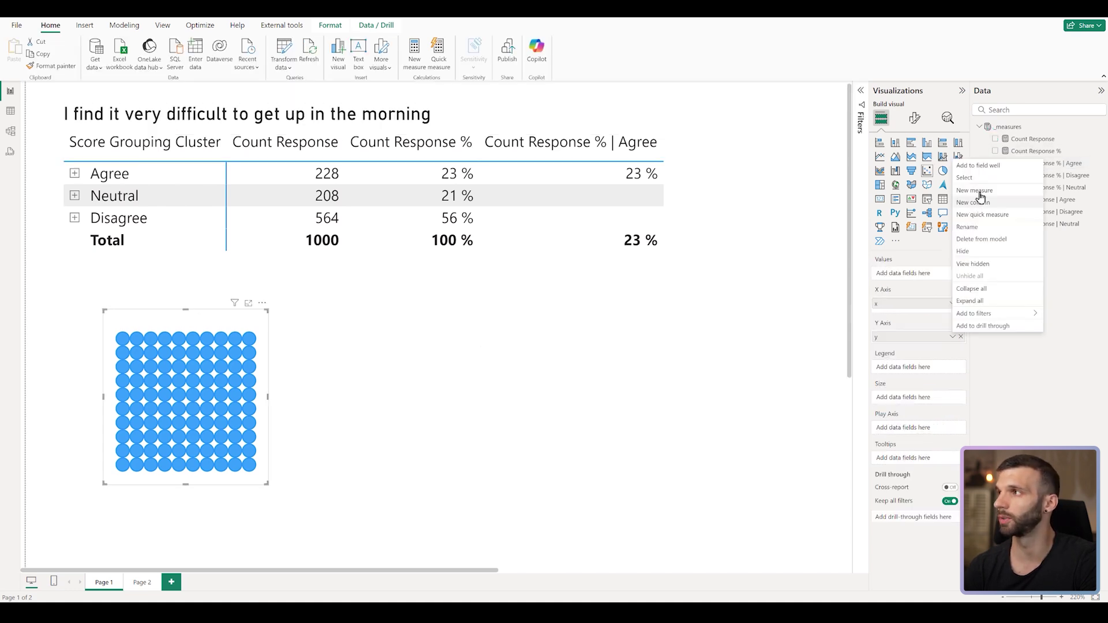
pyautogui.press('Escape')
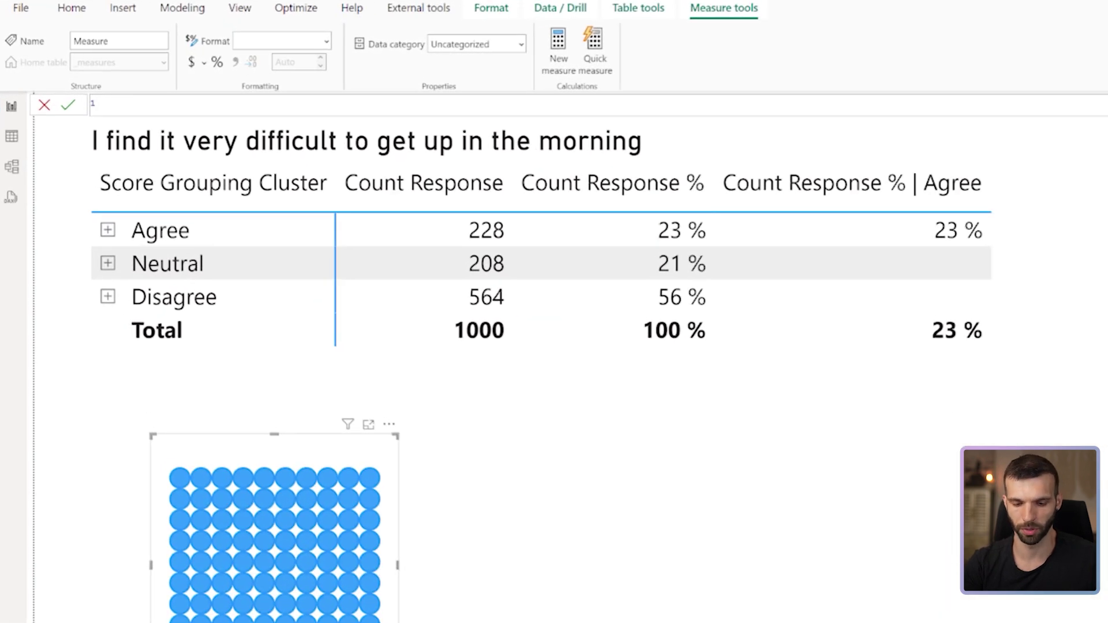
pyautogui.write('Code Waffle Agree =')
pyautogui.hotkey('shift', 'Return')
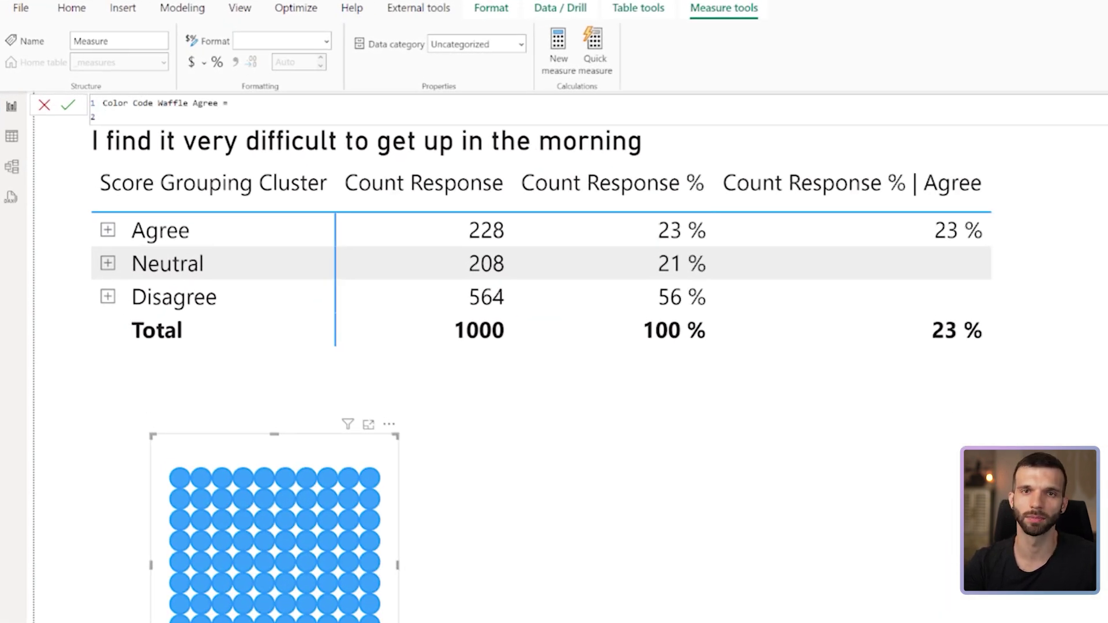
pyautogui.write('IF(SUM')
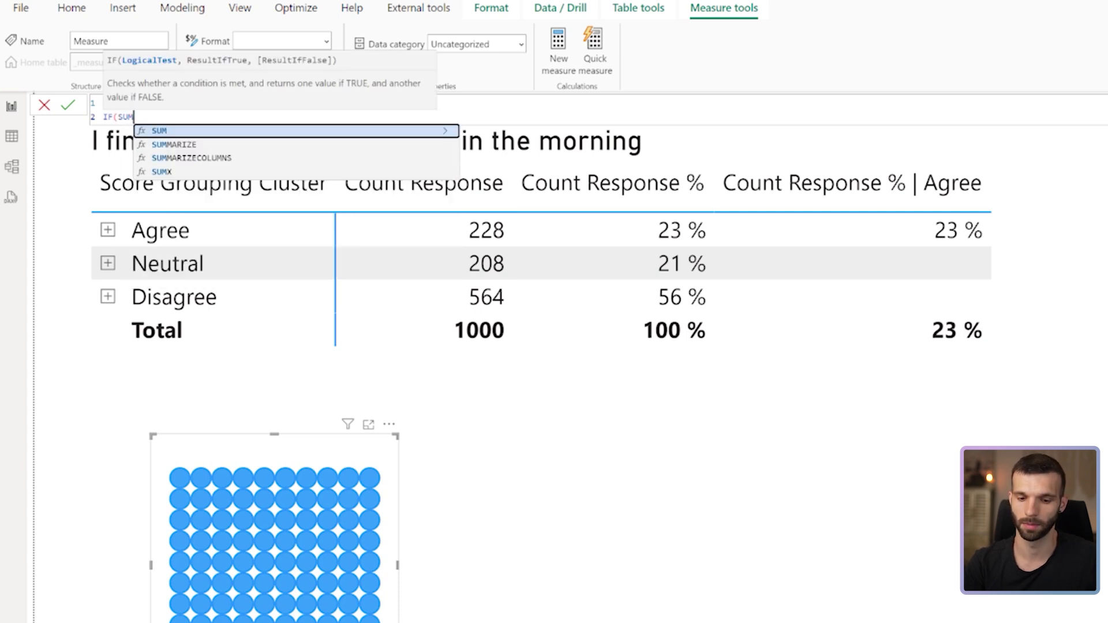
pyautogui.write('(yx')
pyautogui.press('Tab')
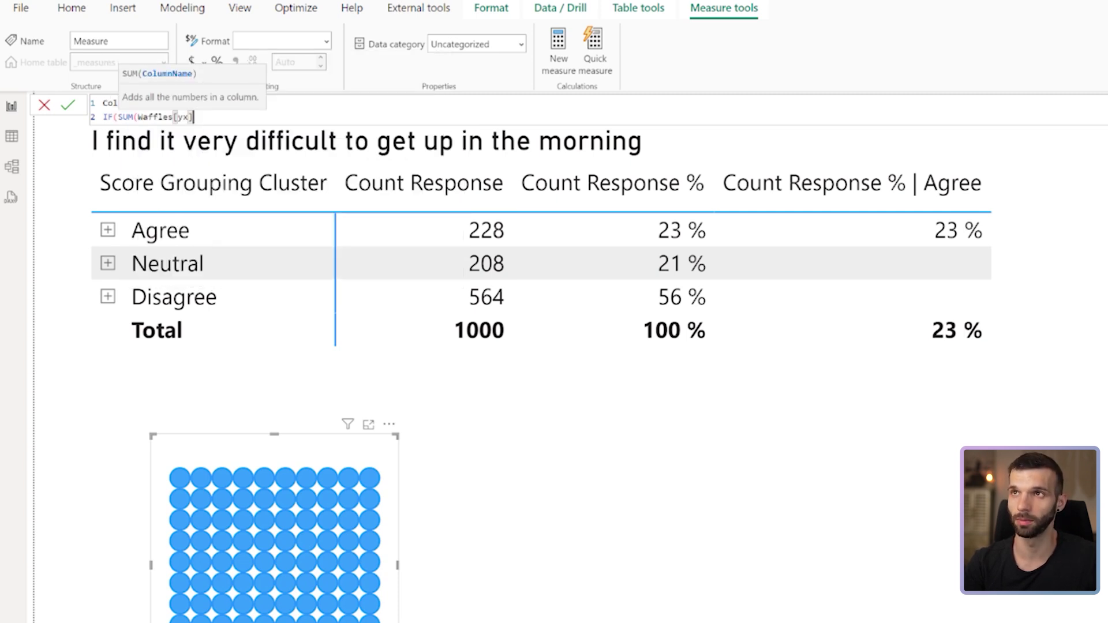
pyautogui.write(') ')
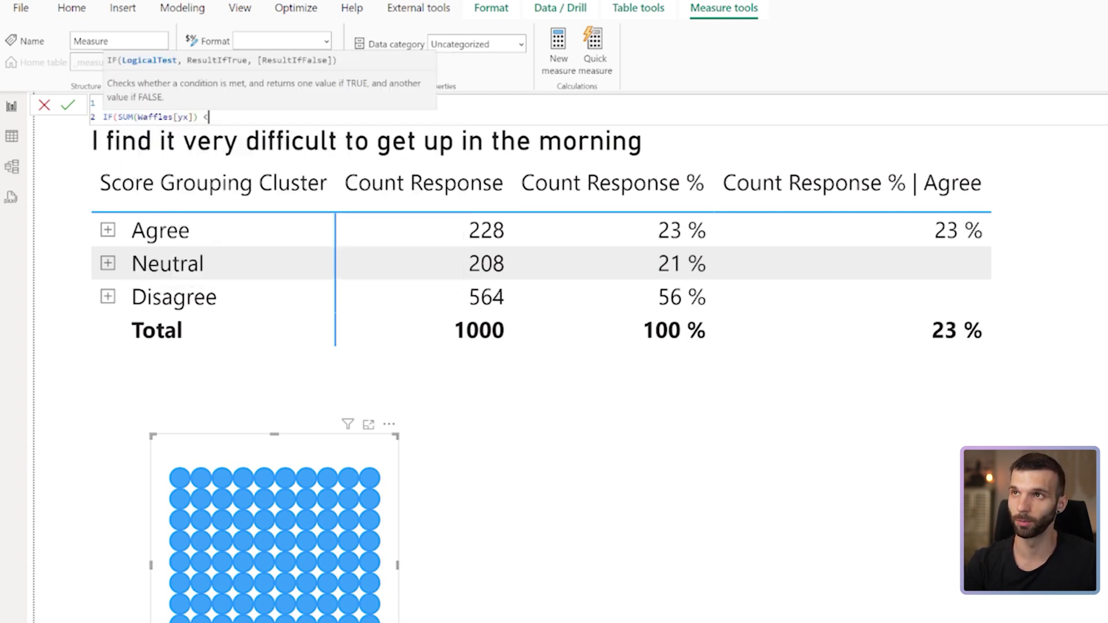
pyautogui.write('<= count re')
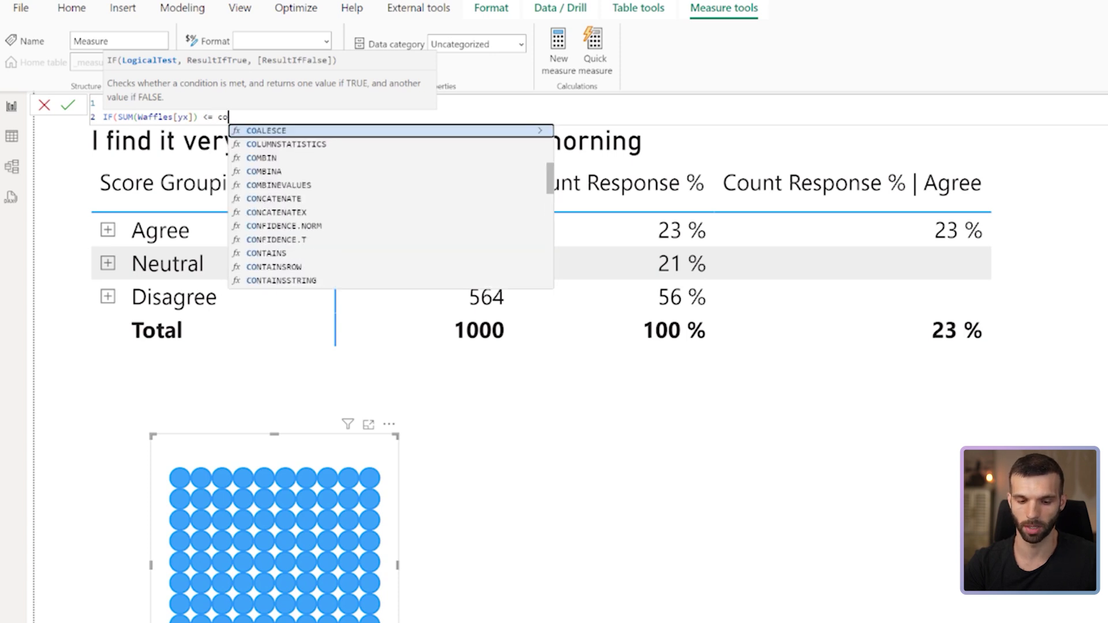
pyautogui.press('Up')
pyautogui.press('Up')
pyautogui.press('Up')
pyautogui.press('Up')
pyautogui.press('Up')
pyautogui.press('Up')
pyautogui.press('Tab')
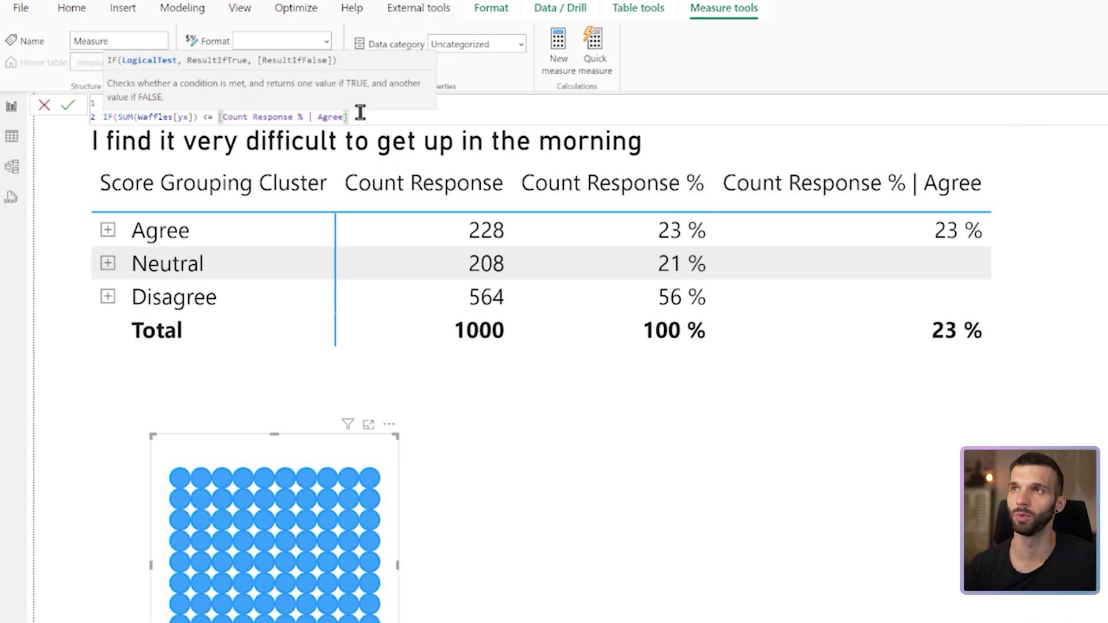
pyautogui.write('*')
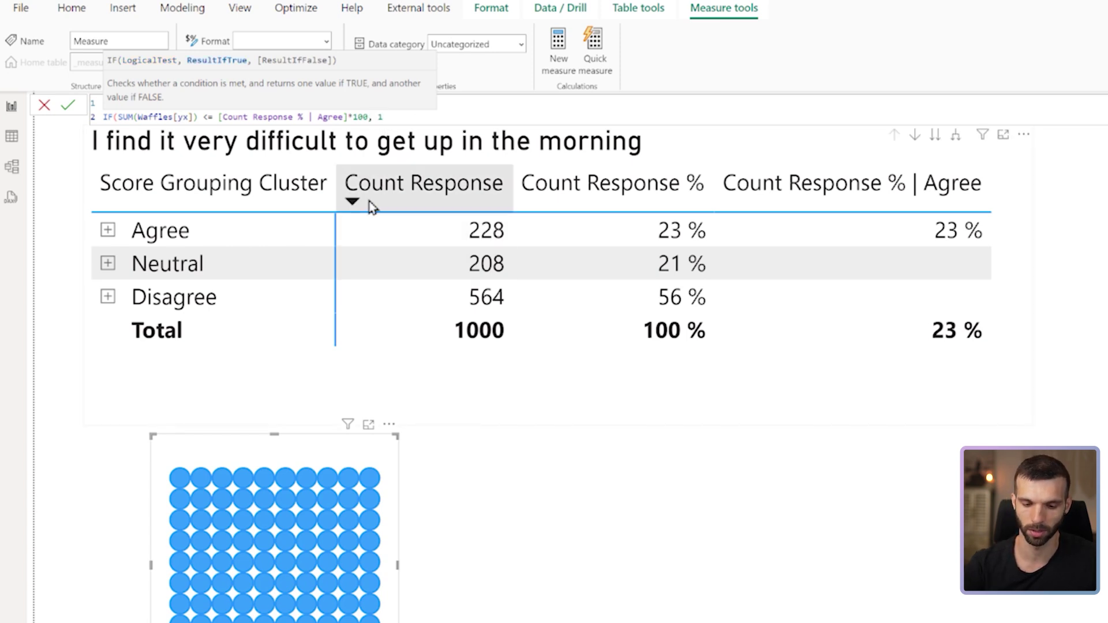
pyautogui.write(', 0)')
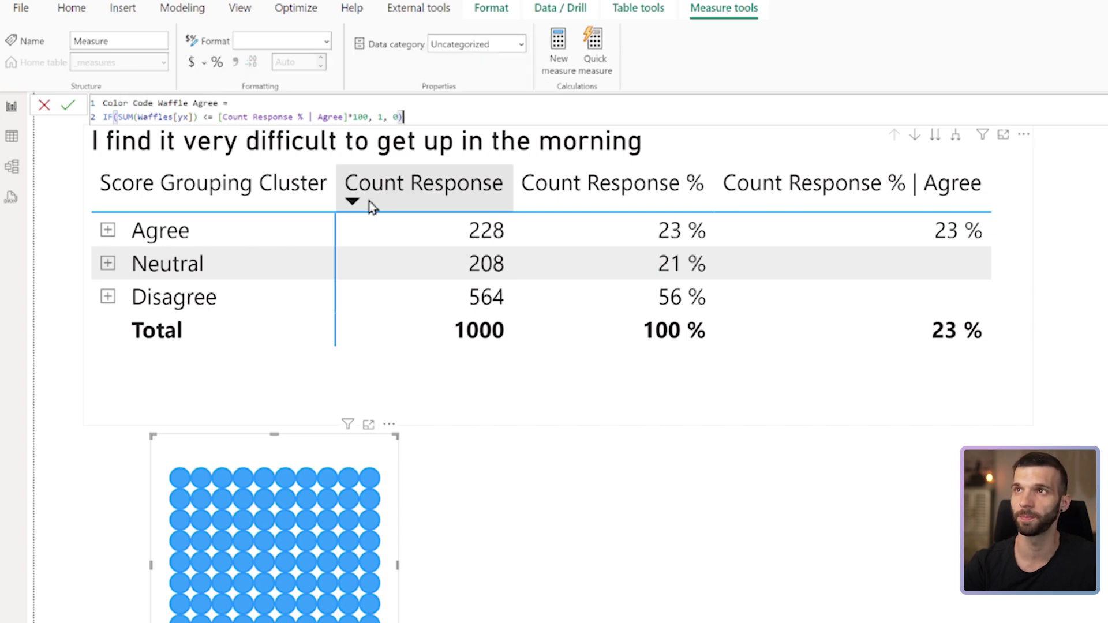
pyautogui.press('Return')
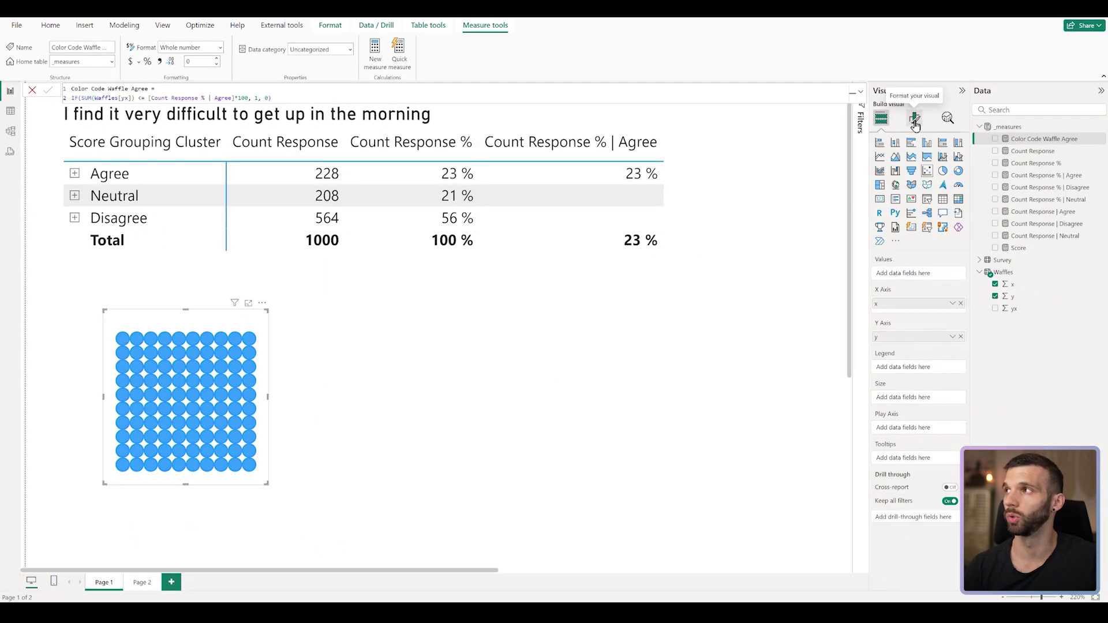
# - Set the waffle marker colour to rule-based formatting driven by Color Code Waffle Agree
pyautogui.click(915, 120)
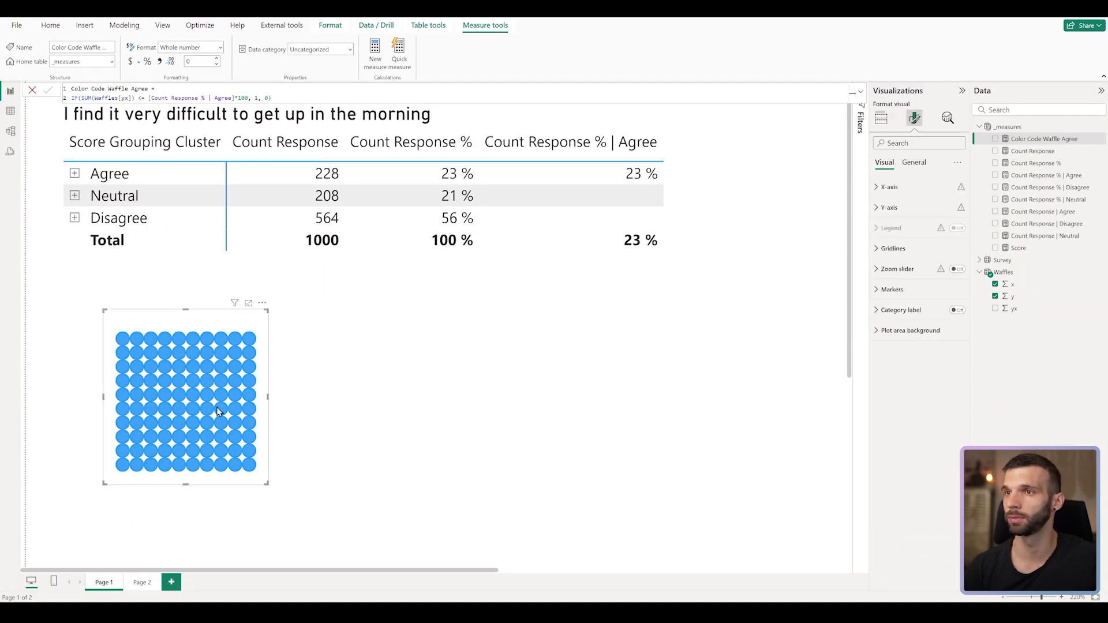
pyautogui.click(892, 290)
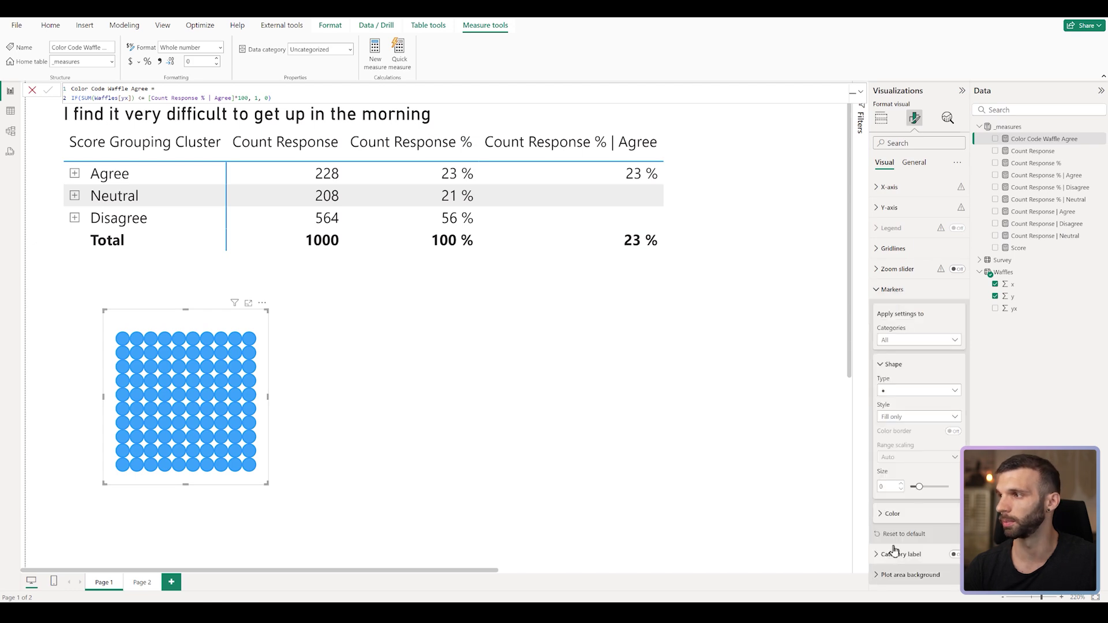
pyautogui.click(896, 521)
pyautogui.scroll(-1, 906, 519)
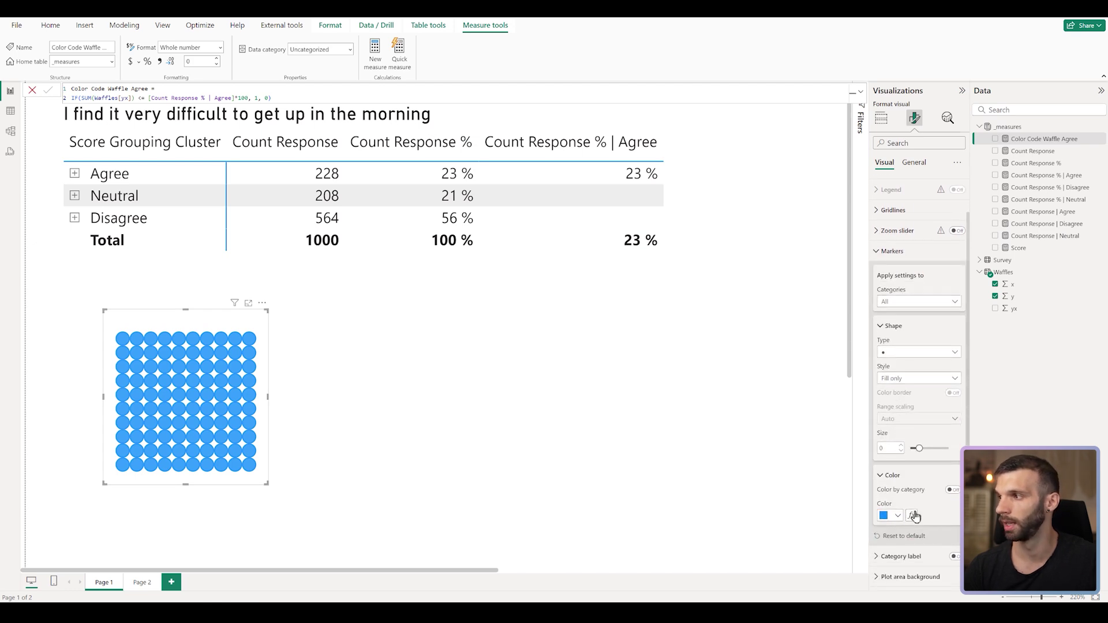
pyautogui.click(913, 516)
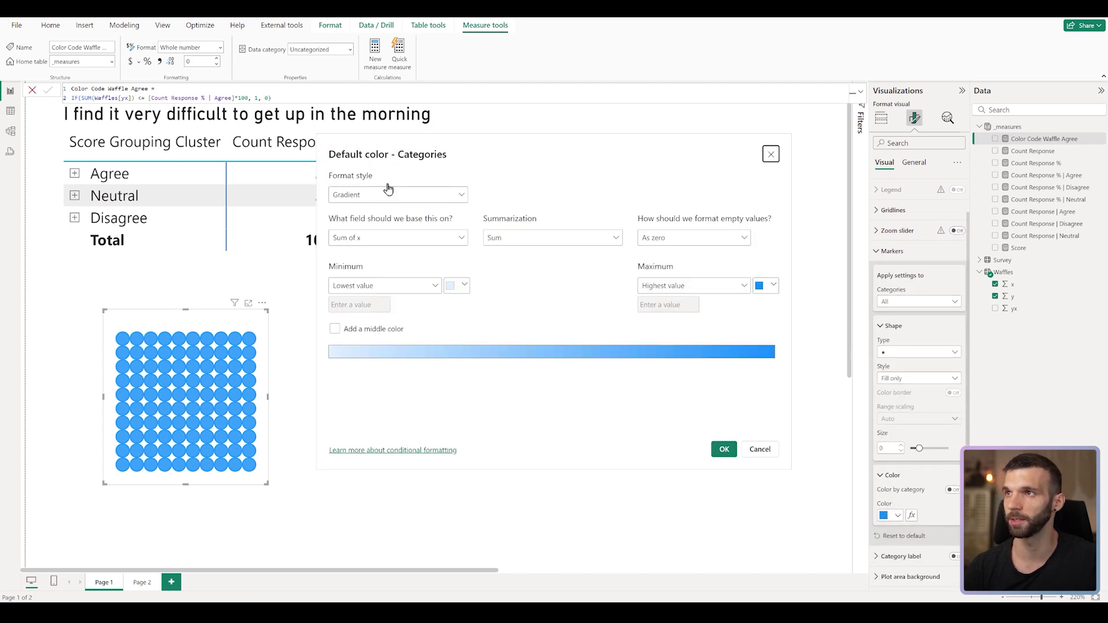
pyautogui.click(376, 196)
pyautogui.click(366, 231)
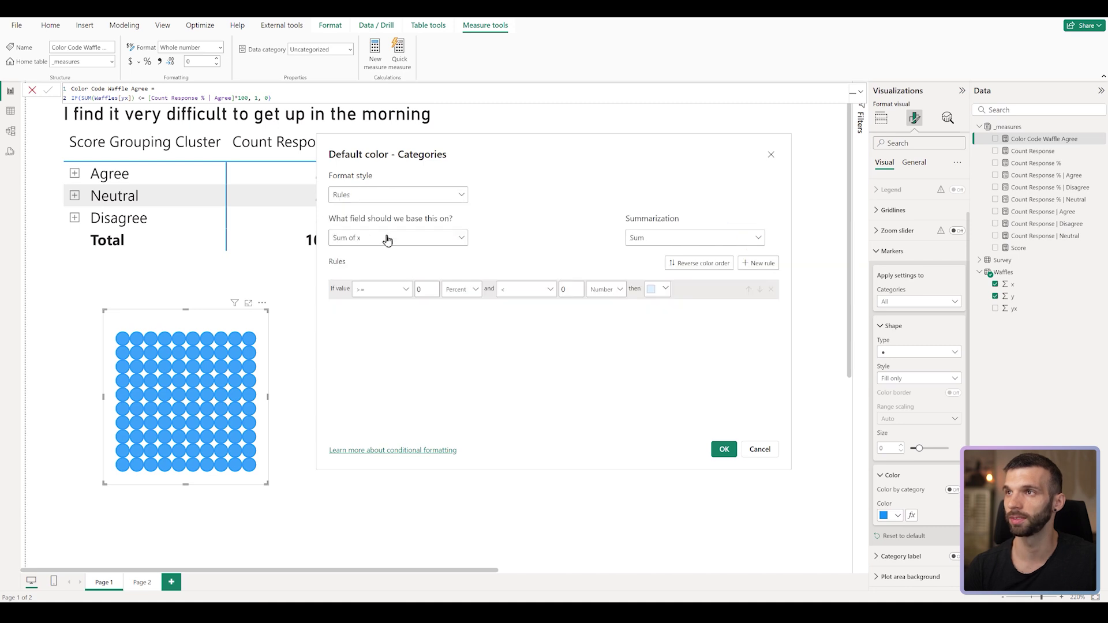
pyautogui.click(386, 239)
pyautogui.write('color')
pyautogui.click(402, 286)
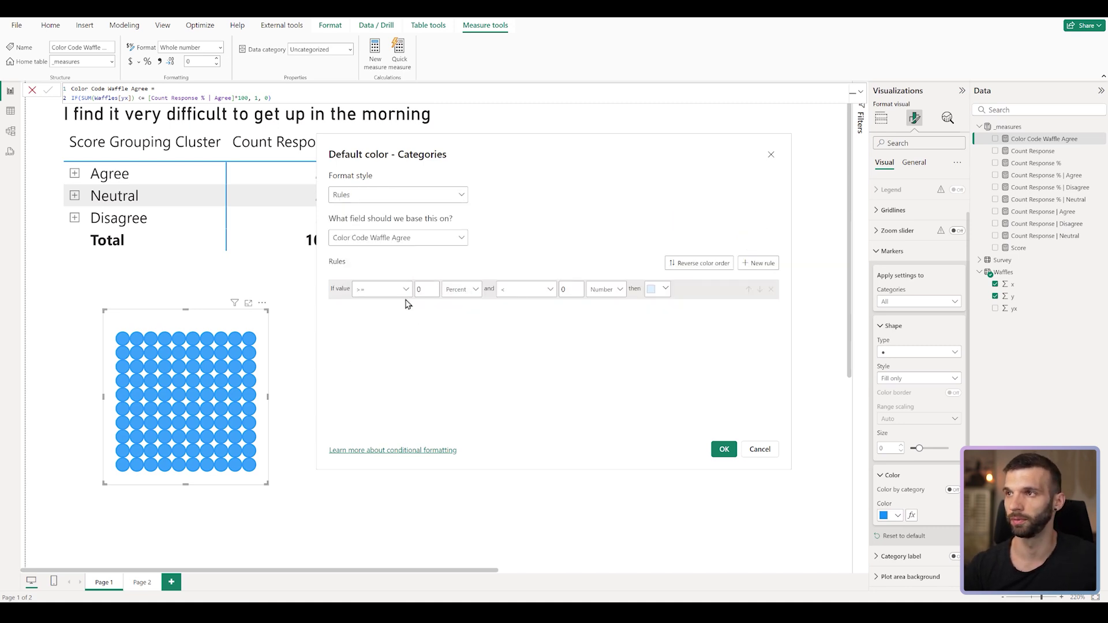
# - Add number rules coloring dots blue when the value equals 1 and light when 0, then apply
pyautogui.click(750, 264)
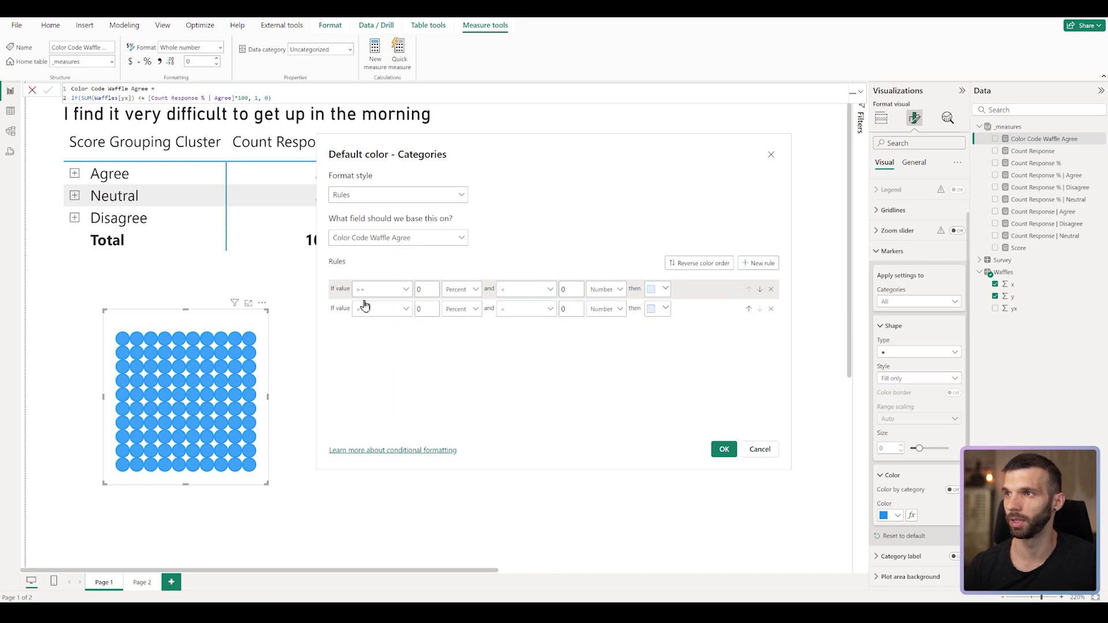
pyautogui.click(376, 292)
pyautogui.click(365, 339)
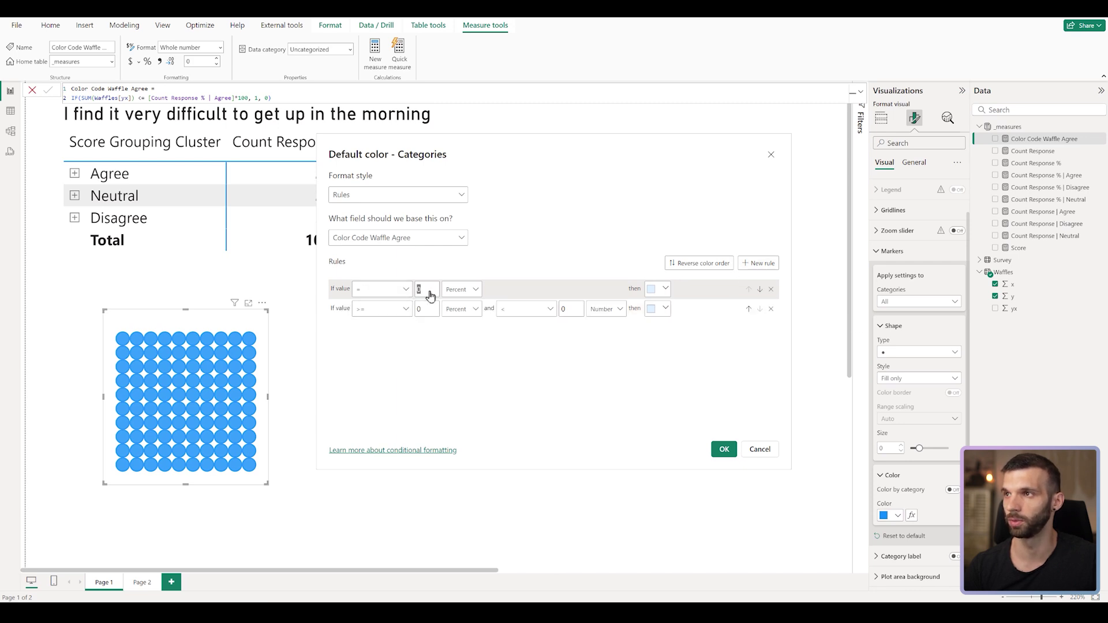
pyautogui.click(462, 294)
pyautogui.click(456, 317)
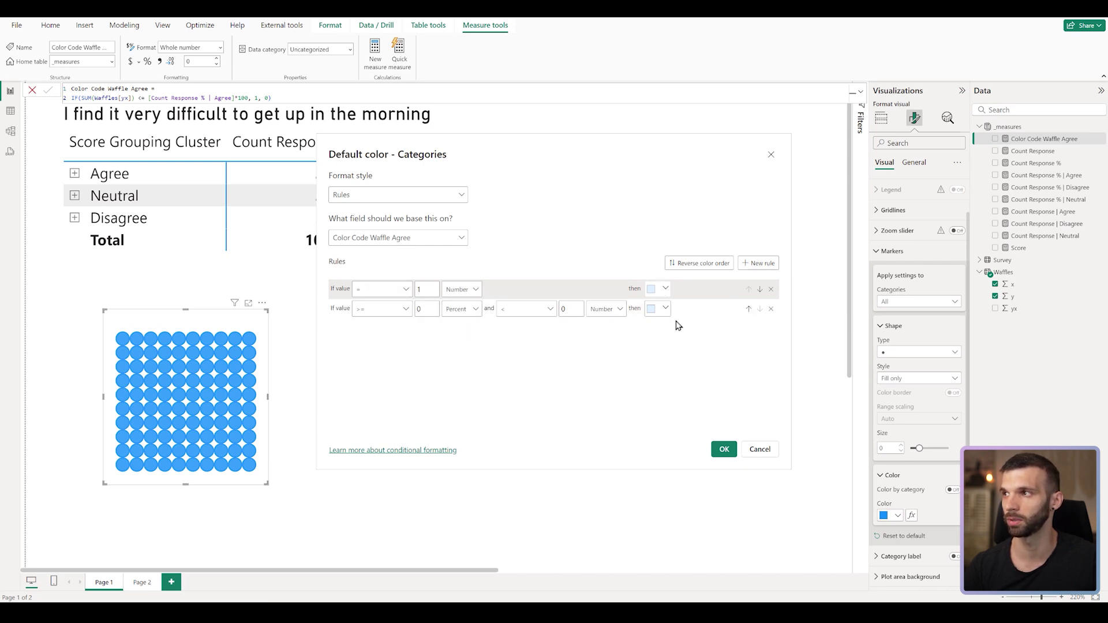
pyautogui.click(658, 288)
pyautogui.click(623, 349)
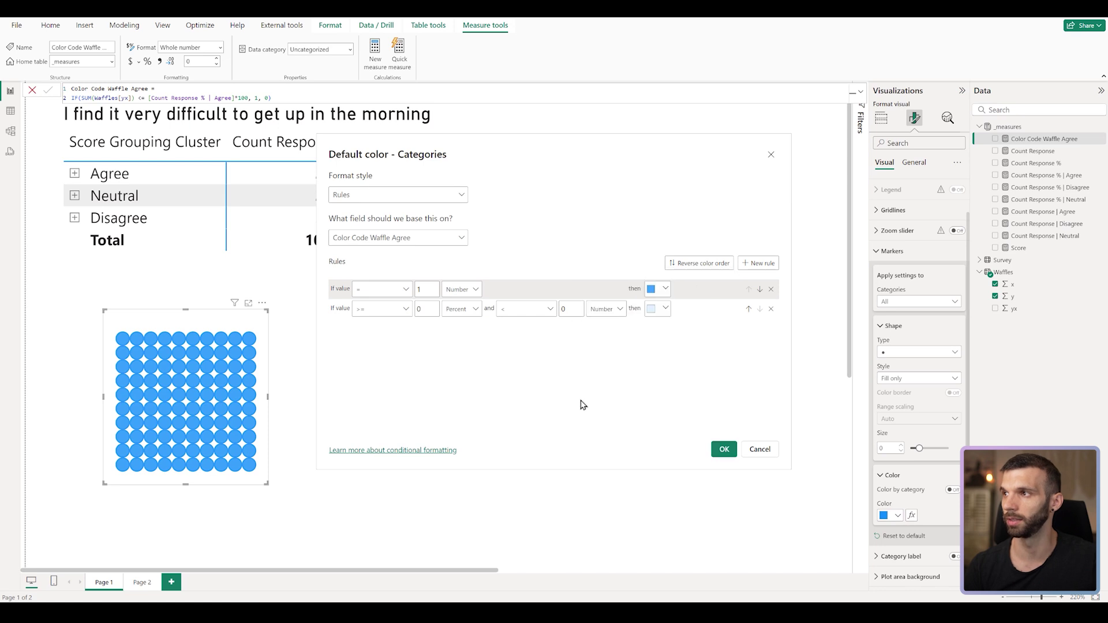
pyautogui.click(381, 320)
pyautogui.click(376, 361)
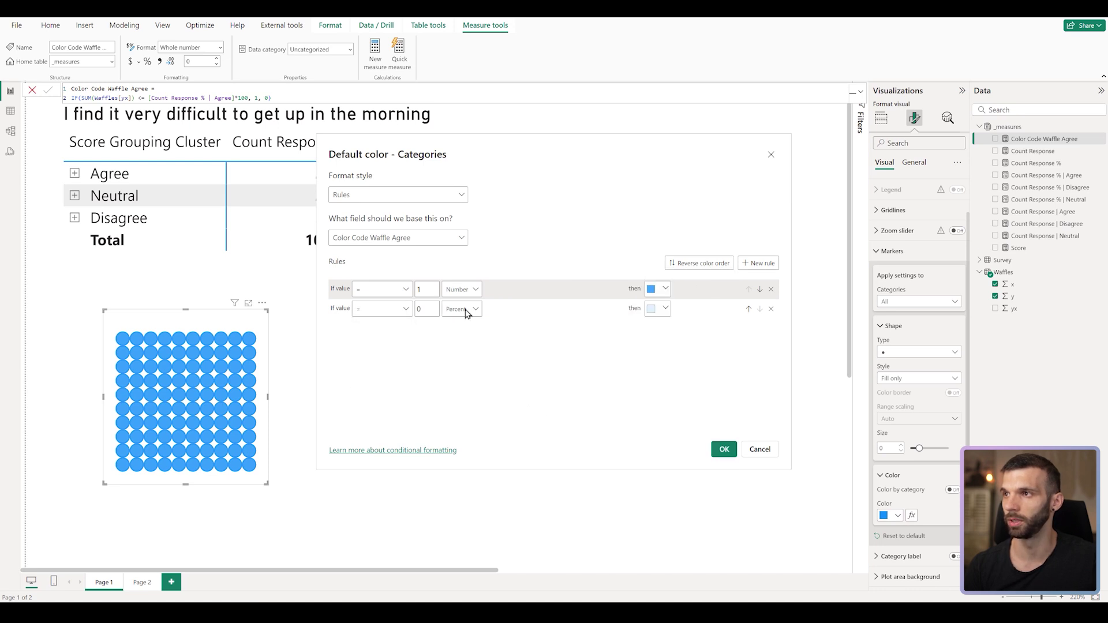
pyautogui.click(469, 312)
pyautogui.click(457, 326)
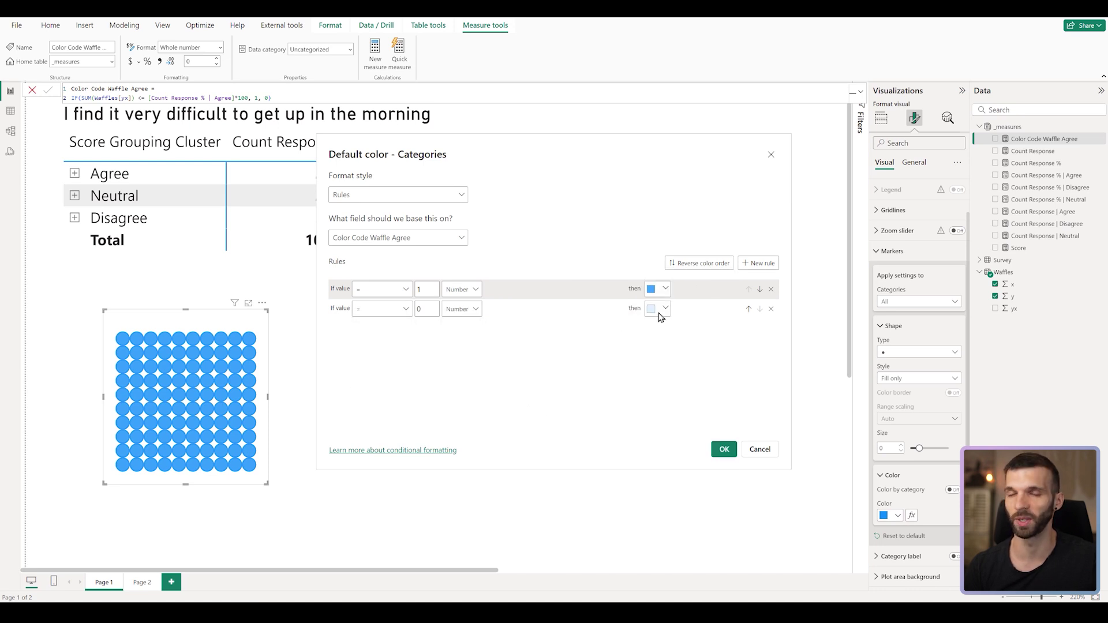
pyautogui.click(725, 449)
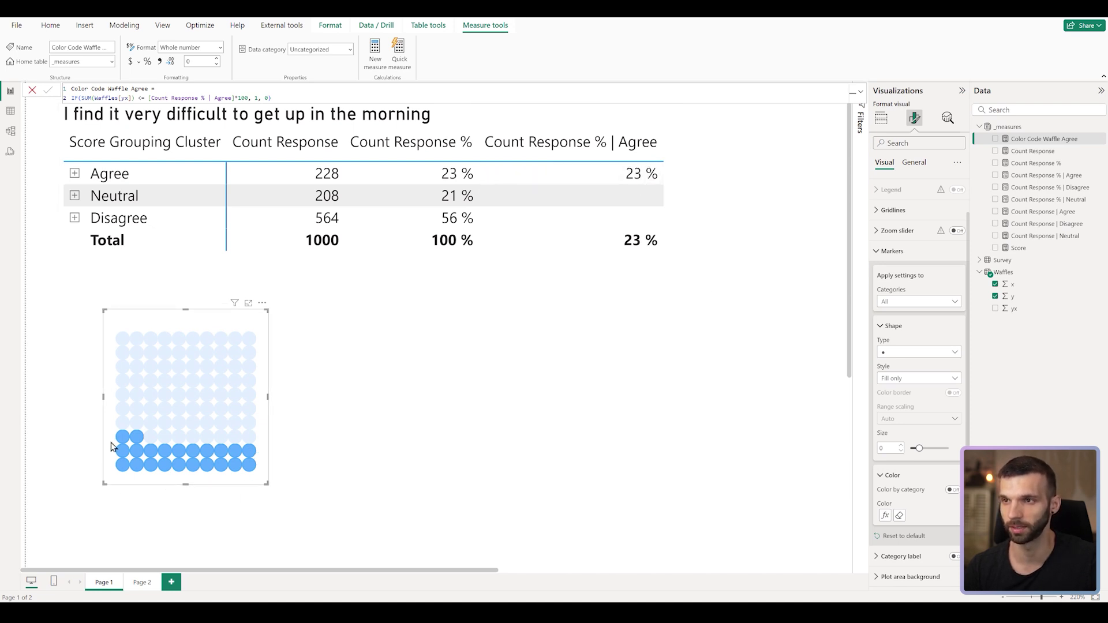
# - Inspect the Count Response and Color Code Waffle Agree measure formulas
pyautogui.moveTo(138, 438)
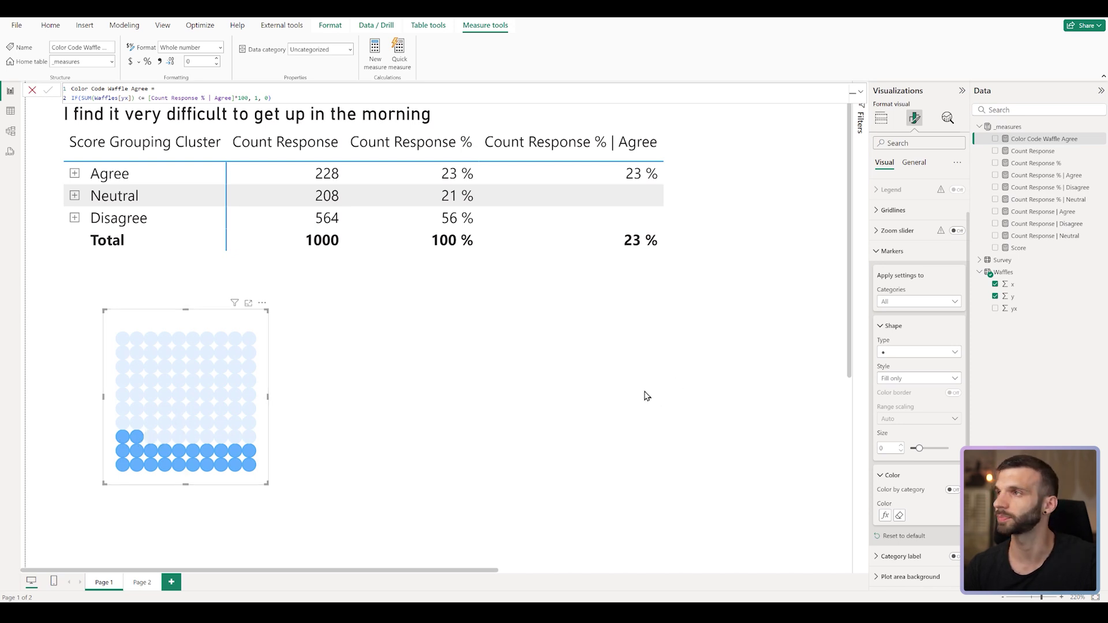
pyautogui.click(1032, 147)
pyautogui.click(1033, 141)
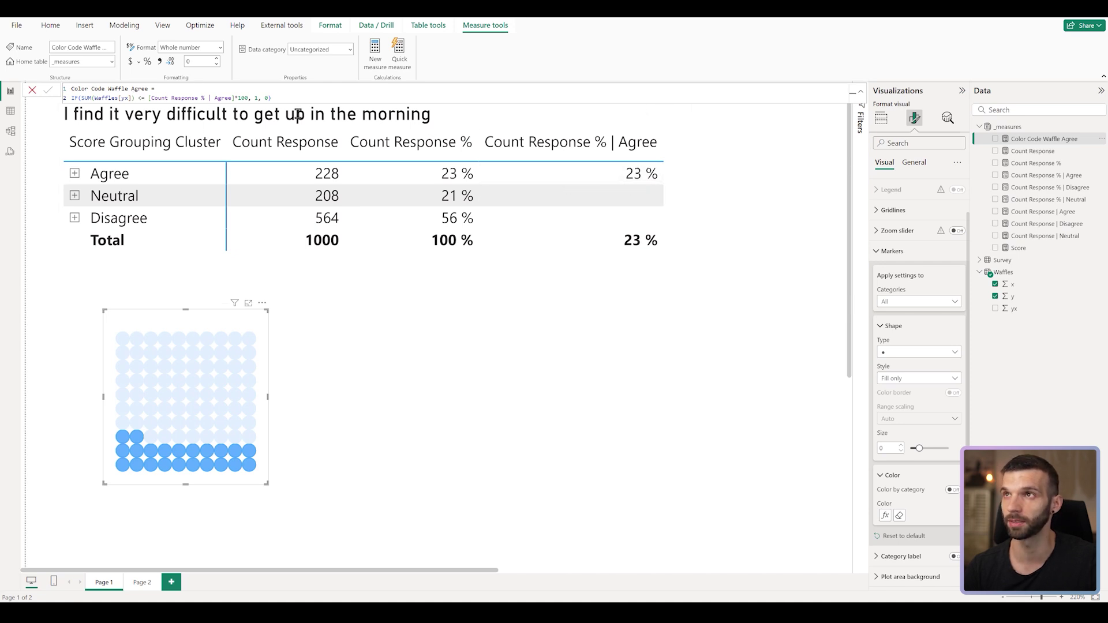
# - Select the survey table and pick Count Response % | Agree under Specific column formatting
pyautogui.click(531, 299)
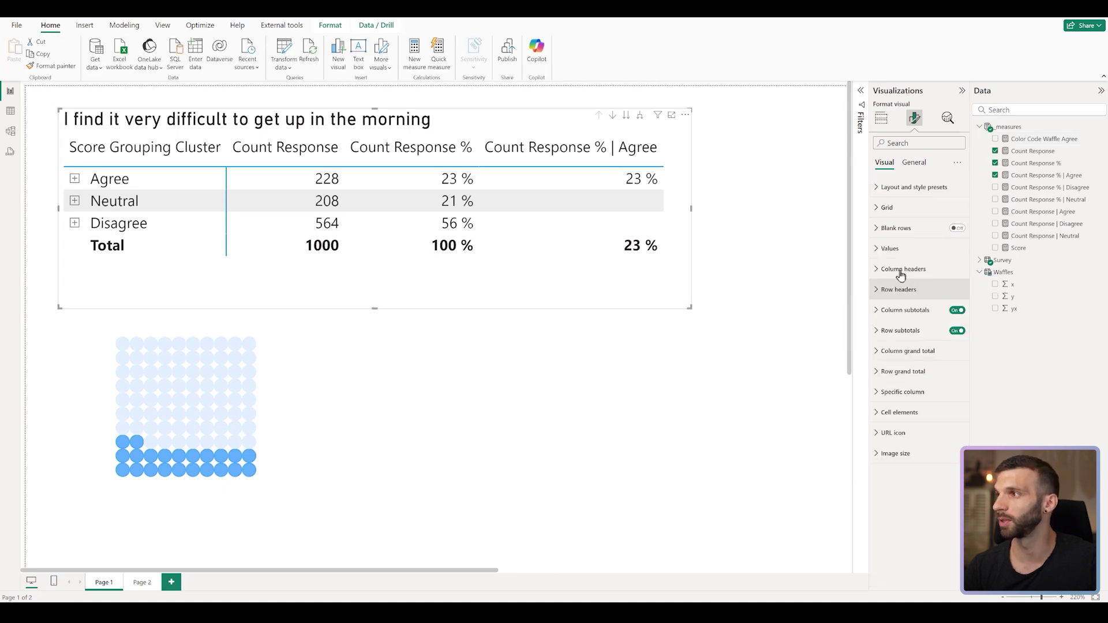
pyautogui.click(903, 391)
pyautogui.scroll(-2, 918, 408)
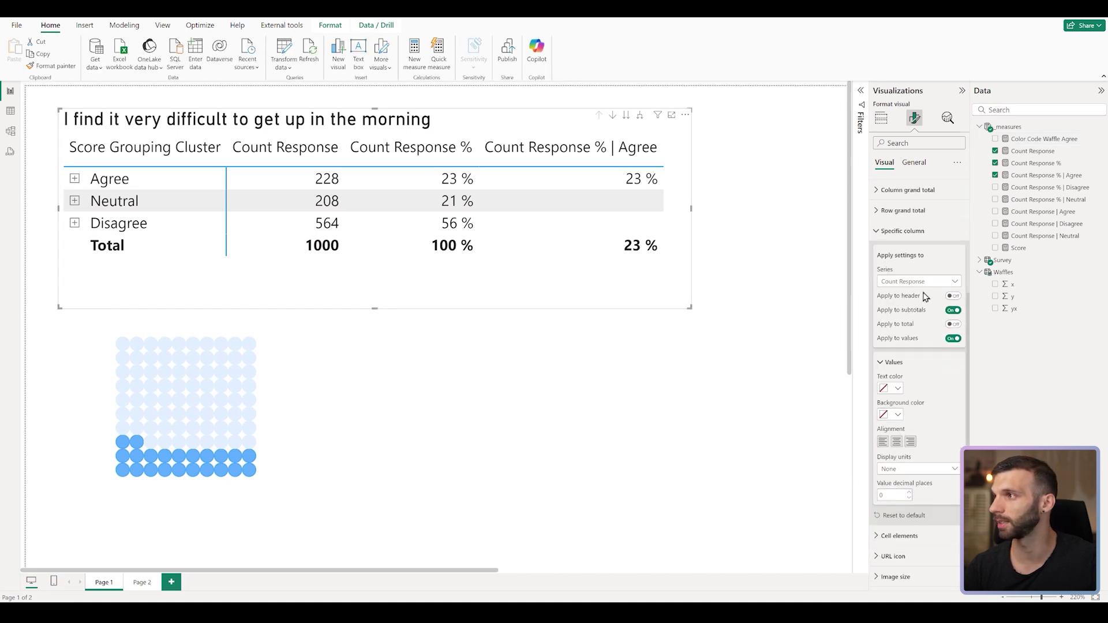
pyautogui.click(919, 281)
pyautogui.click(912, 321)
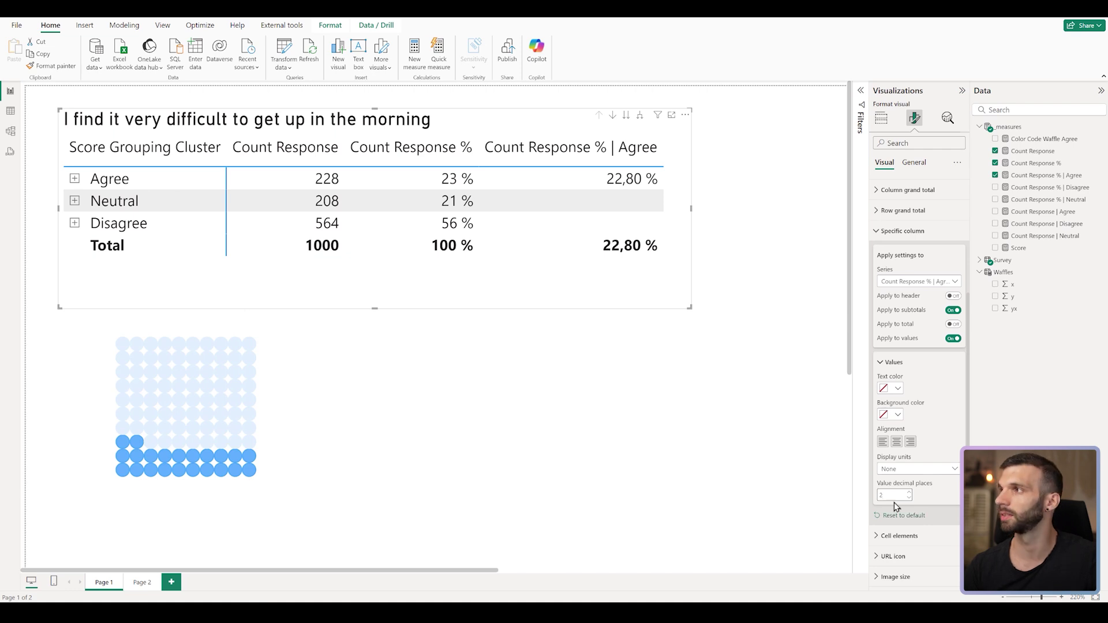
# - Revert the decimal change and wrap [Count Response % | Agree]*100 in ROUND(…, 0) in Color Code Waffle Agree
pyautogui.press('Escape')
pyautogui.click(1039, 139)
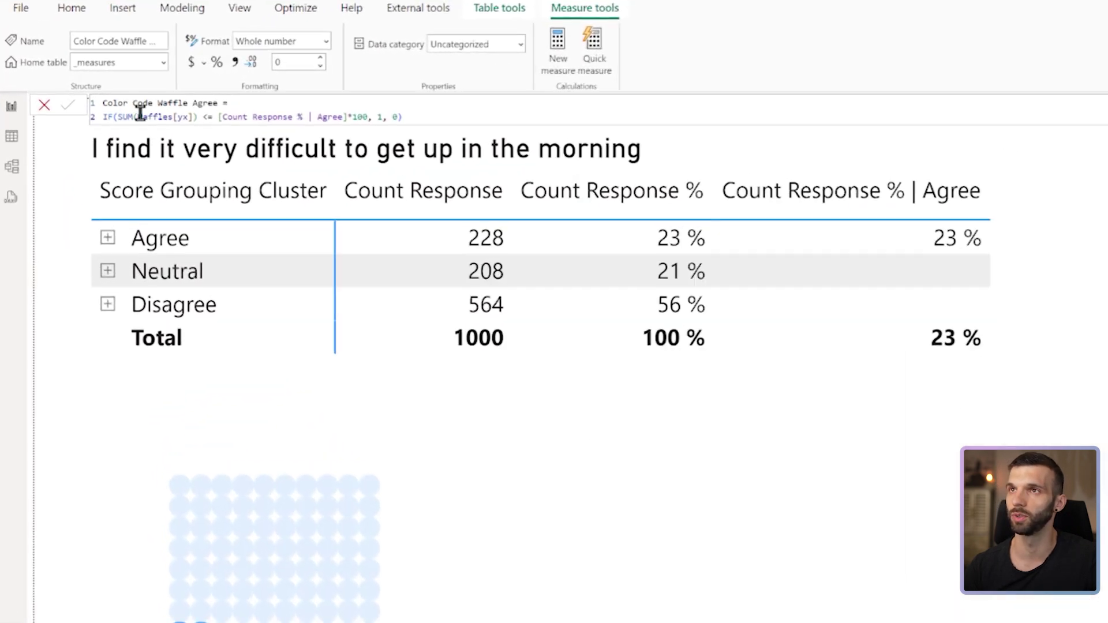
pyautogui.click(151, 98)
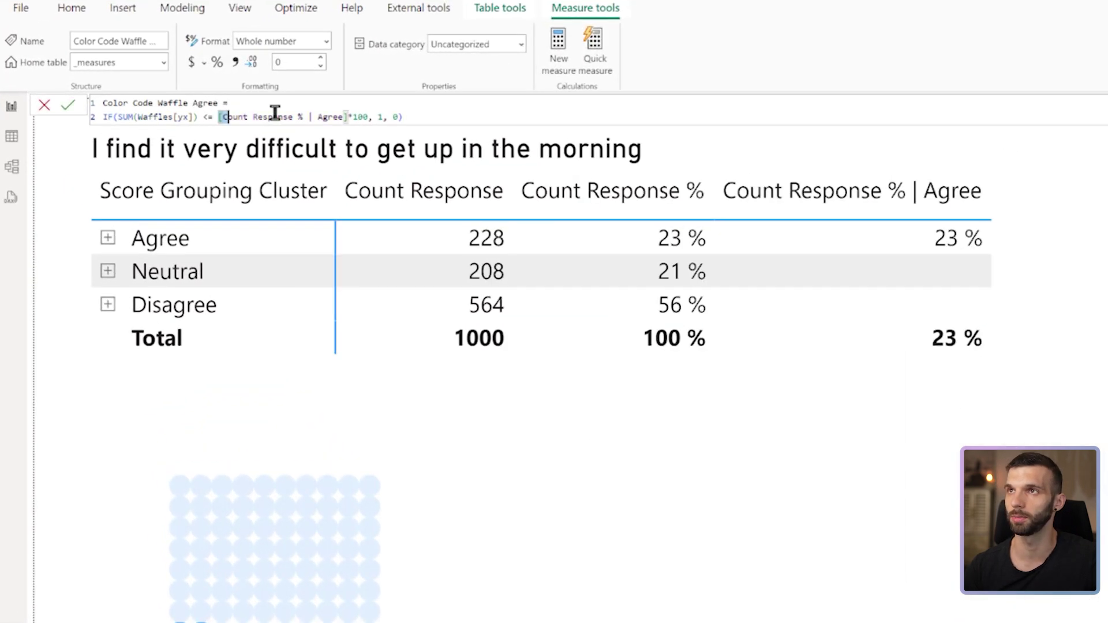
pyautogui.moveTo(219, 117); pyautogui.dragTo(348, 117)
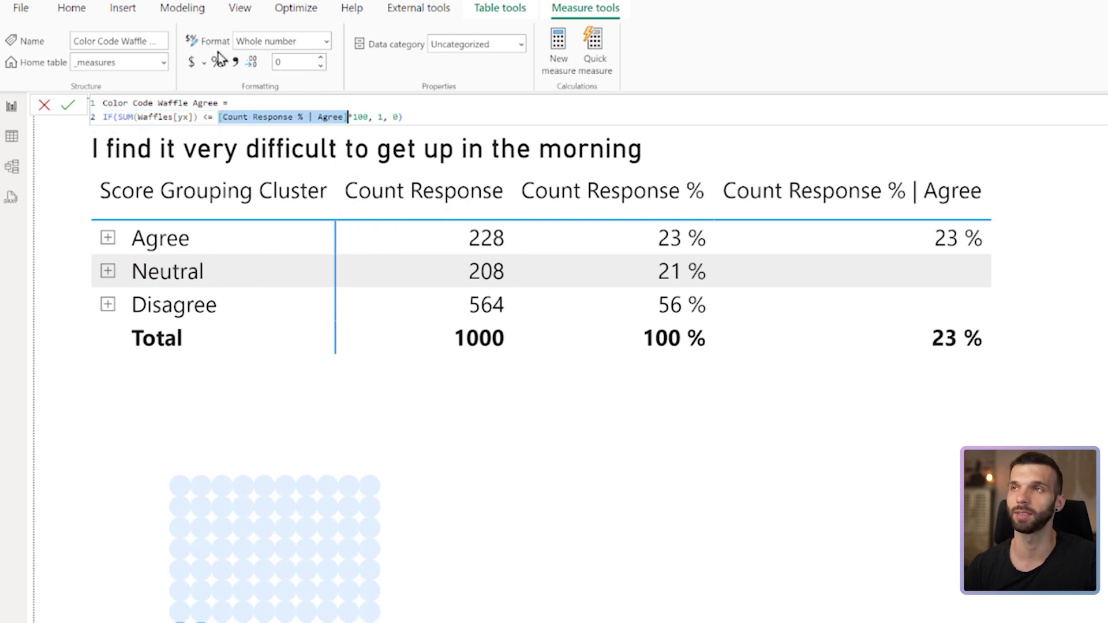
pyautogui.click(219, 117)
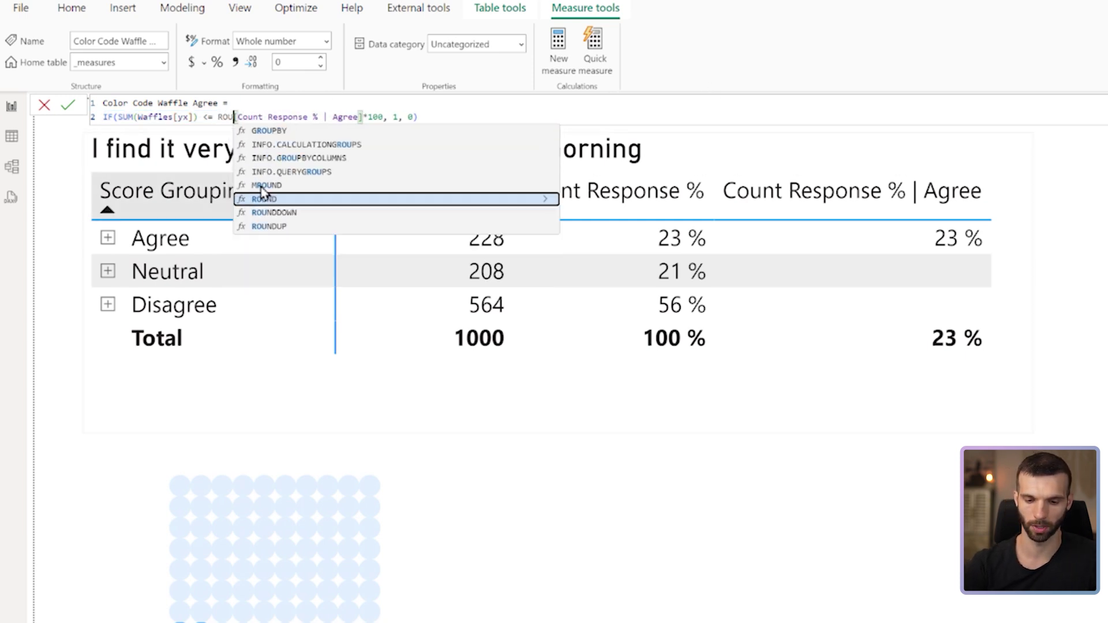
pyautogui.write('ROUND(')
pyautogui.click(399, 116)
pyautogui.write(',')
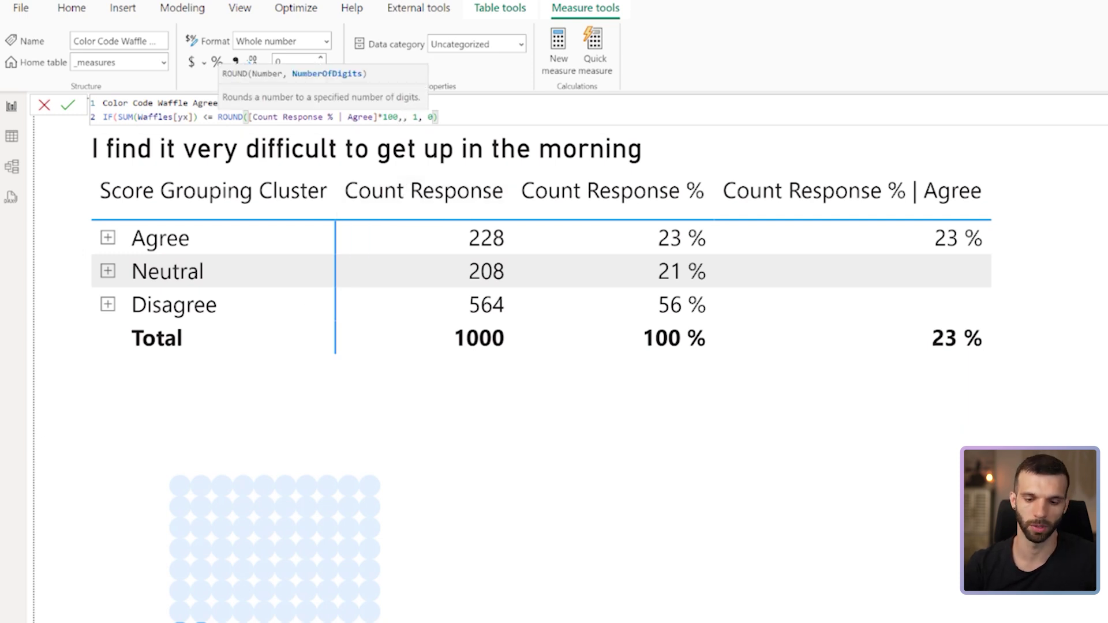
pyautogui.write('0)')
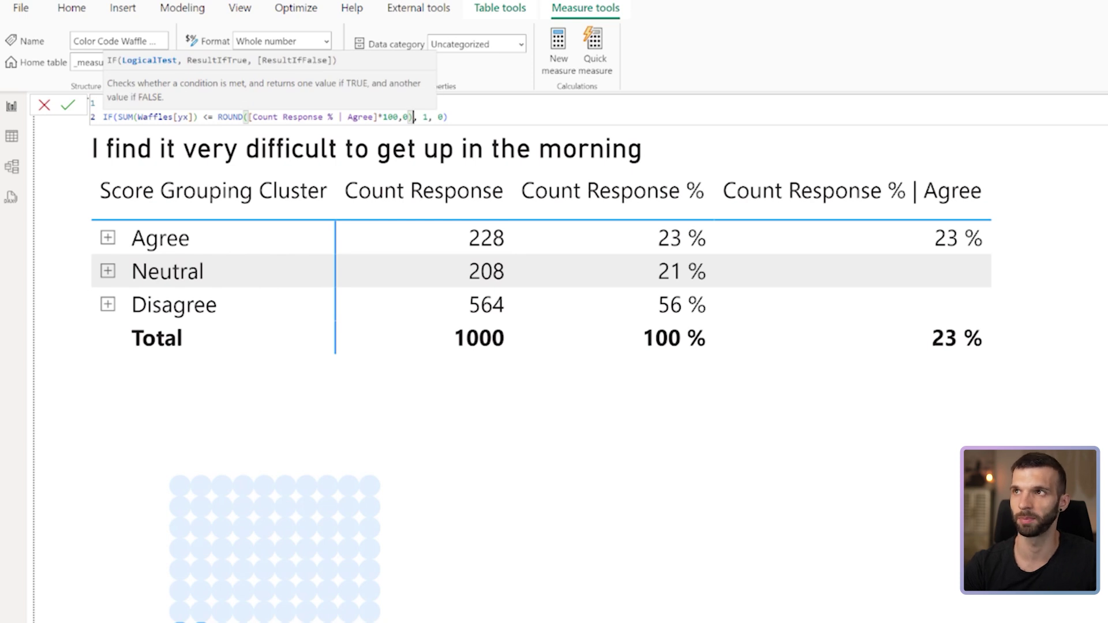
pyautogui.press('Return')
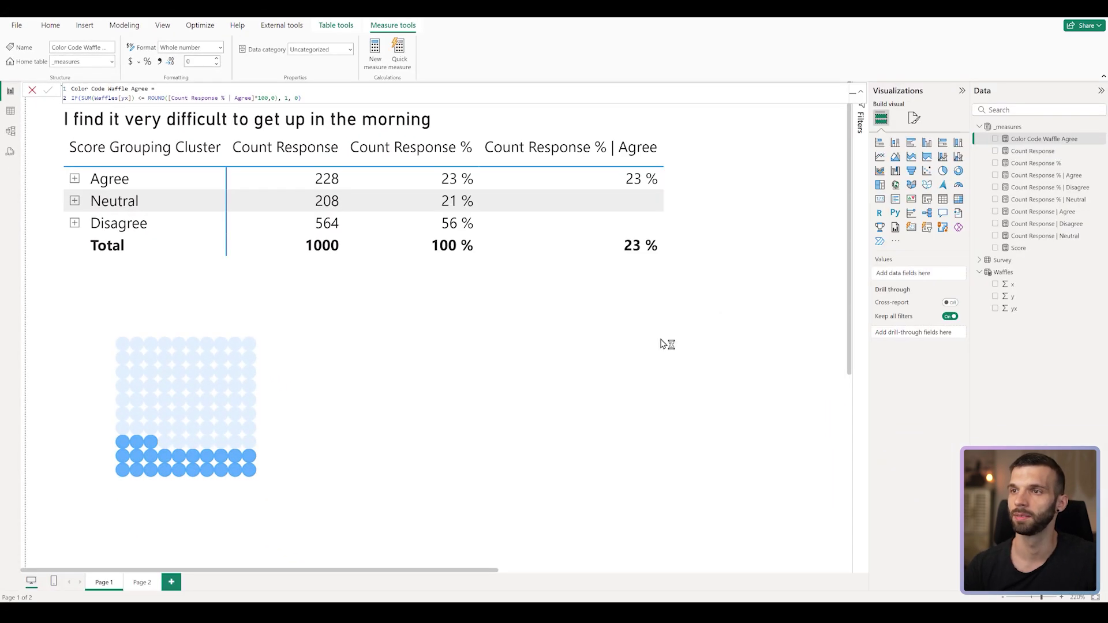
pyautogui.moveTo(147, 440)
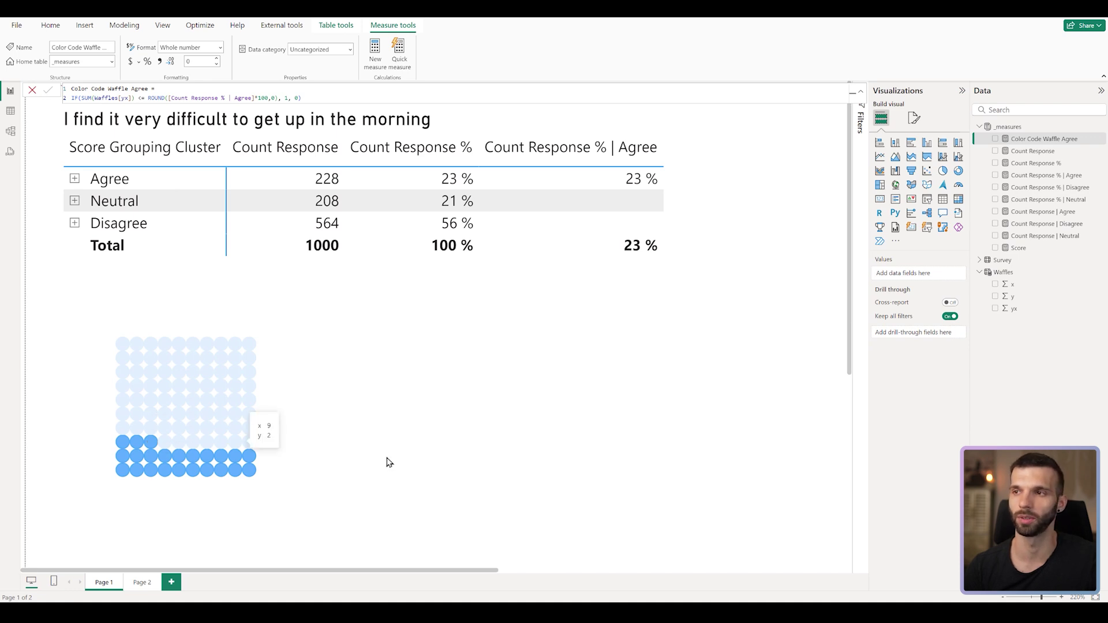
# - Copy and paste the waffle grid, dragging the duplicate beside the original
pyautogui.click(496, 414)
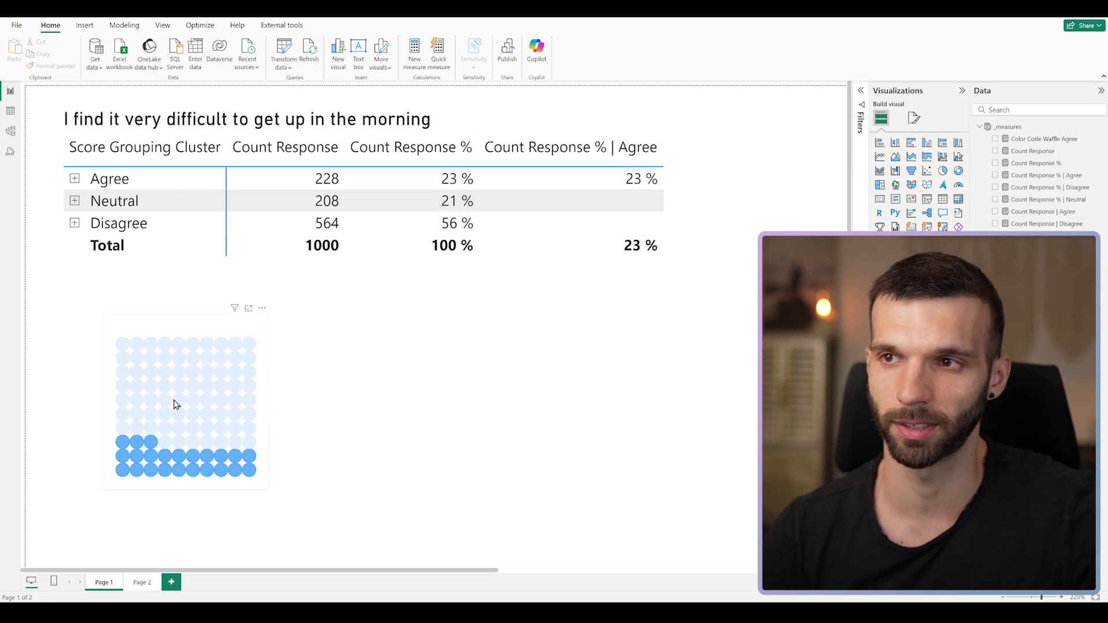
pyautogui.click(174, 488)
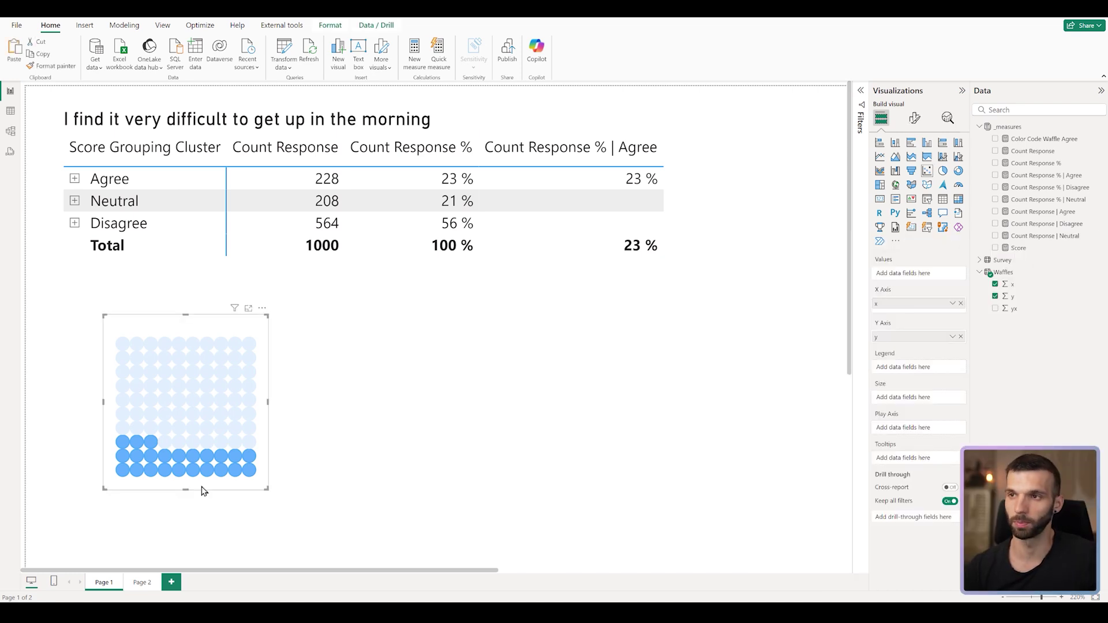
pyautogui.hotkey('ctrl', 'c')
pyautogui.hotkey('ctrl', 'v')
pyautogui.moveTo(277, 408); pyautogui.dragTo(498, 407)
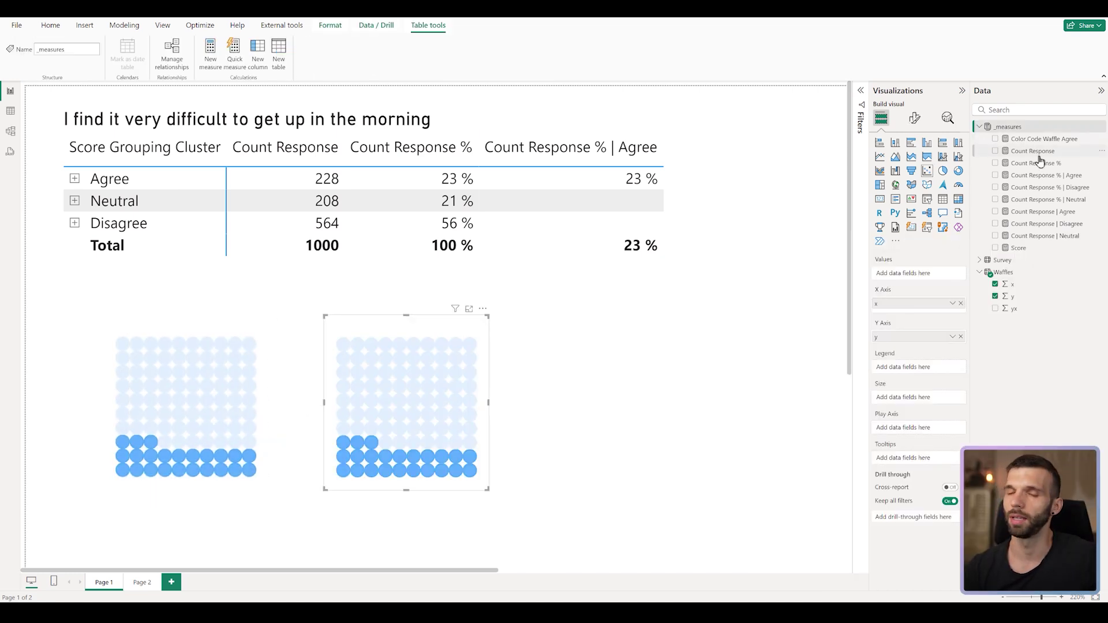
# - Create a new measure in _measures and paste the Color Code Waffle Categorical SWITCH formula
pyautogui.rightClick(1044, 140)
pyautogui.click(1021, 169)
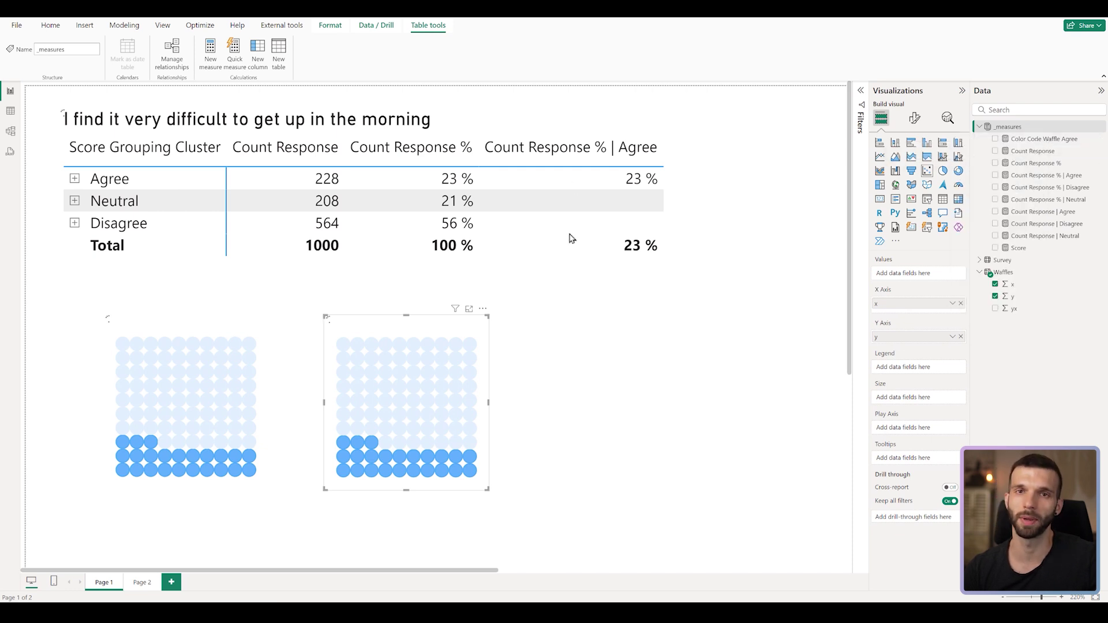
pyautogui.hotkey('ctrl', 'v')
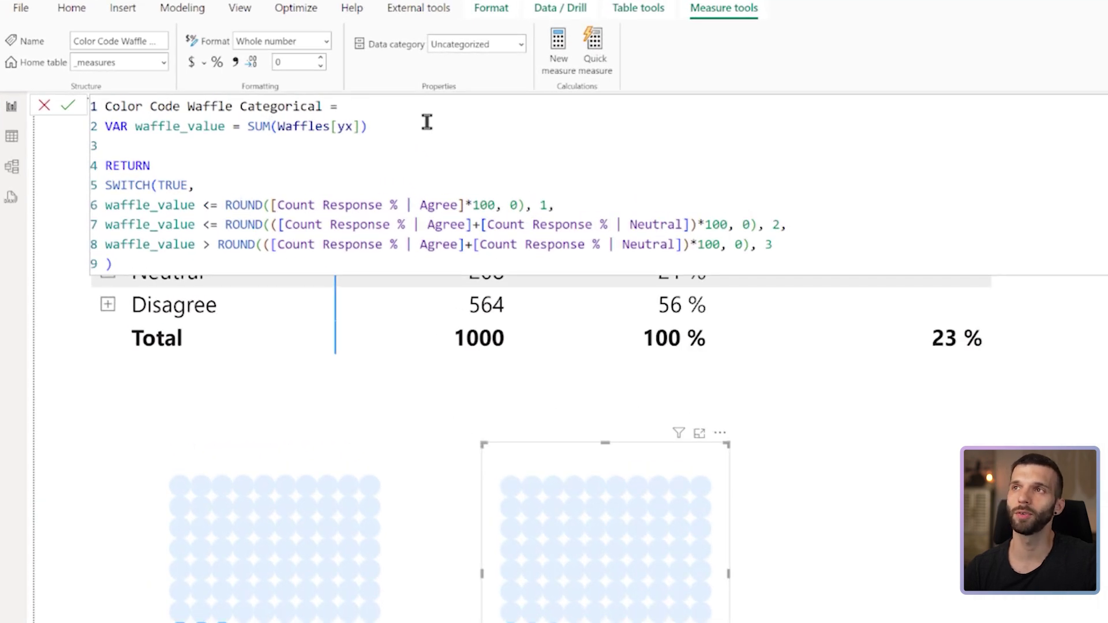
# - Review the SUM(Waffles[yx]) and Agree condition lines, then commit the categorical measure and close the editor
pyautogui.click(391, 127)
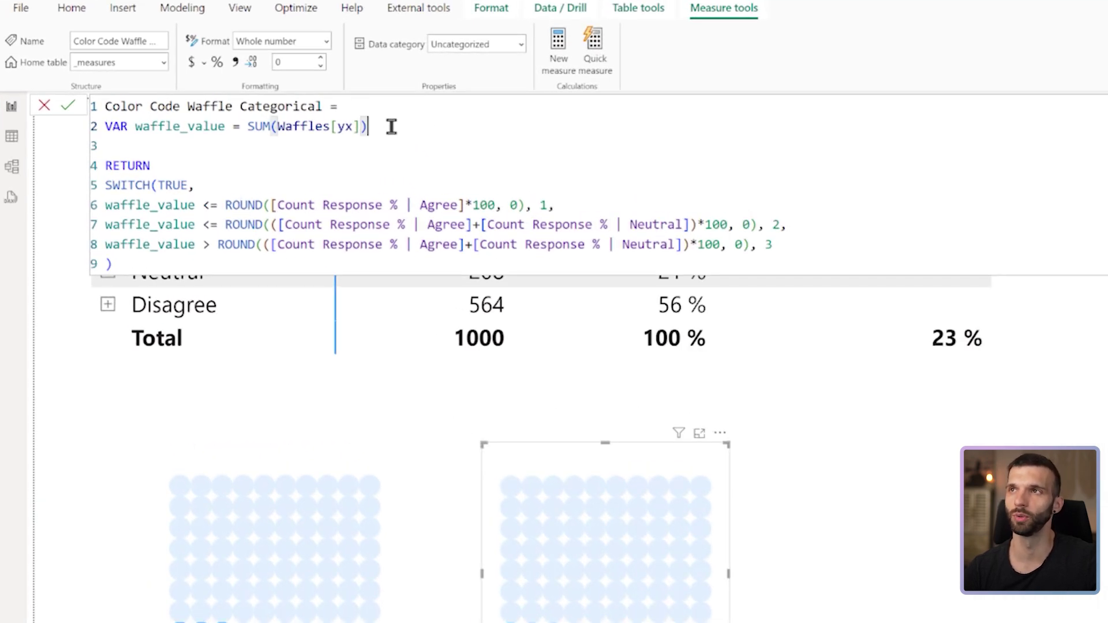
pyautogui.moveTo(391, 126); pyautogui.dragTo(248, 121)
pyautogui.click(391, 126)
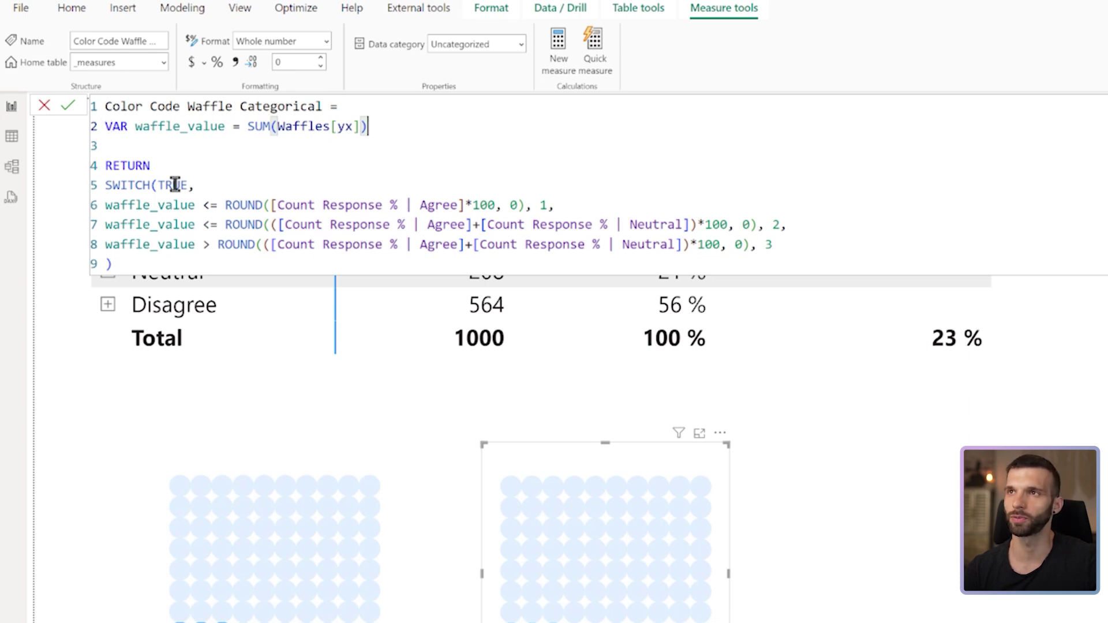
pyautogui.moveTo(554, 205); pyautogui.dragTo(541, 206)
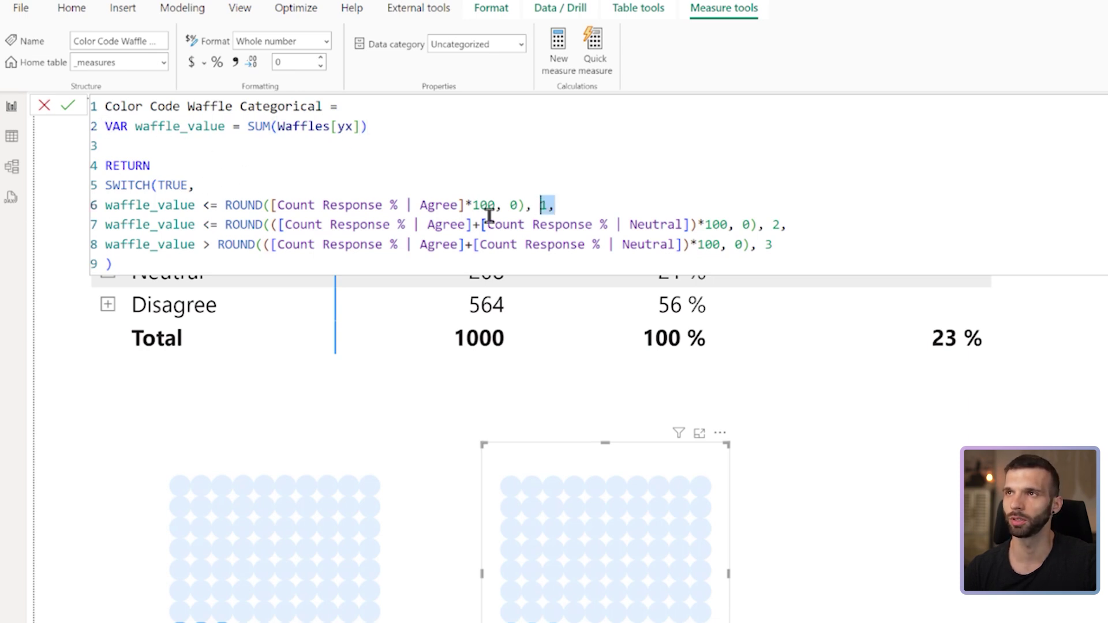
pyautogui.click(142, 205)
pyautogui.click(210, 187)
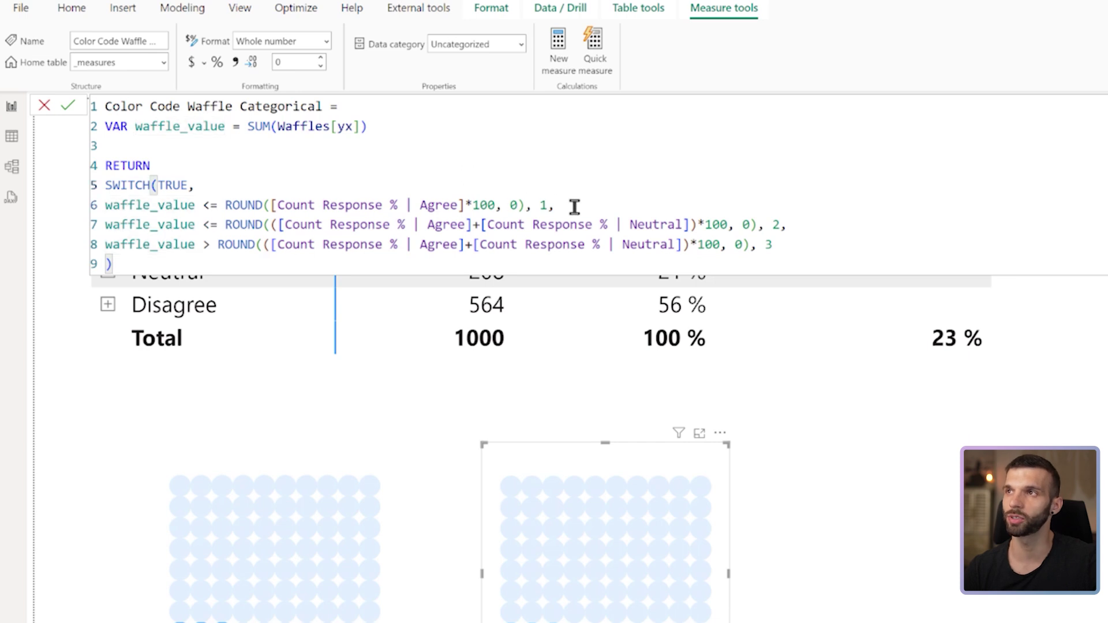
pyautogui.moveTo(551, 206); pyautogui.dragTo(17, 205)
pyautogui.click(172, 205)
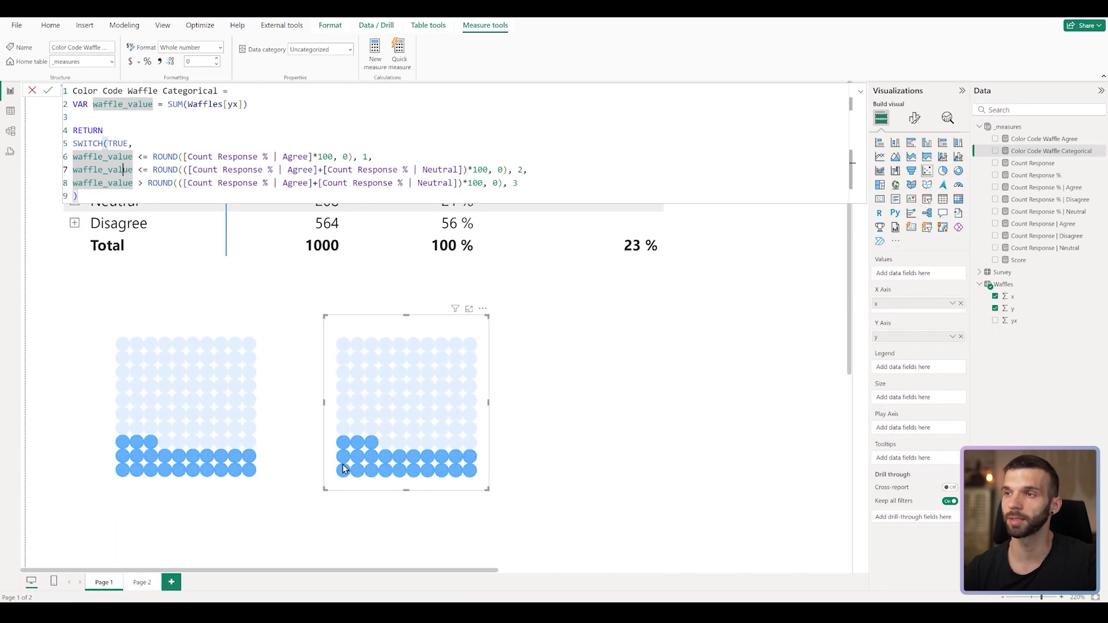
pyautogui.click(343, 469)
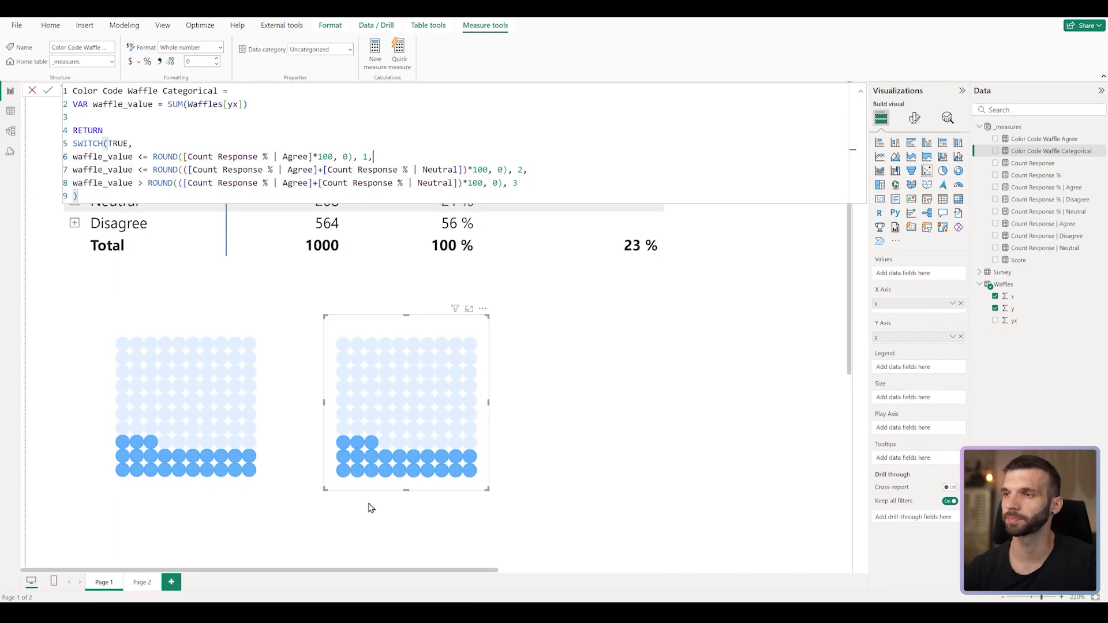
pyautogui.click(32, 91)
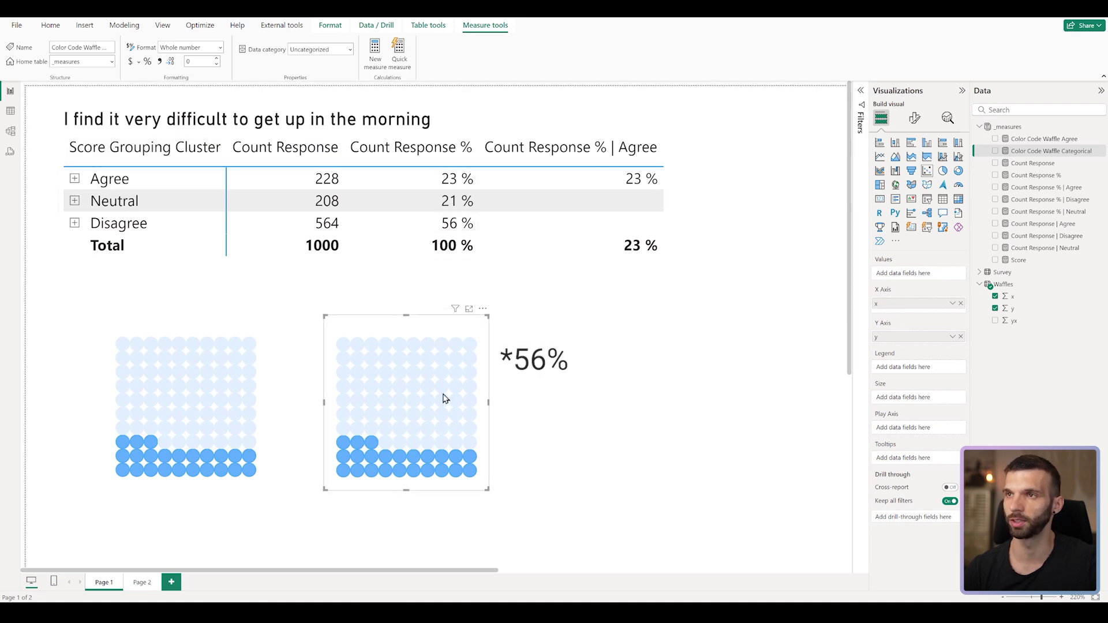
# - Review the Agree, Disagree and Neutral percentage formulas, then reopen Color Code Waffle Categorical at line 7
pyautogui.click(1045, 187)
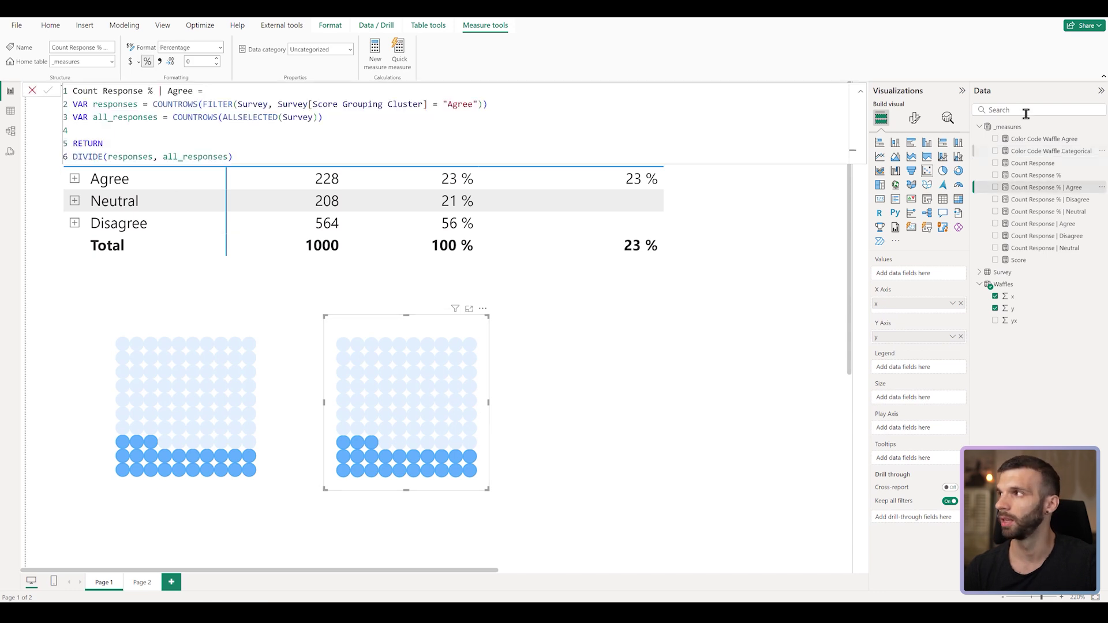
pyautogui.click(1040, 199)
pyautogui.click(1043, 211)
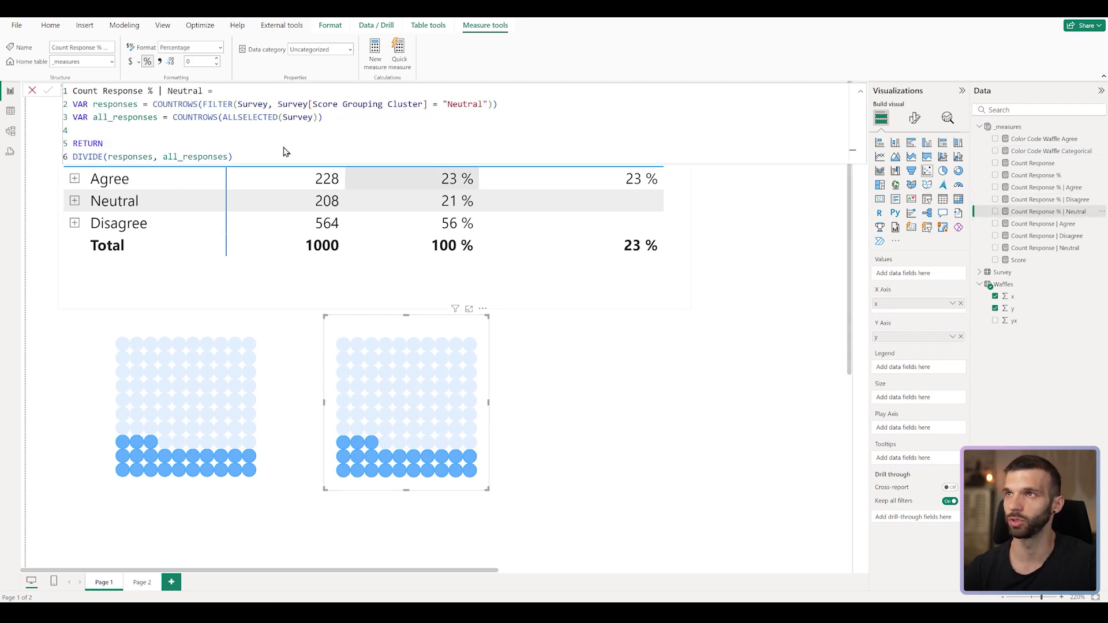
pyautogui.click(1054, 201)
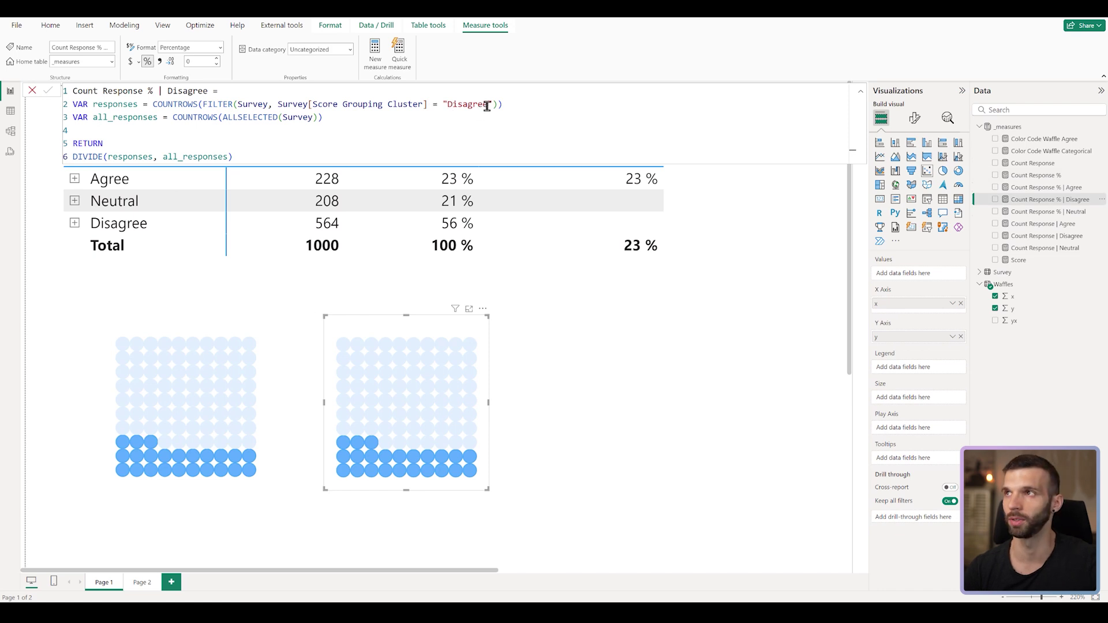
pyautogui.click(1037, 152)
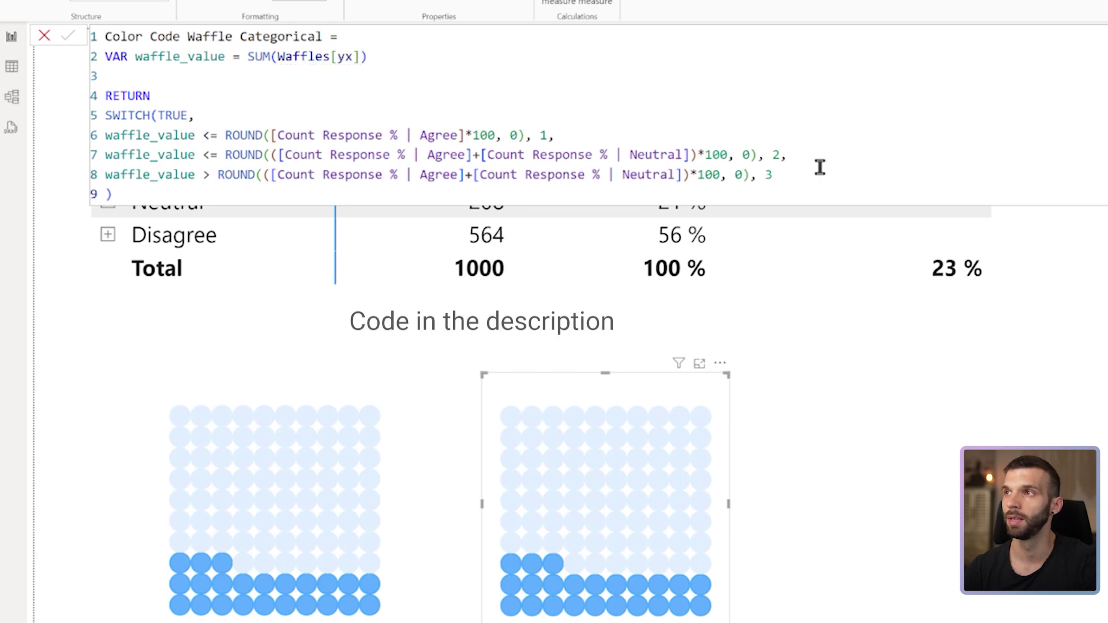
pyautogui.click(821, 156)
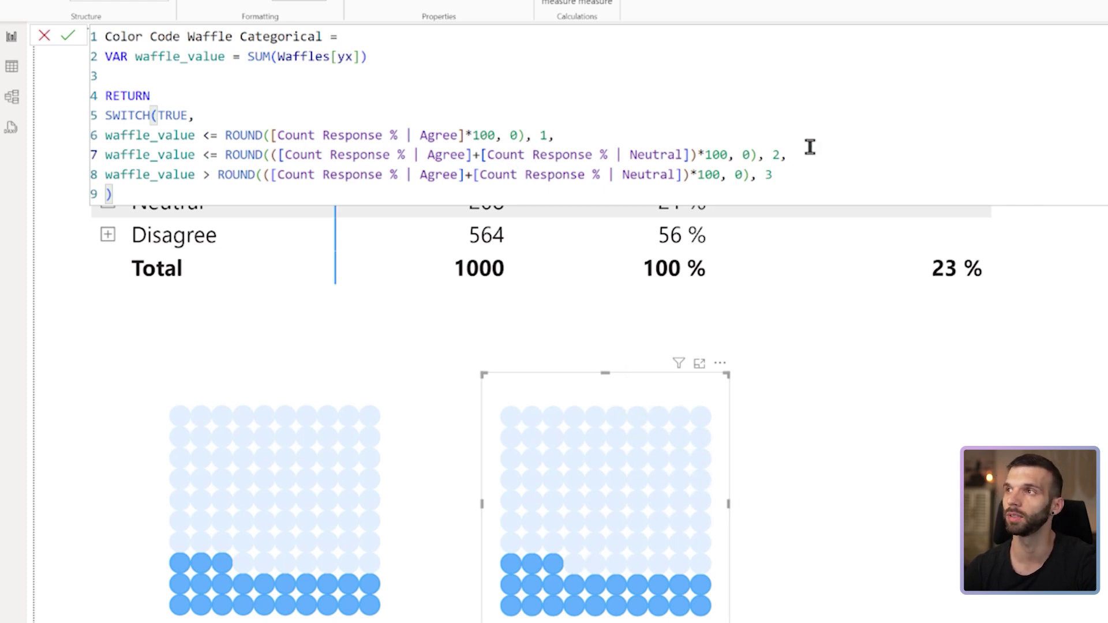
# - Examine the waffle_value and Agree threshold conditions on lines 5 to 8 of the SWITCH
pyautogui.moveTo(279, 155); pyautogui.dragTo(471, 156)
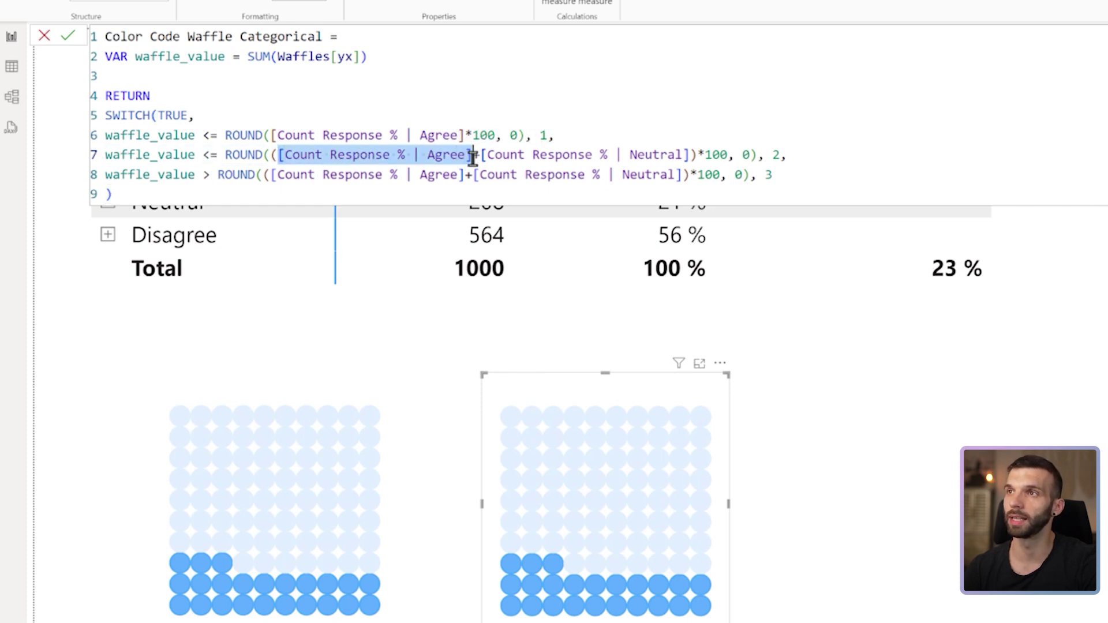
pyautogui.click(383, 155)
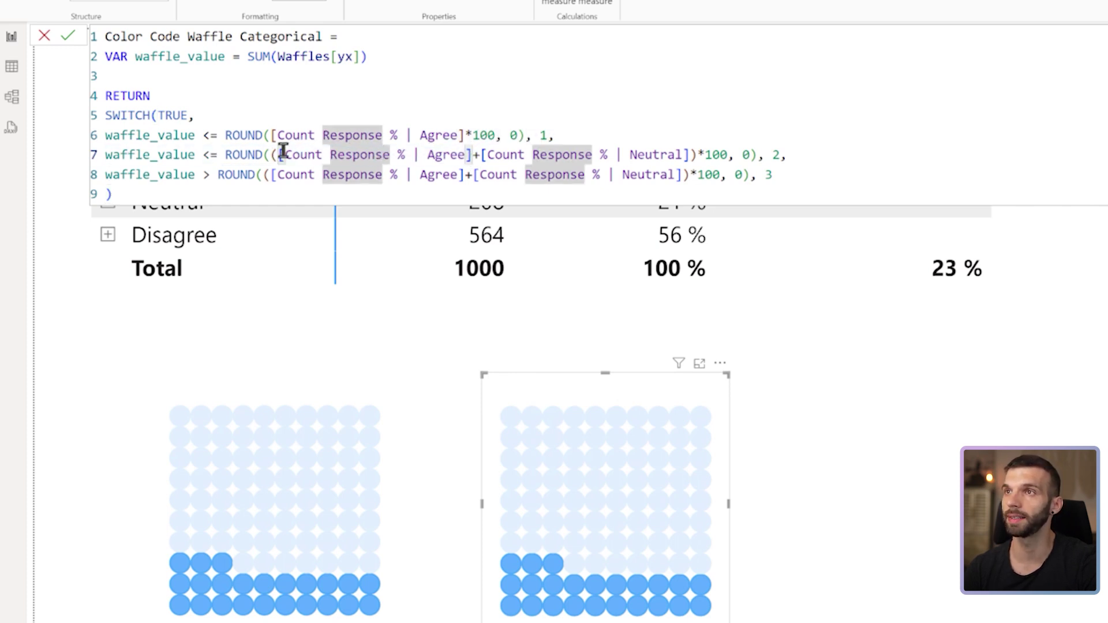
pyautogui.moveTo(278, 153); pyautogui.dragTo(685, 155)
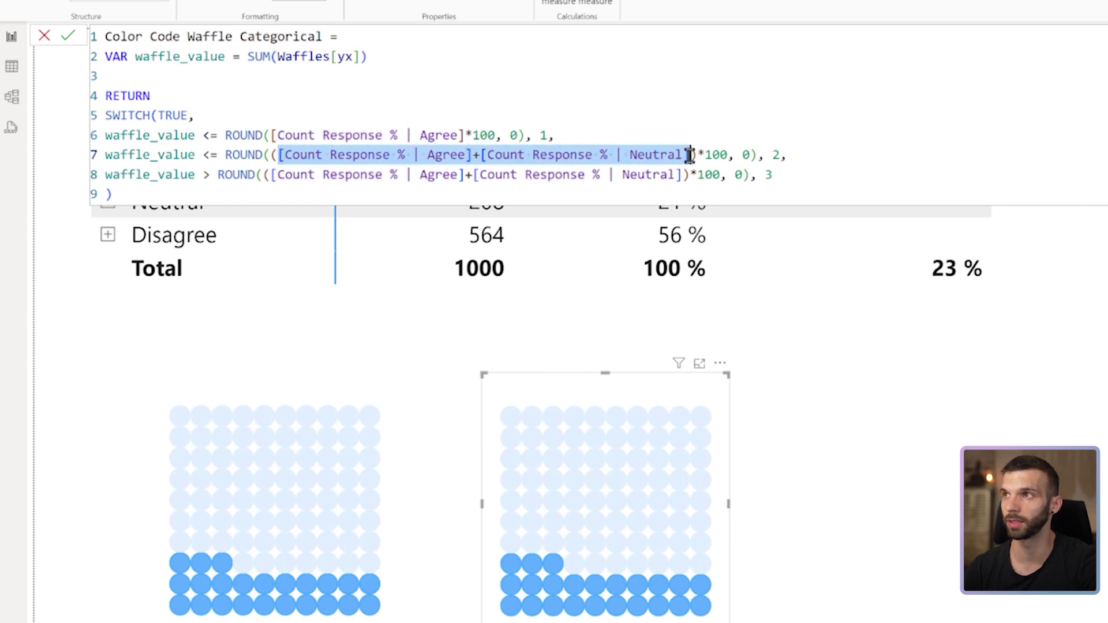
pyautogui.click(570, 174)
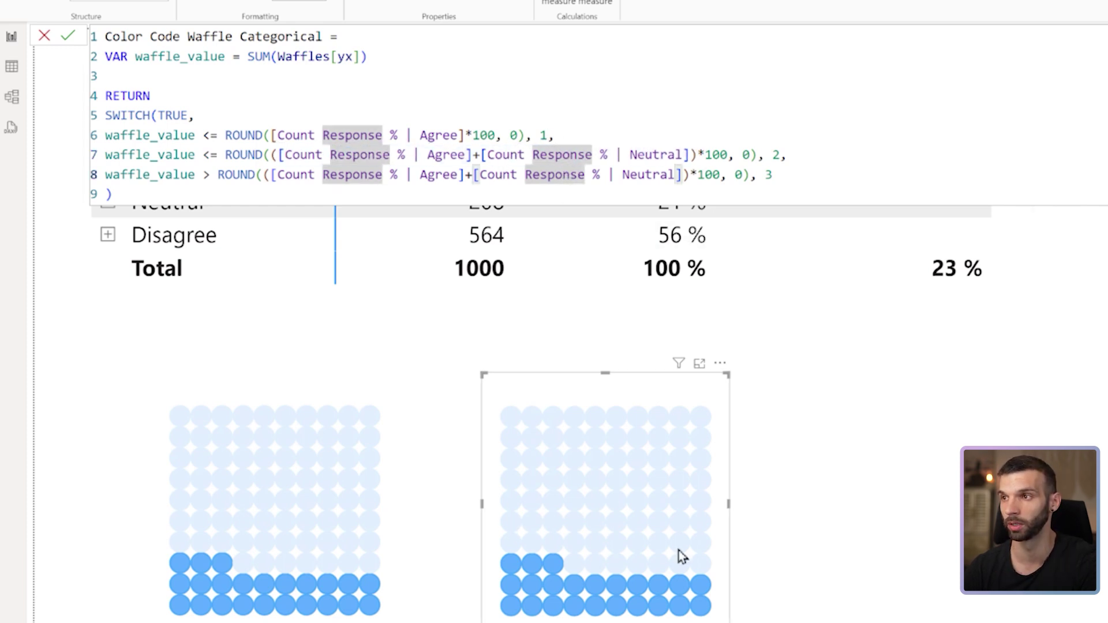
pyautogui.click(199, 115)
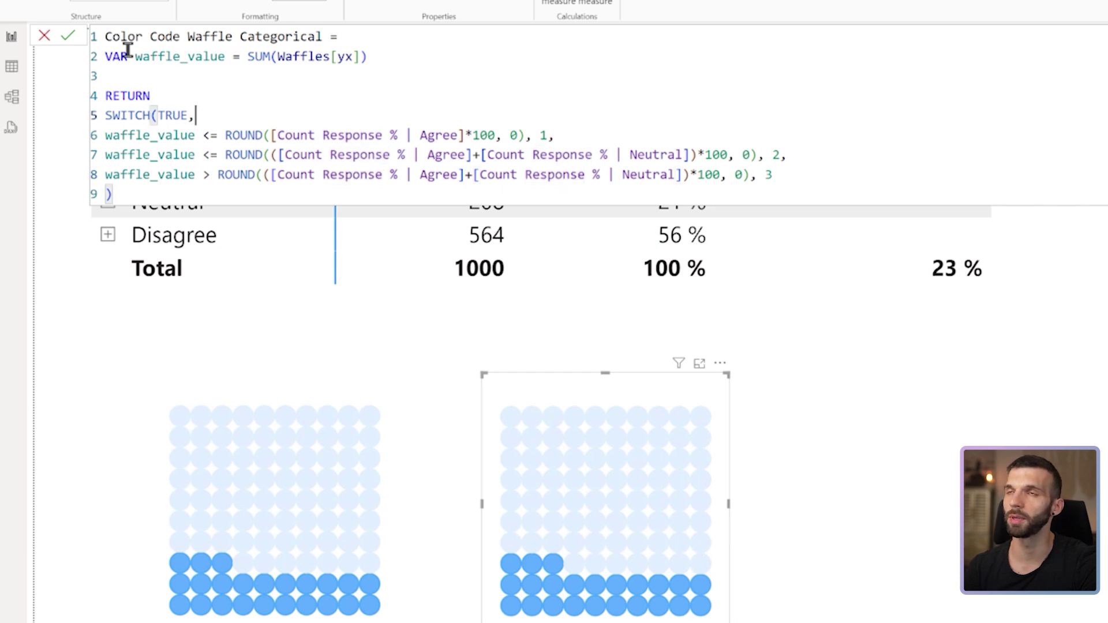
pyautogui.click(582, 134)
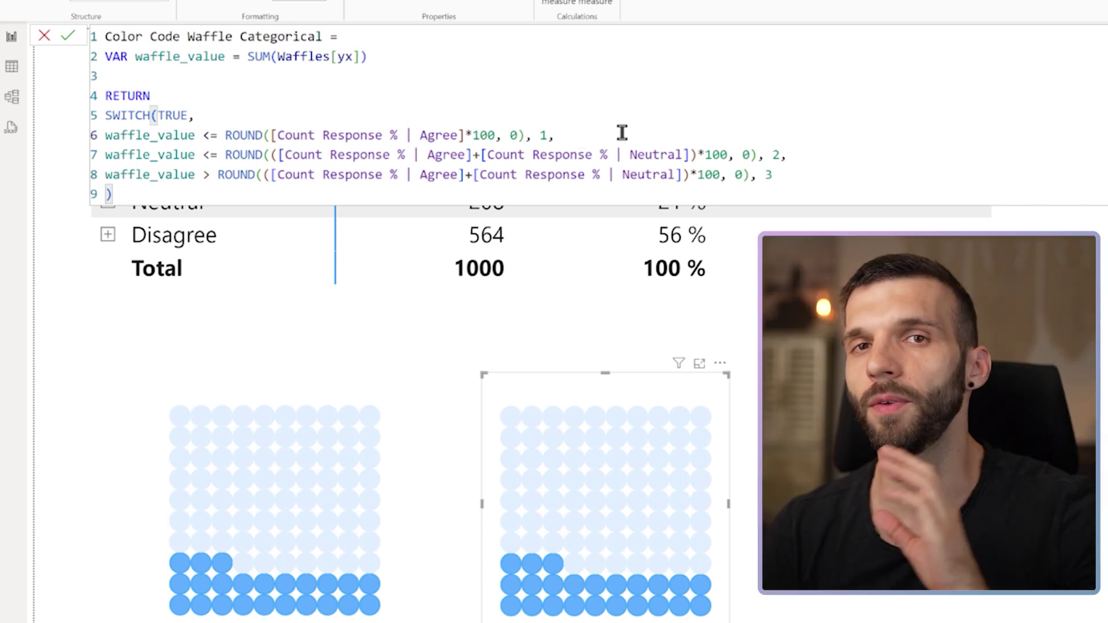
pyautogui.click(173, 136)
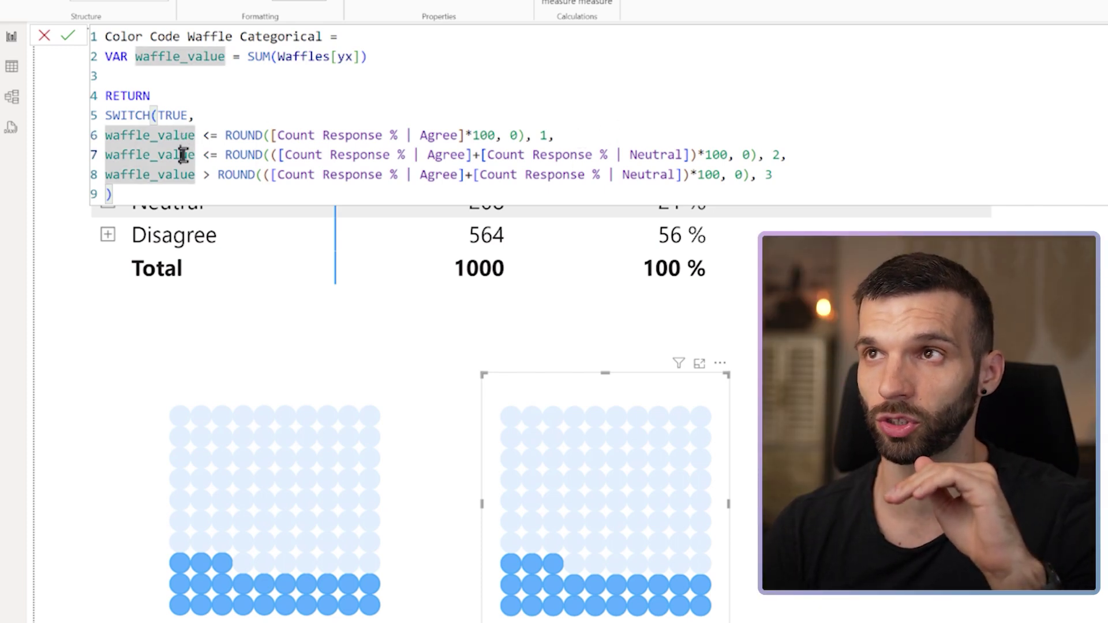
pyautogui.click(182, 155)
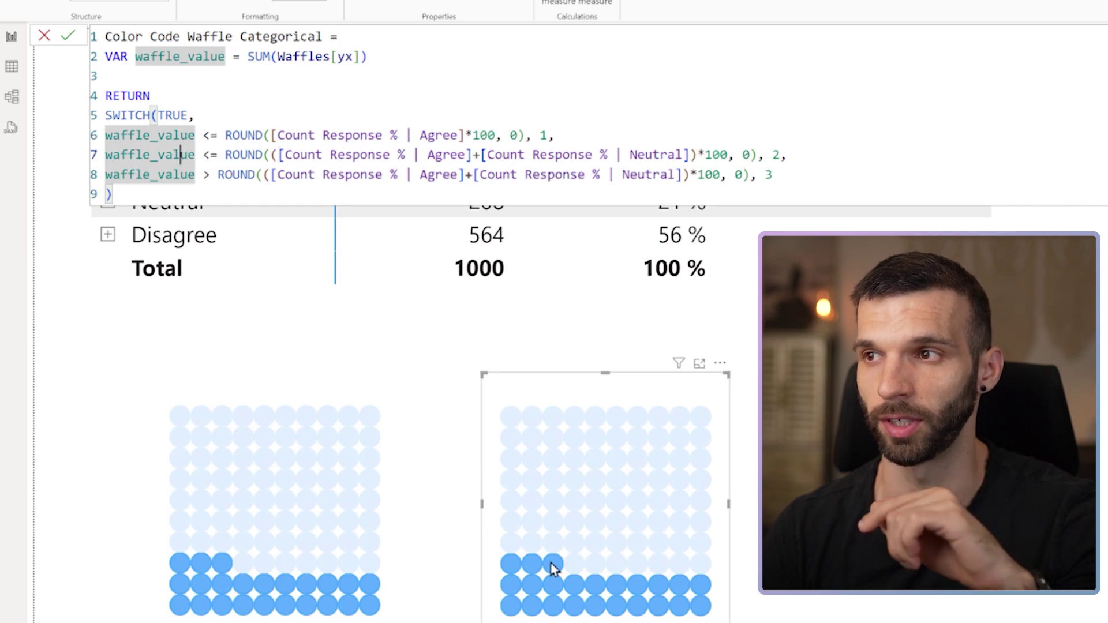
pyautogui.click(465, 134)
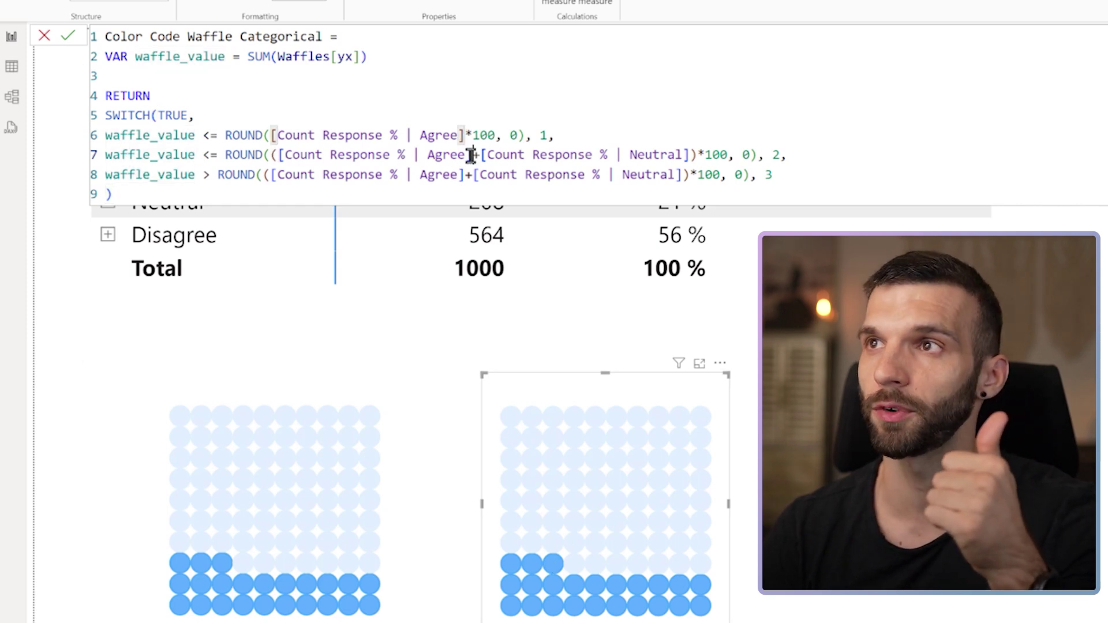
pyautogui.click(472, 155)
pyautogui.click(467, 175)
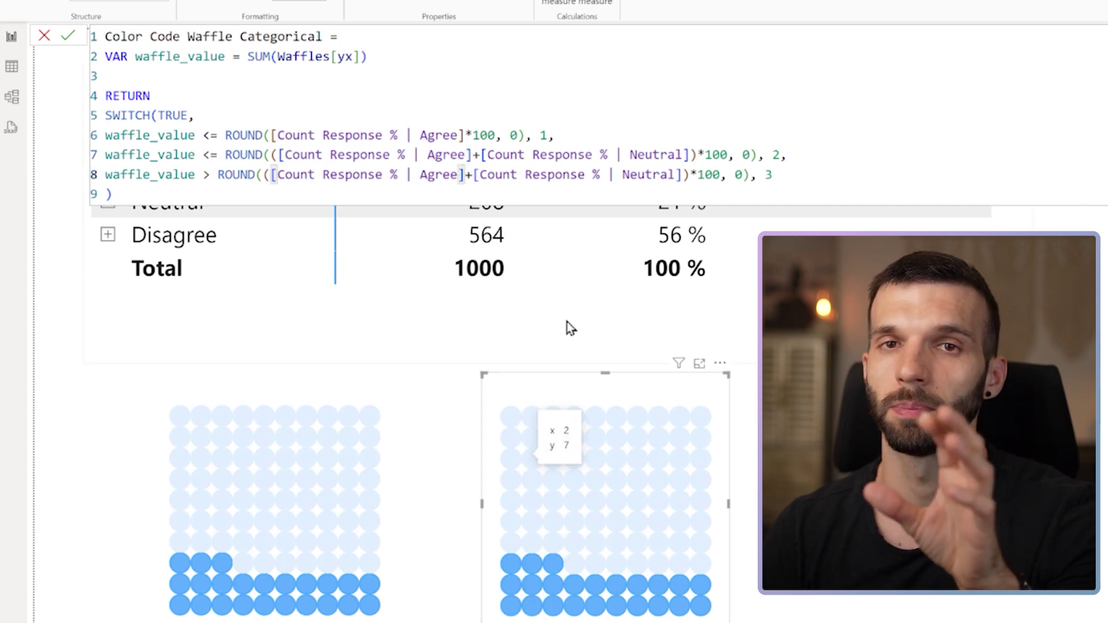
# - Highlight line 7's Agree plus Neutral threshold sum
pyautogui.moveTo(271, 155); pyautogui.dragTo(353, 155)
pyautogui.click(277, 156)
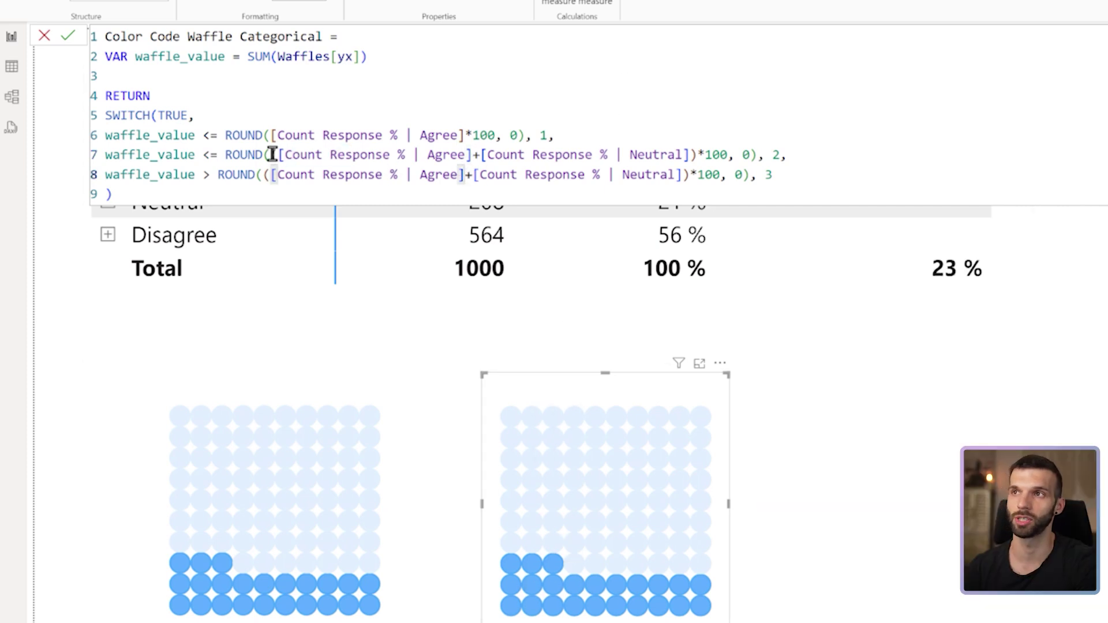
pyautogui.moveTo(272, 155); pyautogui.dragTo(691, 156)
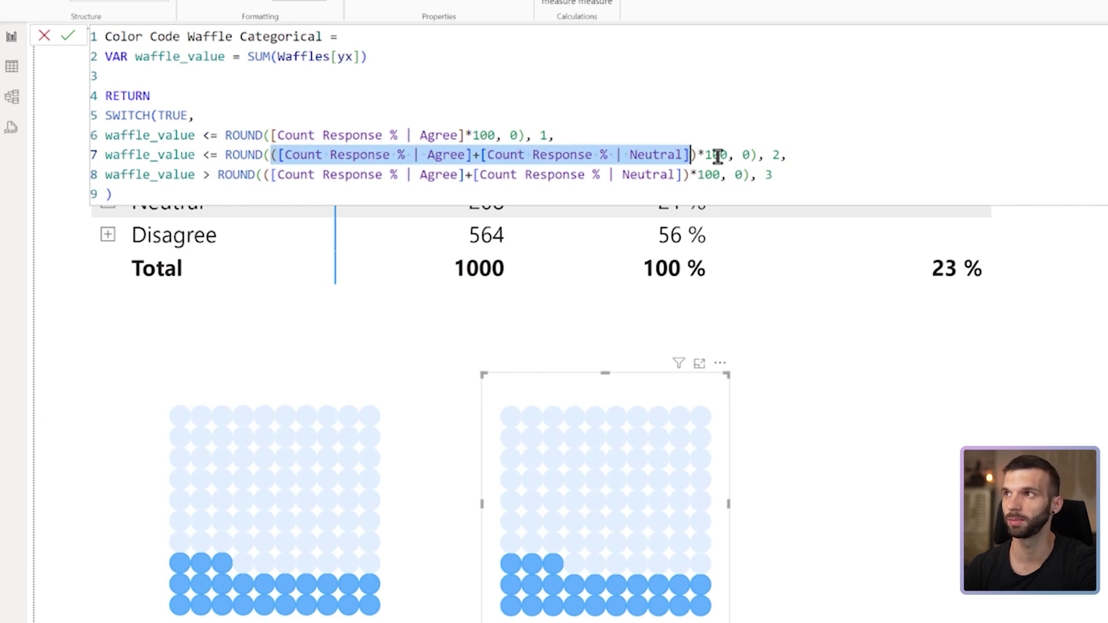
pyautogui.click(717, 156)
pyautogui.click(778, 153)
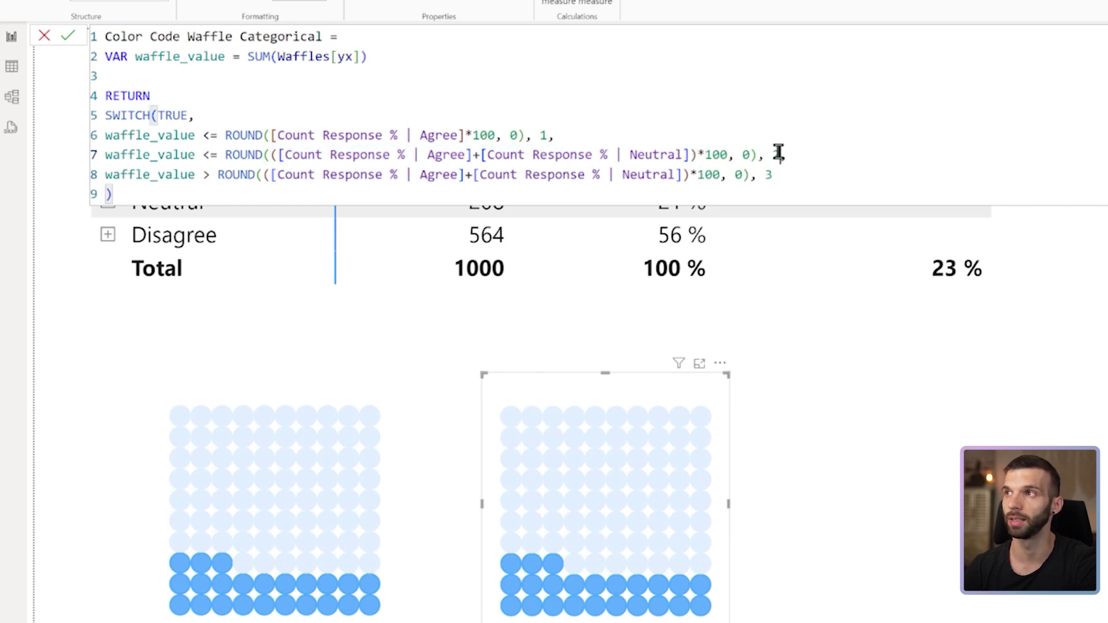
# - Set line 7's result to 2 and commit the Color Code Waffle Categorical measure
pyautogui.doubleClick(779, 153)
pyautogui.write('2')
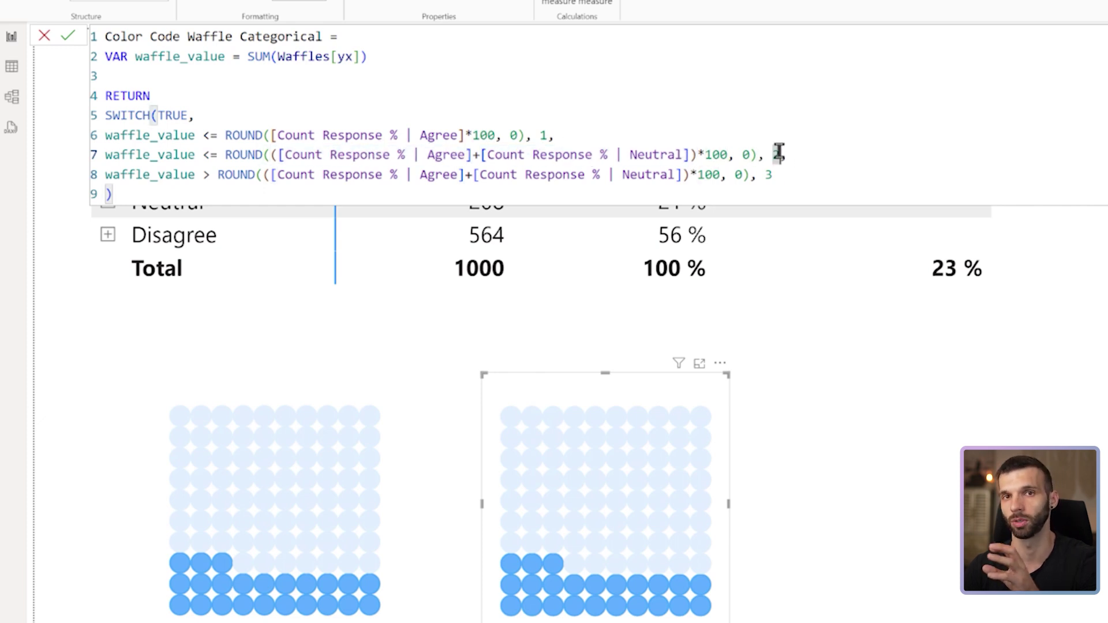
pyautogui.press('End')
pyautogui.click(215, 174)
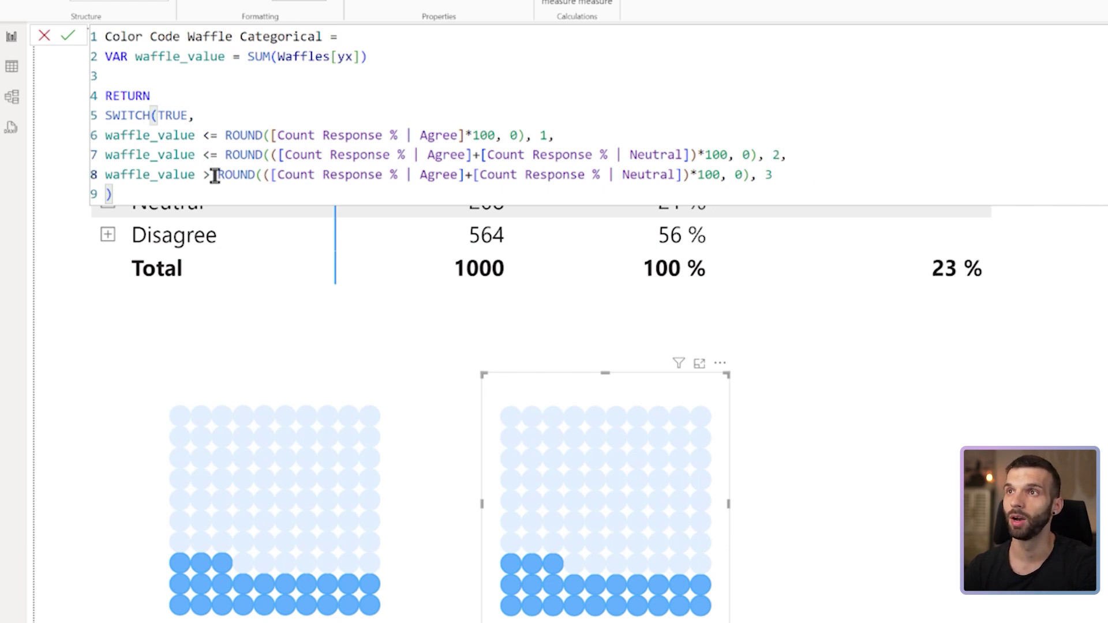
pyautogui.moveTo(225, 154); pyautogui.dragTo(757, 156)
pyautogui.click(240, 173)
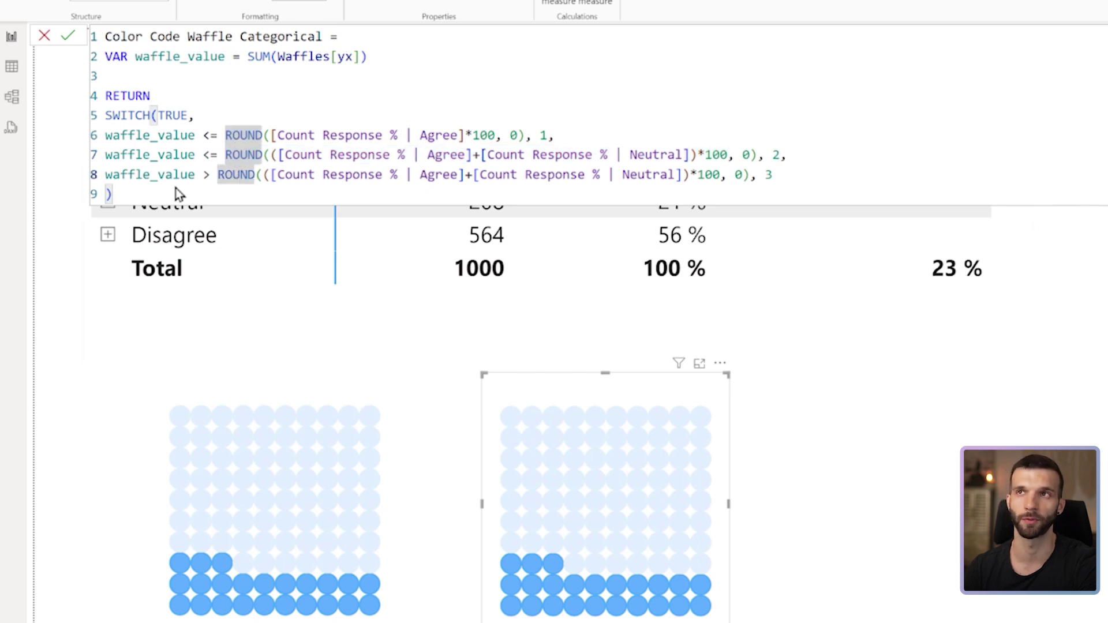
pyautogui.click(69, 38)
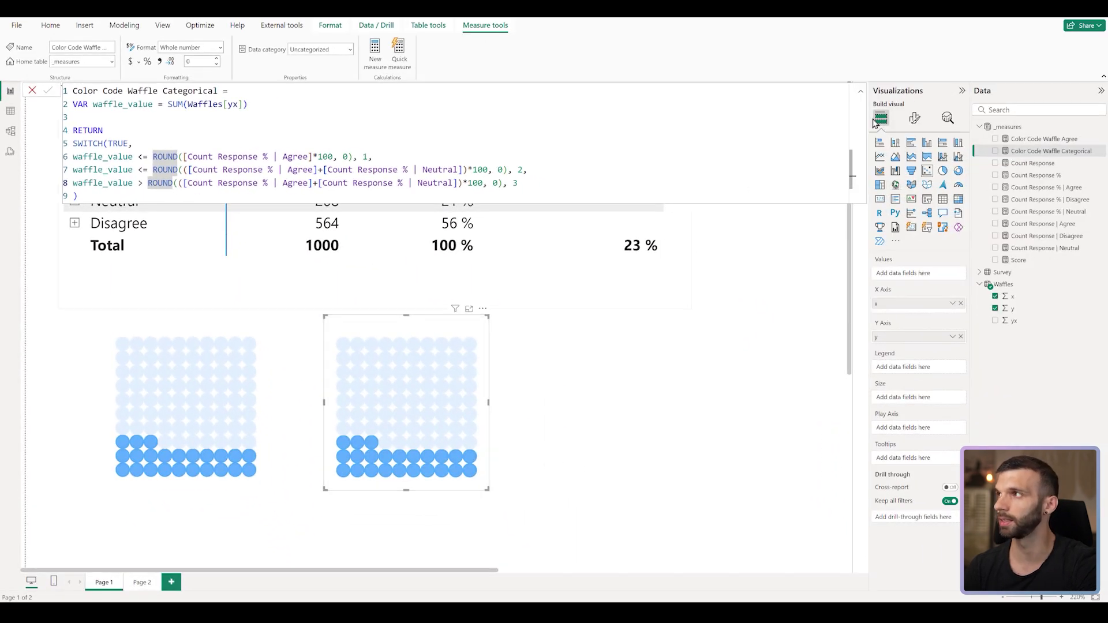
# - Base the second waffle's marker colour rules on Color Code Waffle Categorical
pyautogui.click(915, 118)
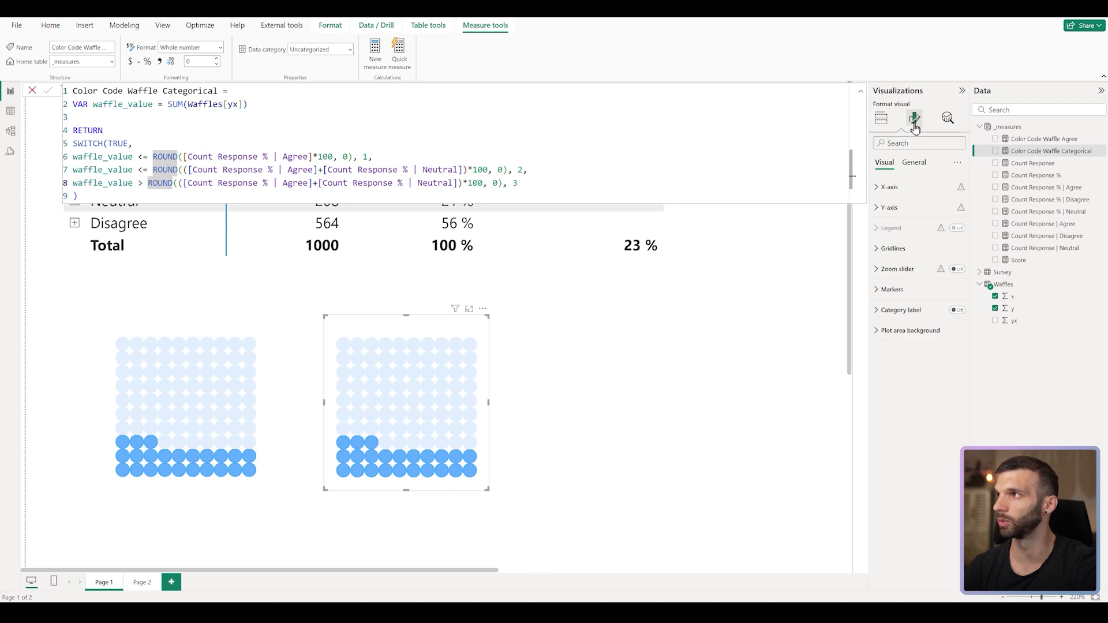
pyautogui.click(892, 290)
pyautogui.scroll(-1, 923, 461)
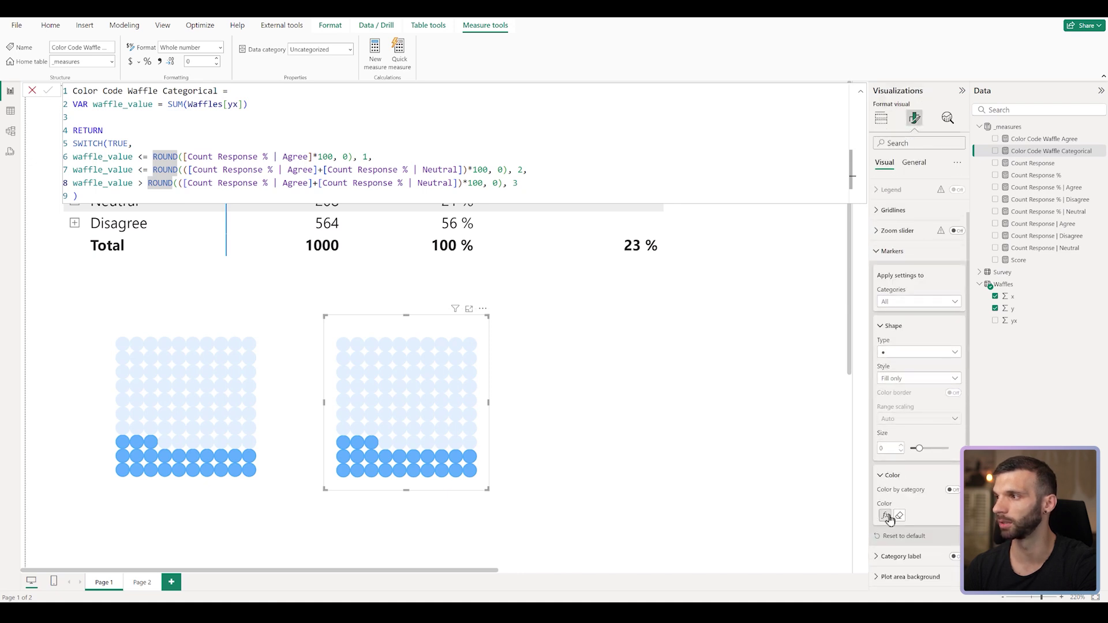
pyautogui.click(885, 515)
pyautogui.click(398, 237)
pyautogui.write('color')
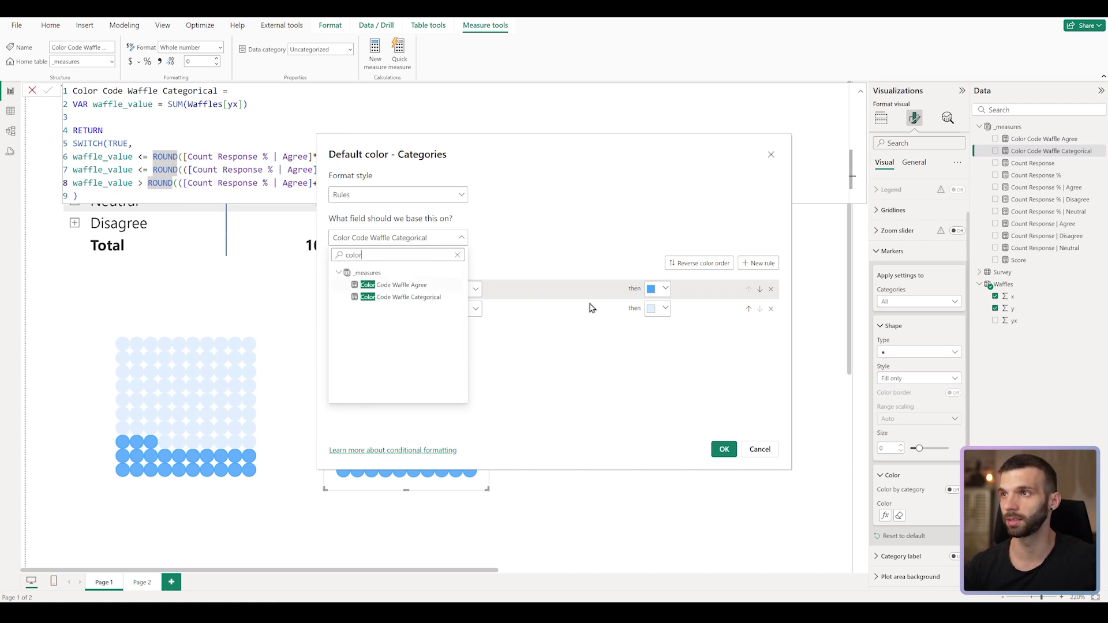
pyautogui.click(393, 297)
# - Add a third number rule and set the second rule to value 2 colored gray
pyautogui.click(758, 262)
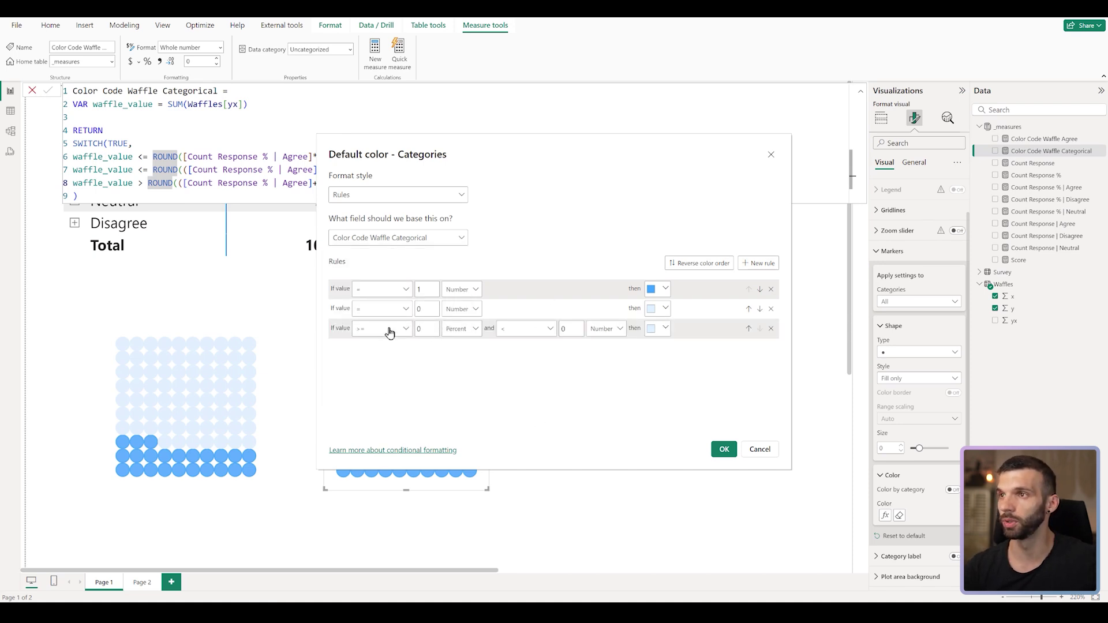
pyautogui.click(466, 333)
pyautogui.click(457, 345)
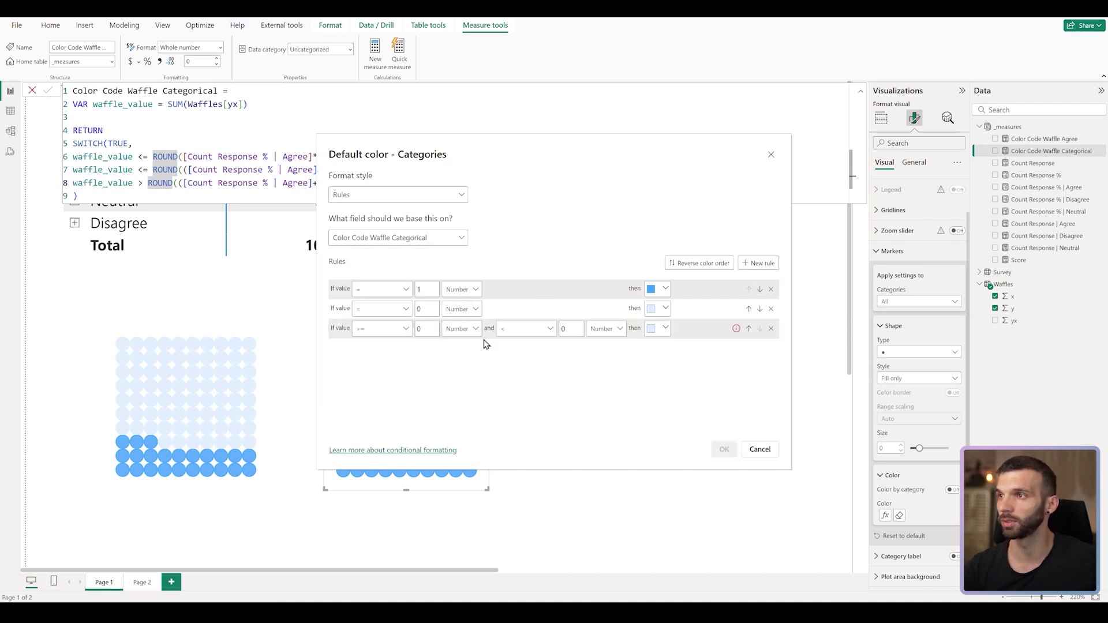
pyautogui.click(421, 289)
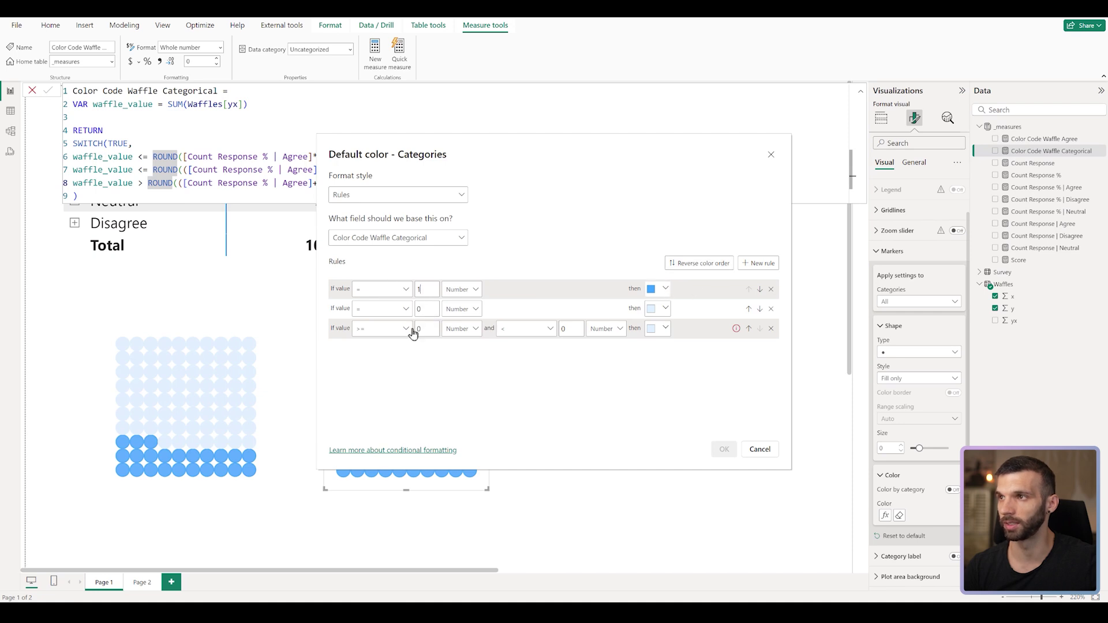
pyautogui.doubleClick(425, 311)
pyautogui.write('2')
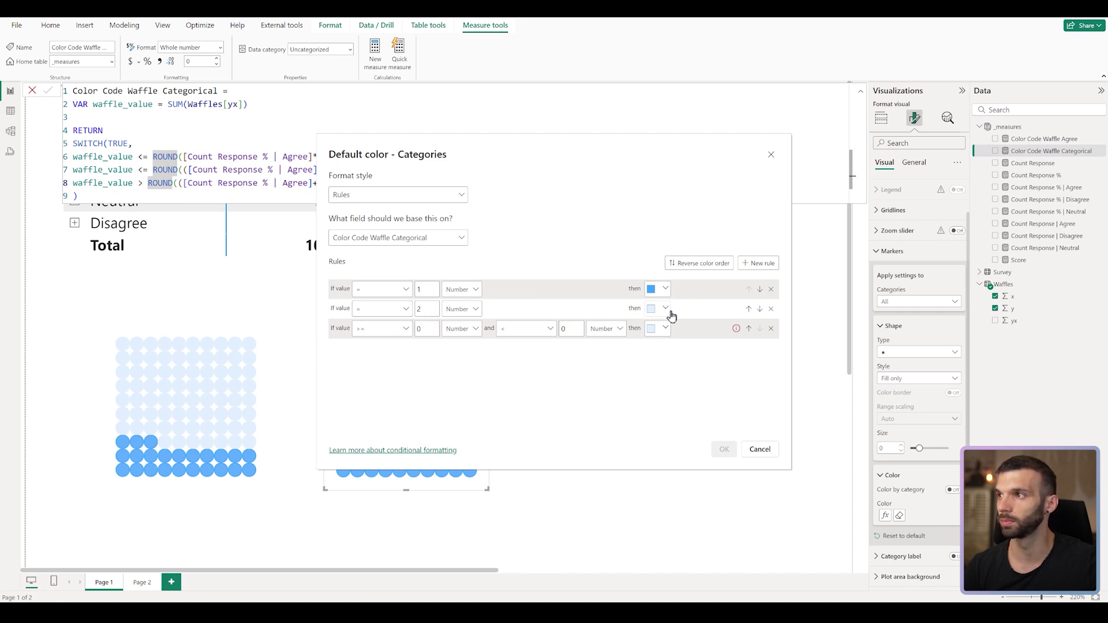
pyautogui.click(665, 311)
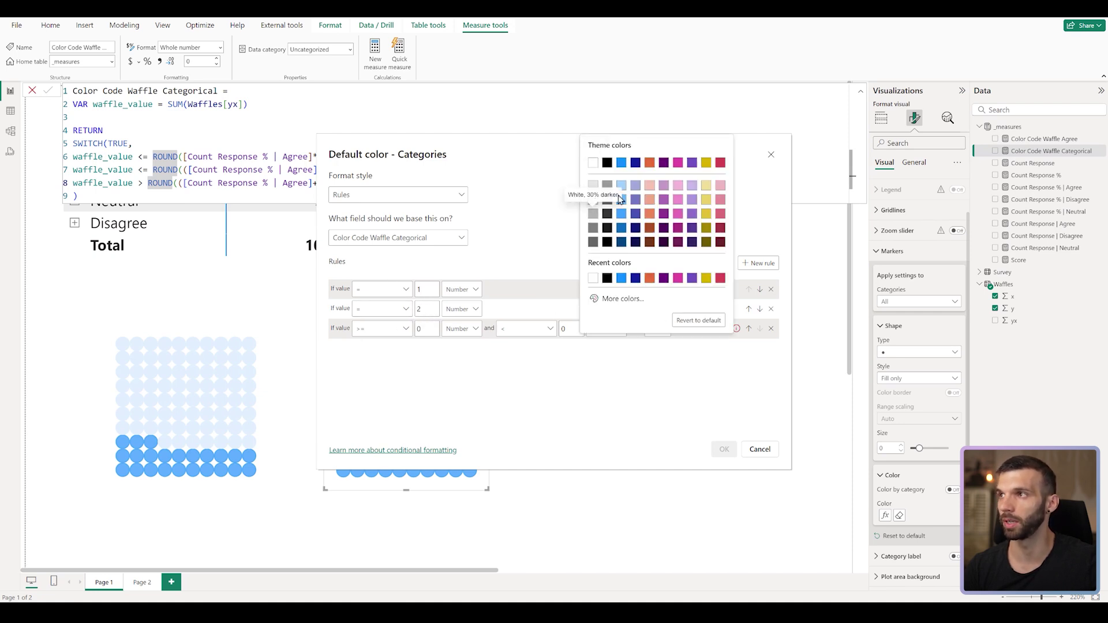
pyautogui.click(595, 200)
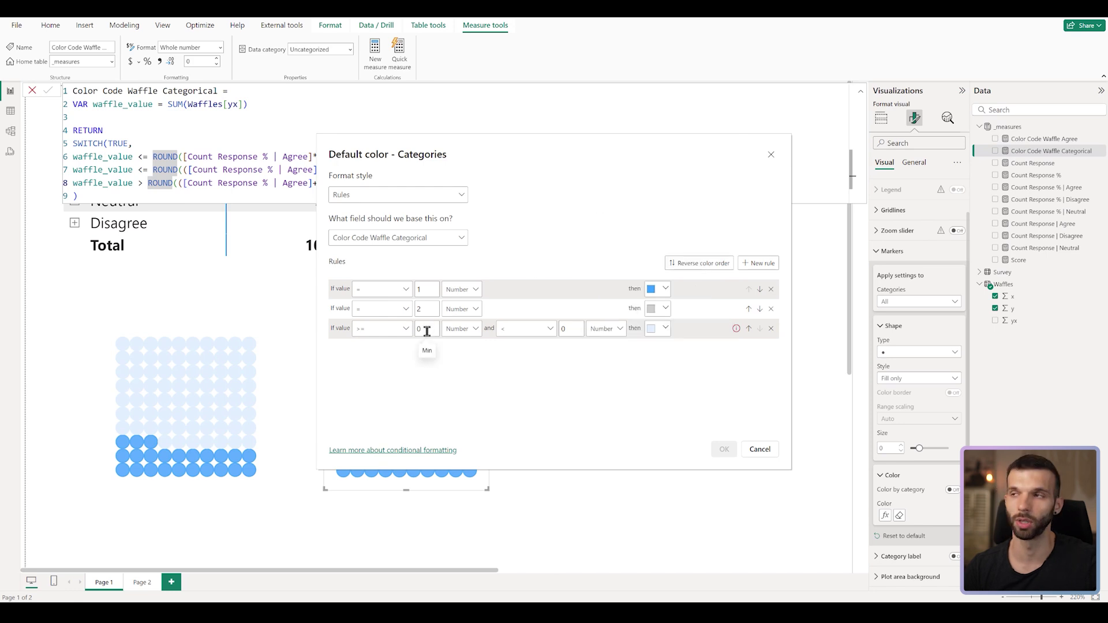
# - Make the third rule equal 3 colored purple, then apply the rules
pyautogui.doubleClick(413, 329)
pyautogui.write('3')
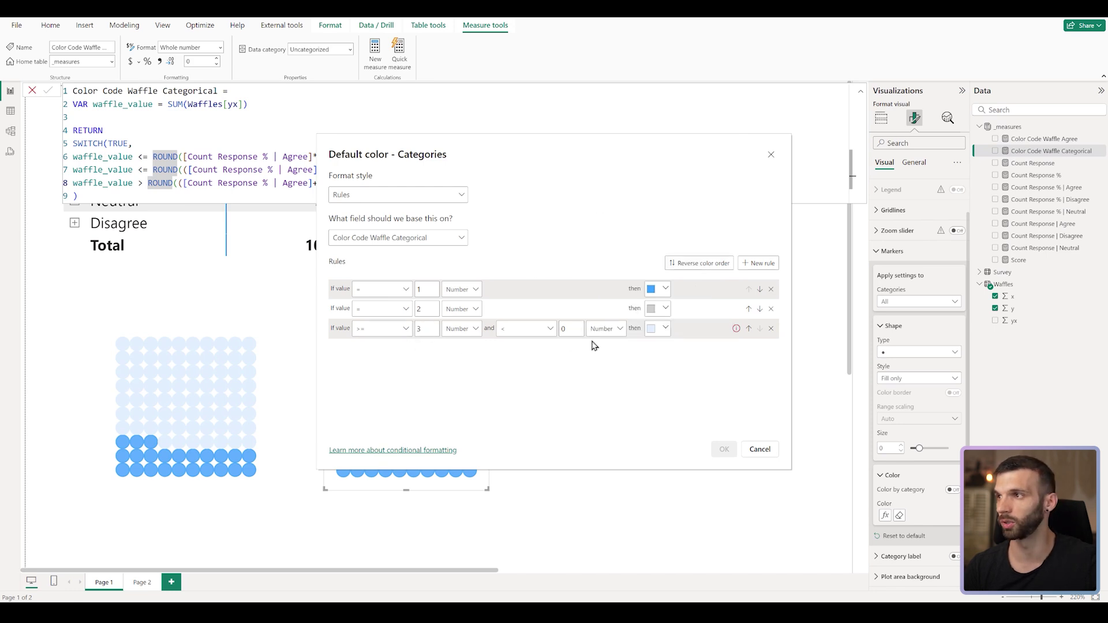
pyautogui.click(371, 328)
pyautogui.click(381, 363)
pyautogui.click(376, 330)
pyautogui.click(371, 375)
pyautogui.click(655, 329)
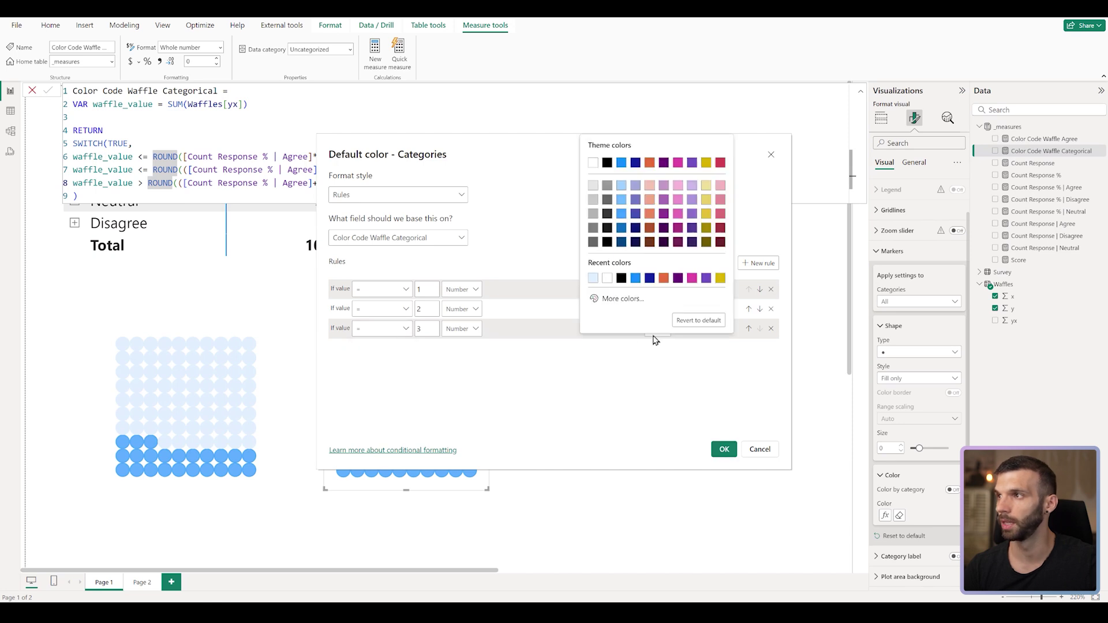
pyautogui.click(695, 205)
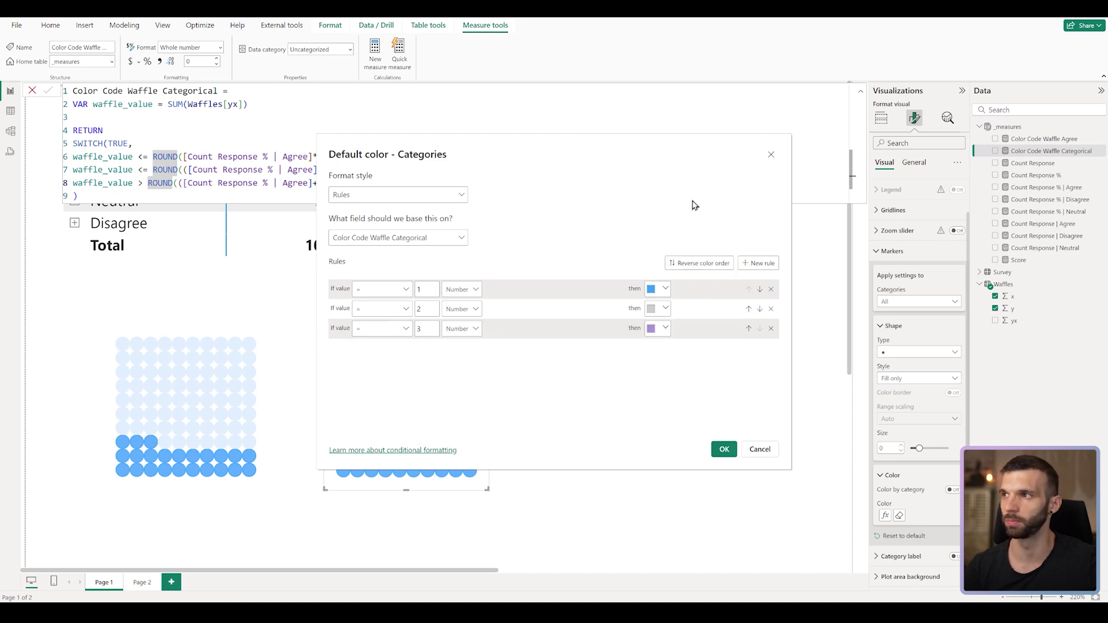
pyautogui.click(725, 450)
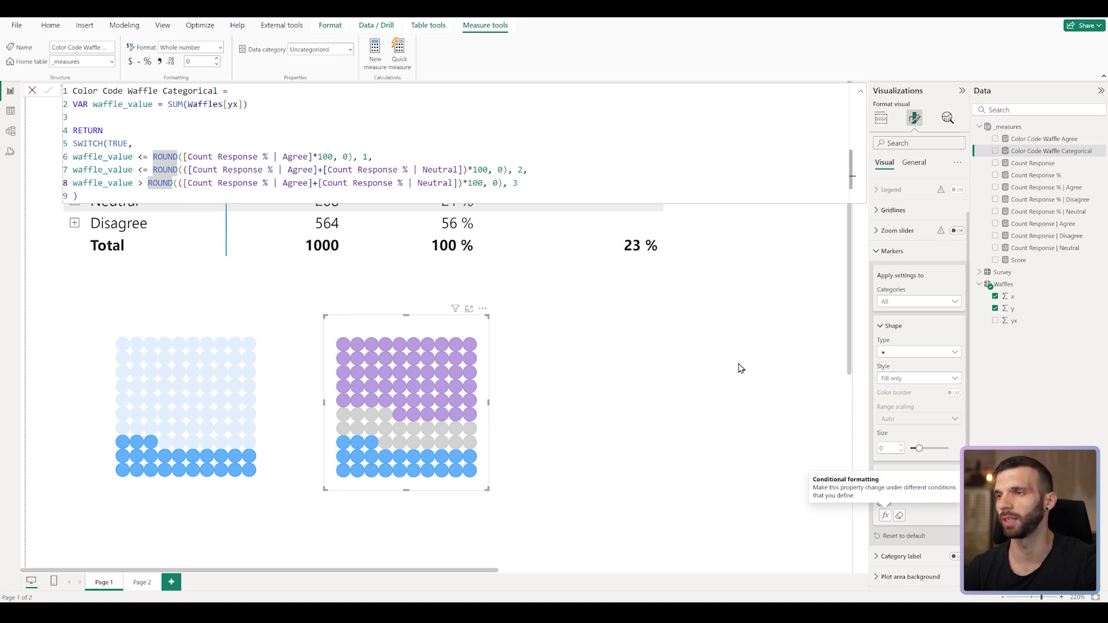
# - Close the formula editor and check the waffle dots: 23 blue, 21 grey, 56 purple
pyautogui.click(383, 488)
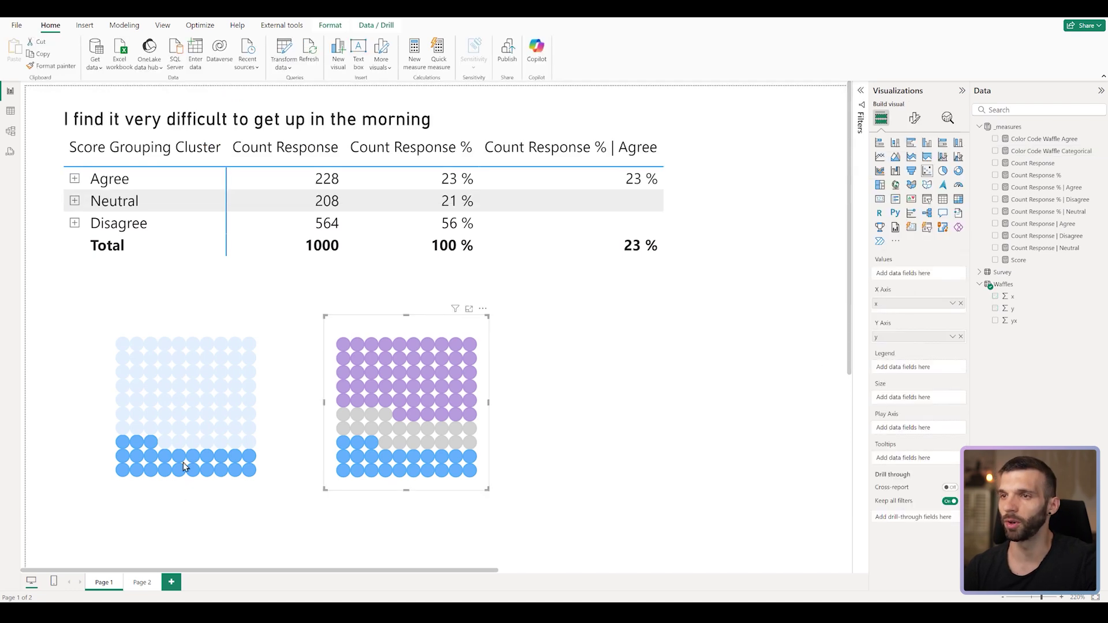
pyautogui.moveTo(125, 475)
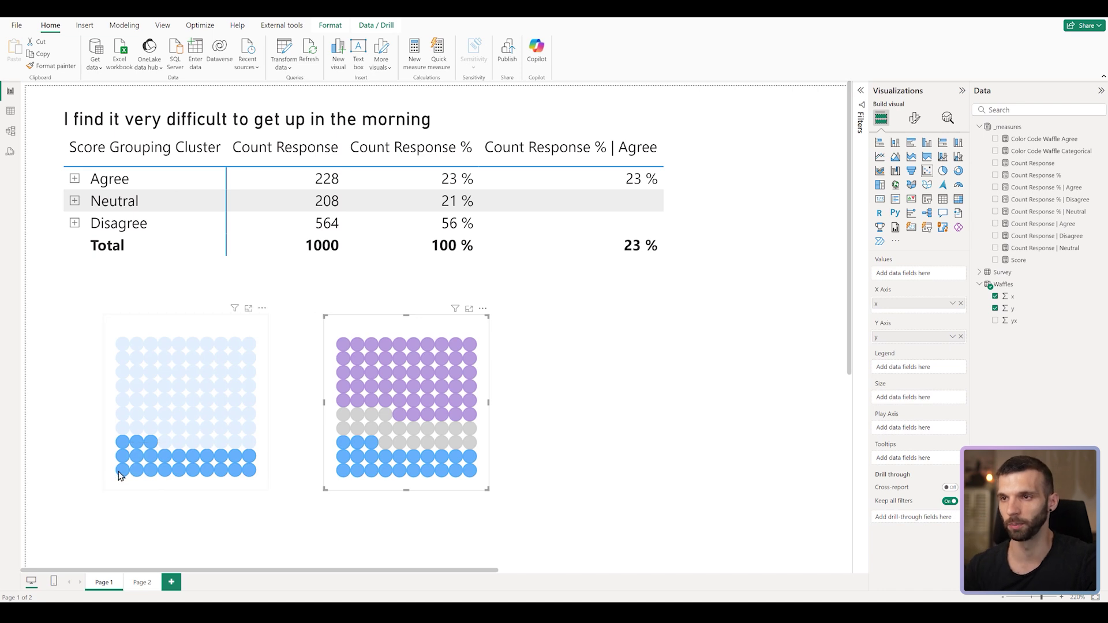
pyautogui.moveTo(154, 449)
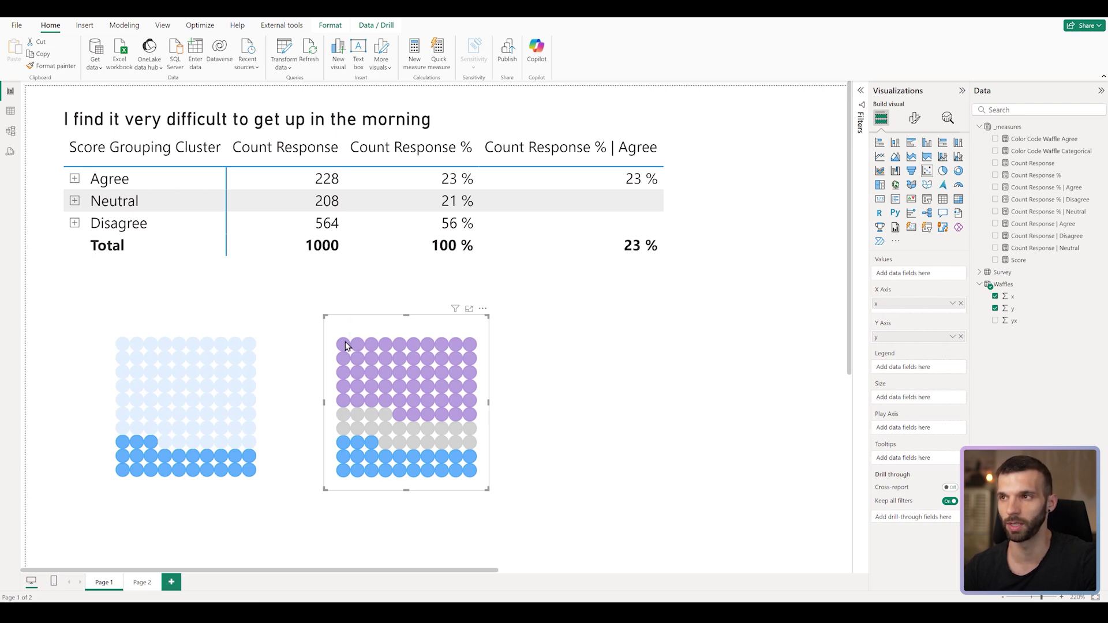
pyautogui.moveTo(348, 346)
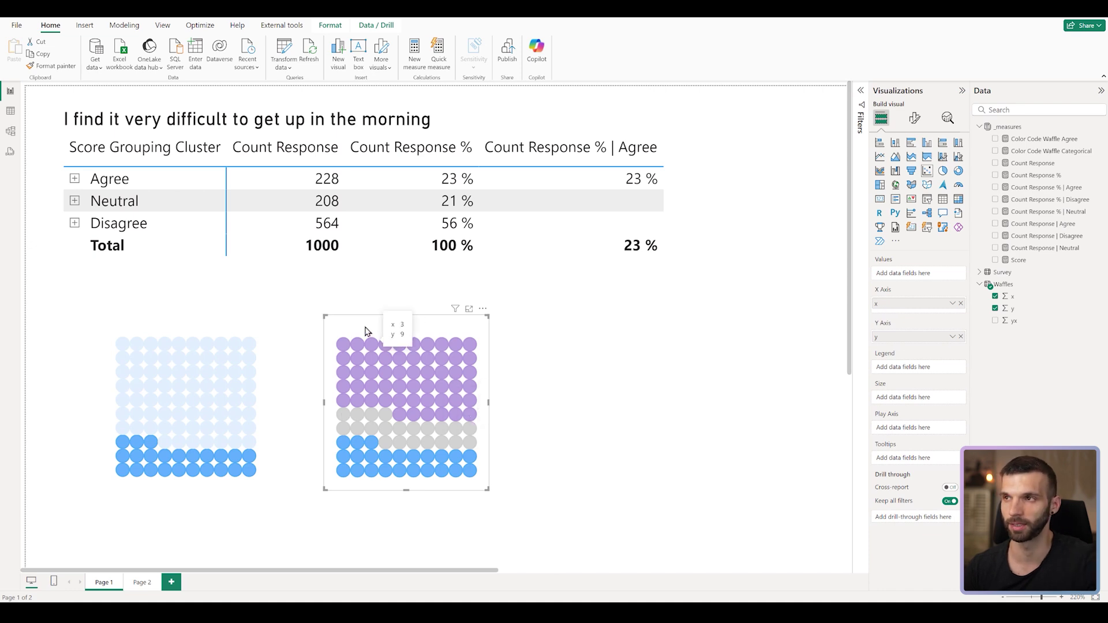
# - Turn on Invert range for the second waffle's x-axis, then deselect it
pyautogui.click(915, 117)
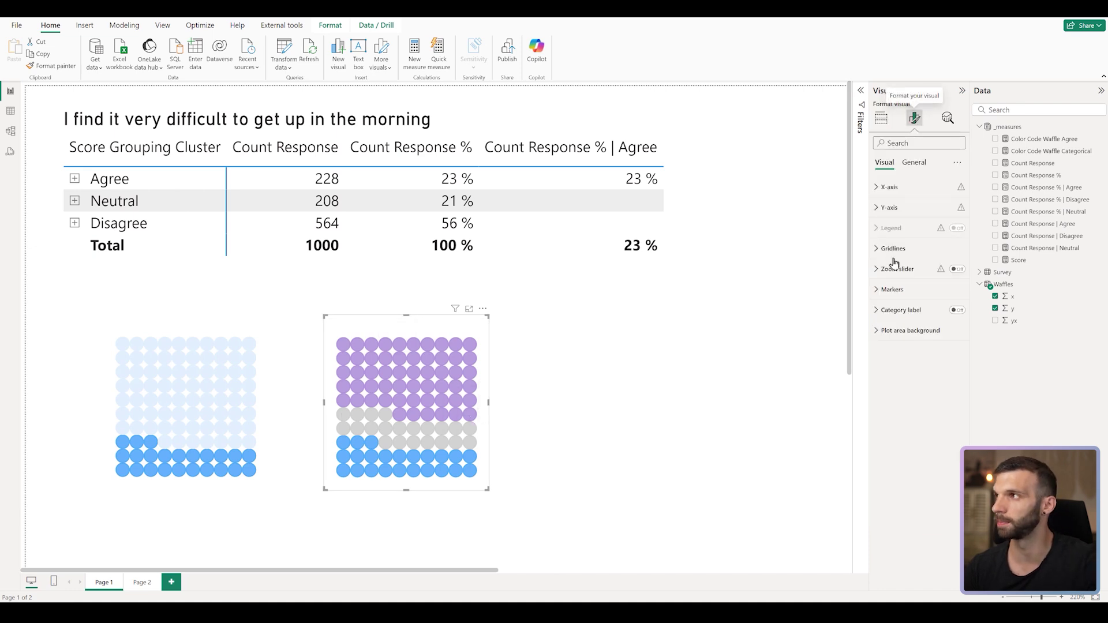
pyautogui.click(894, 189)
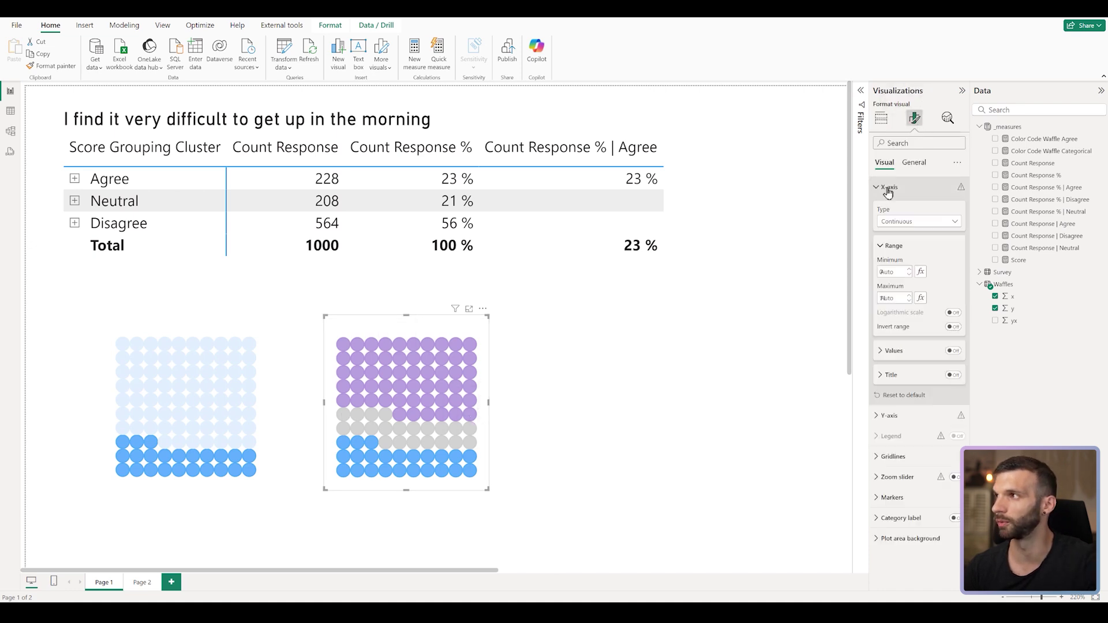
pyautogui.click(956, 329)
pyautogui.click(643, 460)
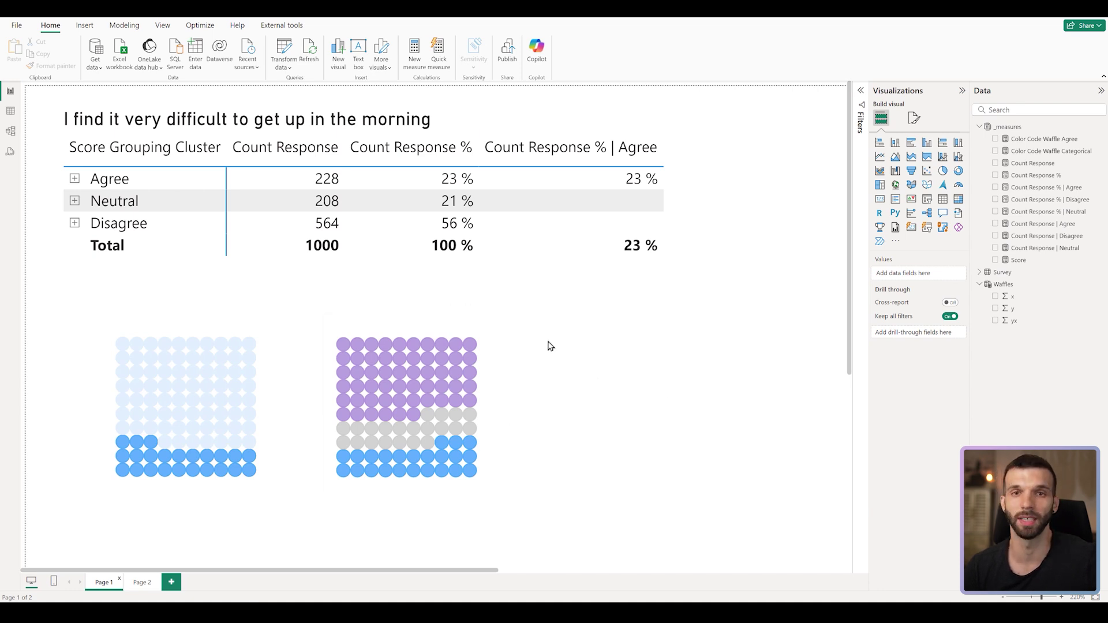
# - Switch to Page 2 and inspect the waffle cards showing 23 %, 21 % and 56 % shares
pyautogui.click(138, 587)
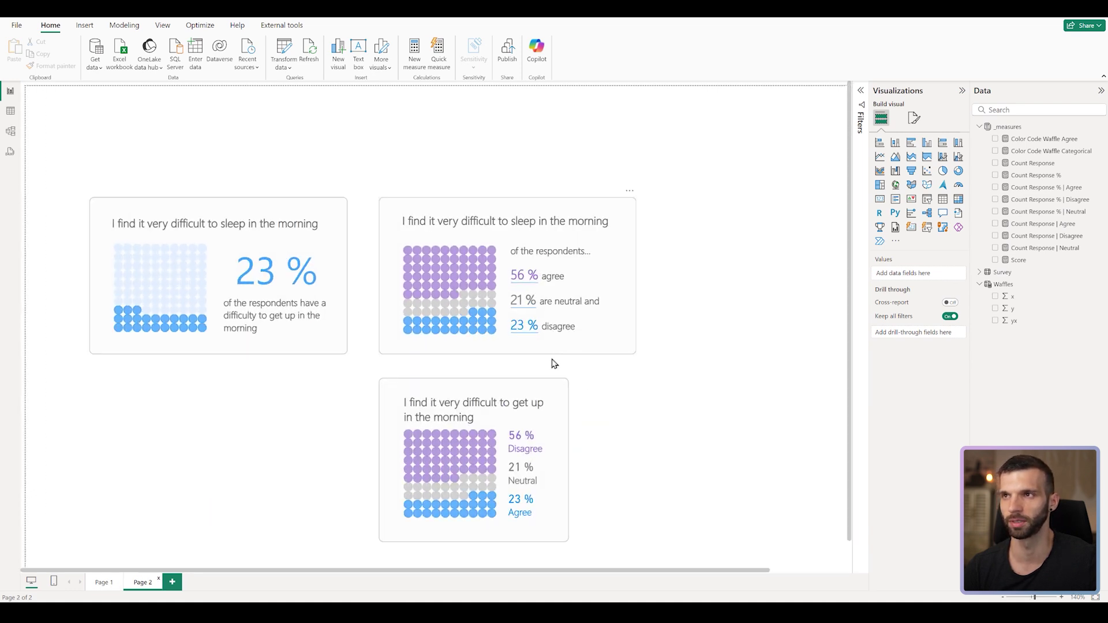
pyautogui.click(278, 271)
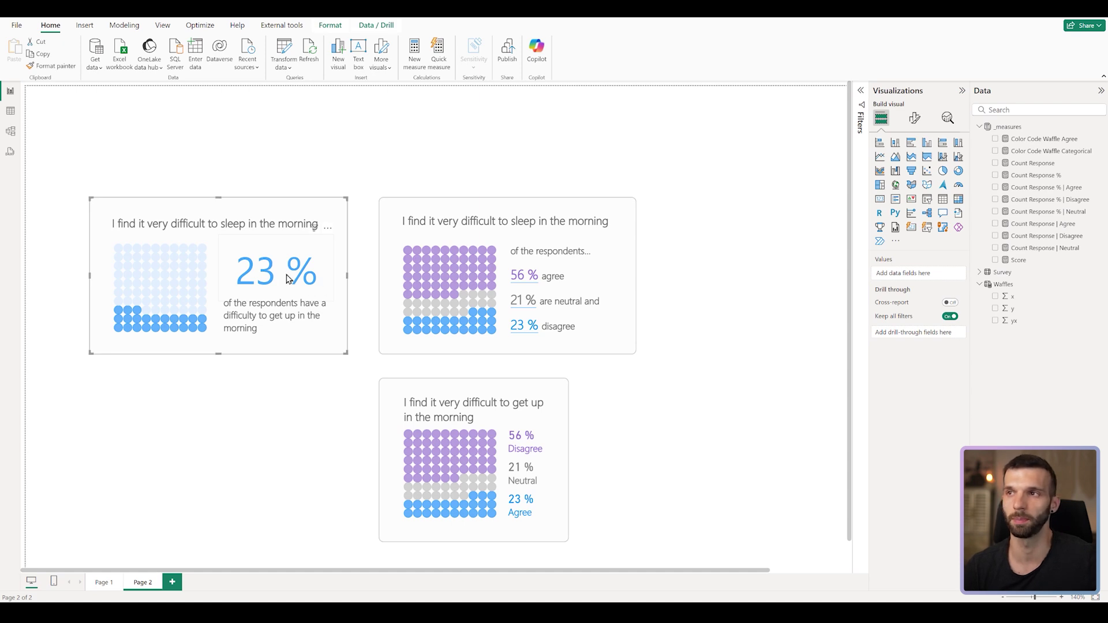
pyautogui.click(256, 375)
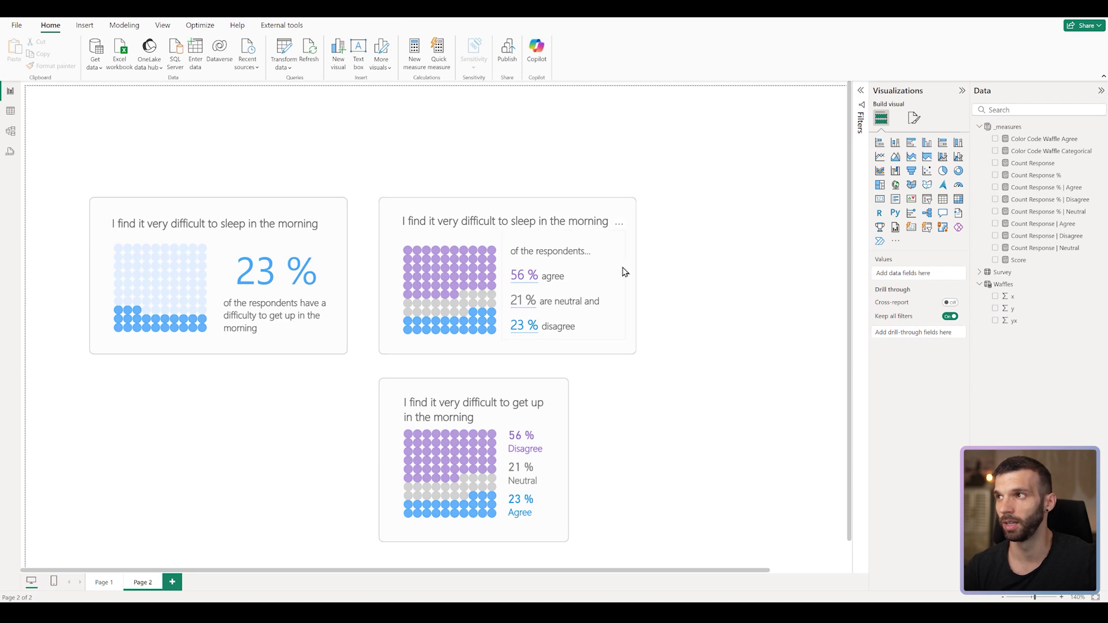
pyautogui.click(526, 275)
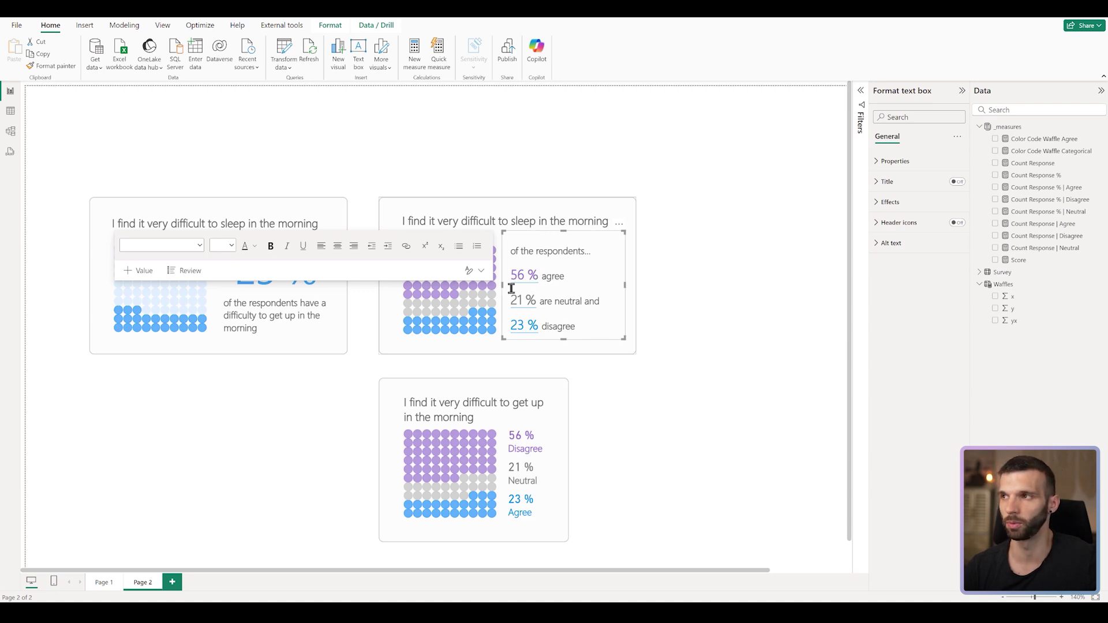
pyautogui.click(598, 418)
pyautogui.click(555, 473)
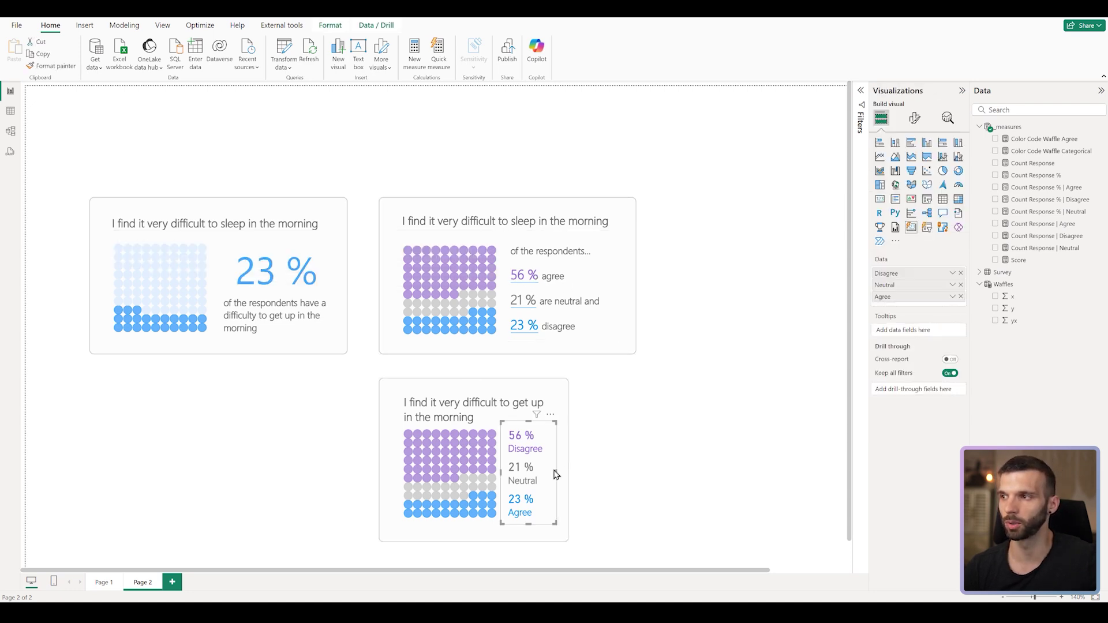